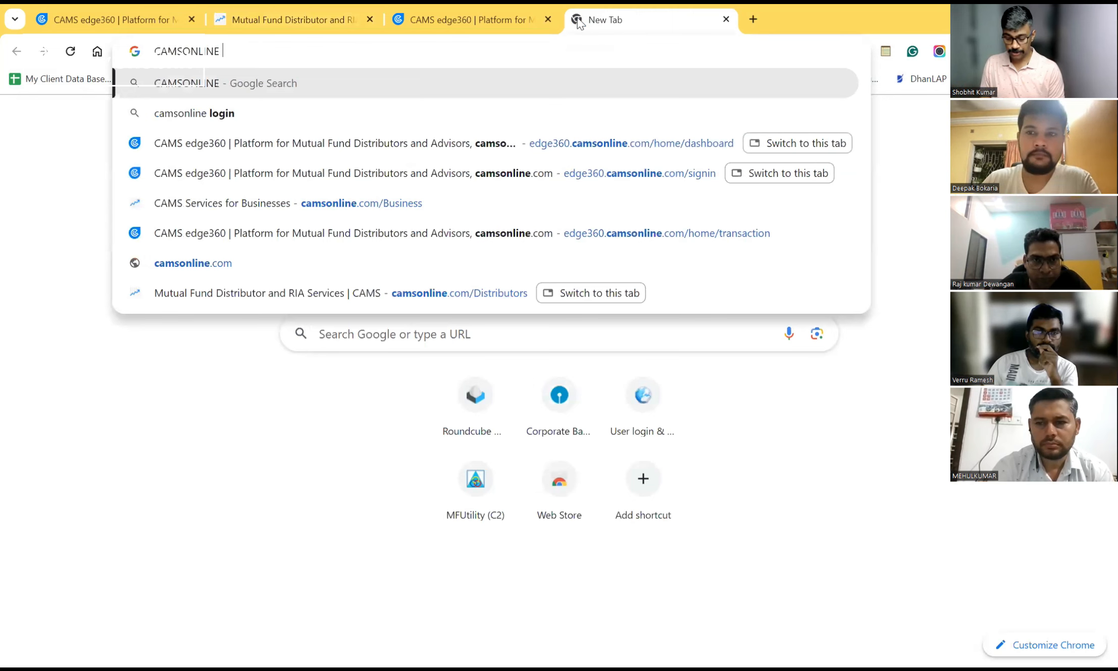
Step: Search Google for CAMSONLINE DISTRIBUTOR and open the CAMS Mutual Fund Distributor and RIA Services page to find the edge360 service
type("TOR")
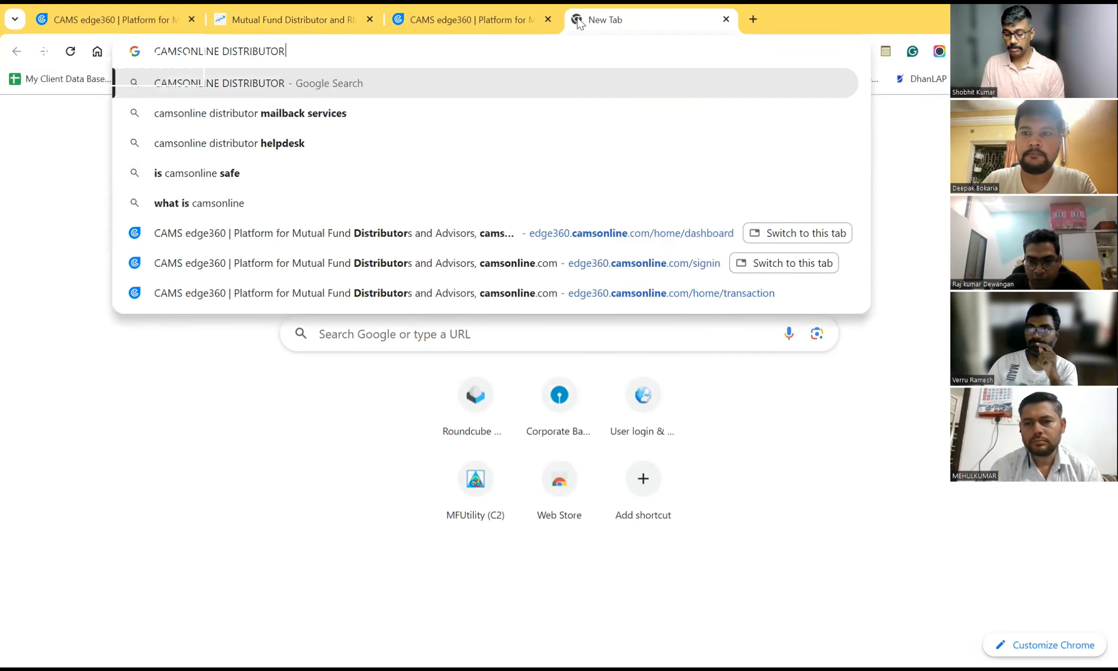
key("Return")
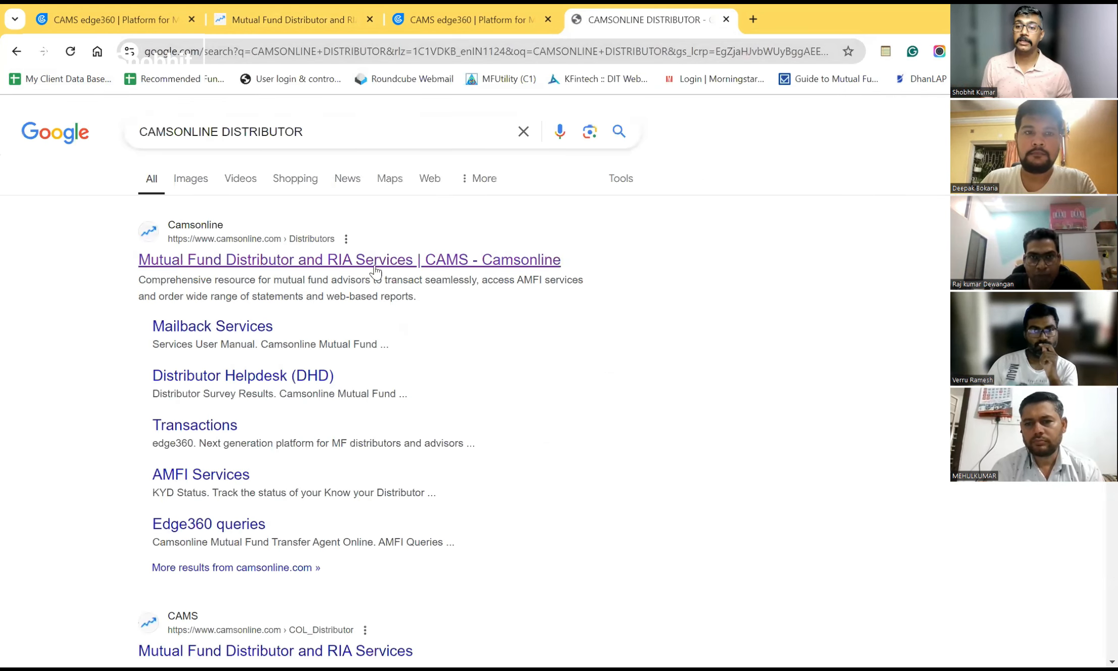
left_click(376, 262)
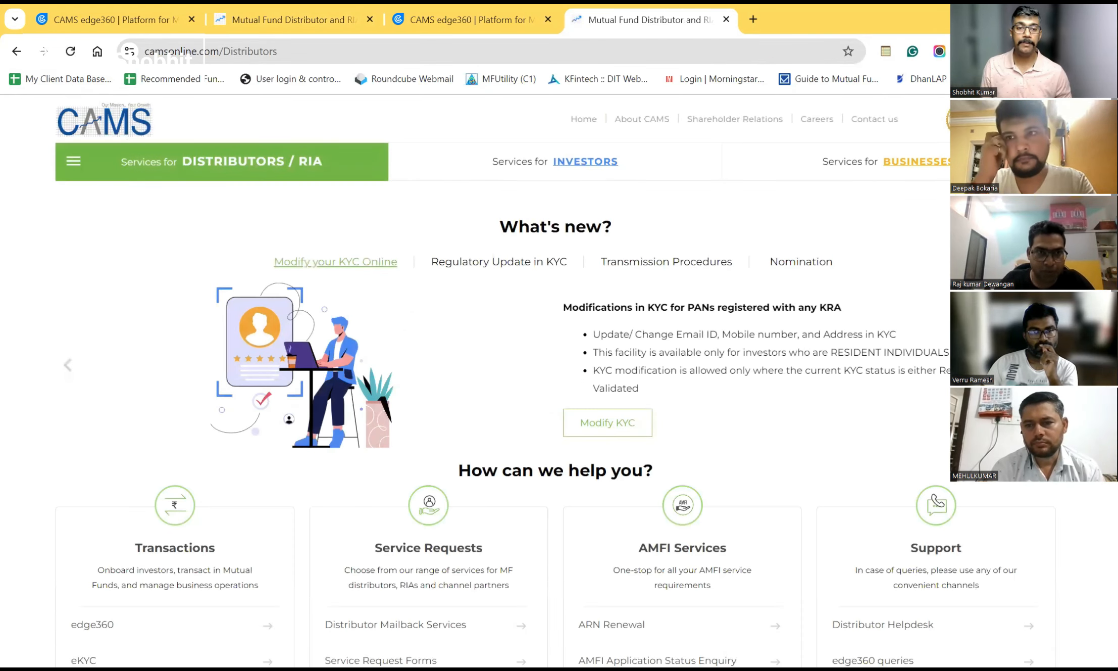
scroll(505, 404, "down", 4)
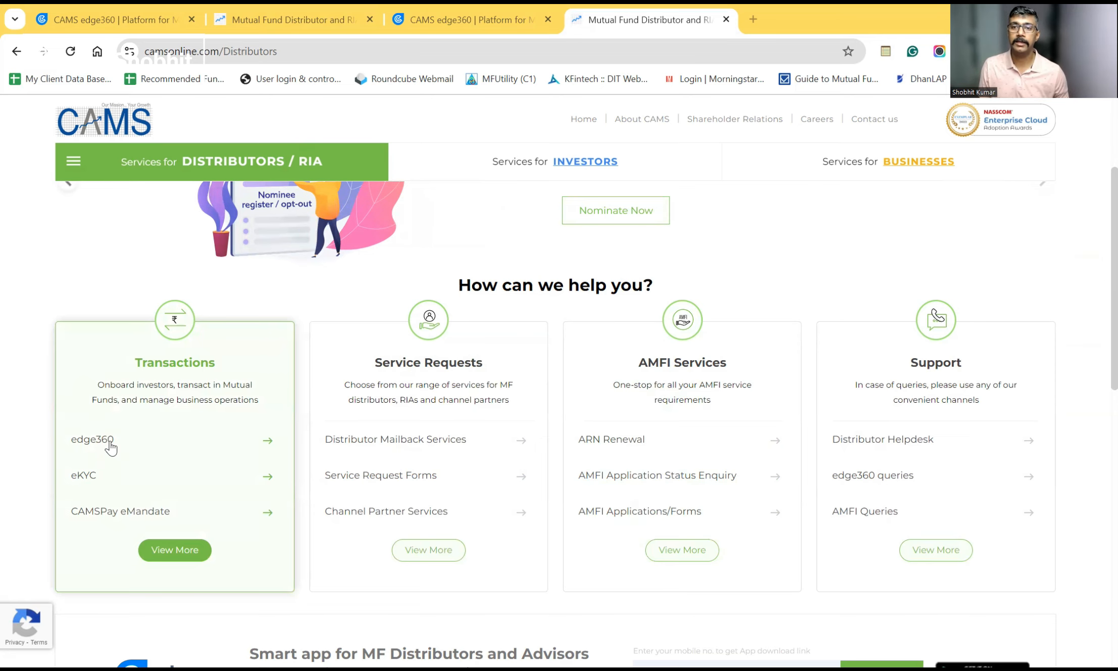
Step: Switch to the signed-in edge360 dashboard and view its Brokerage and AUM pages
left_click(435, 15)
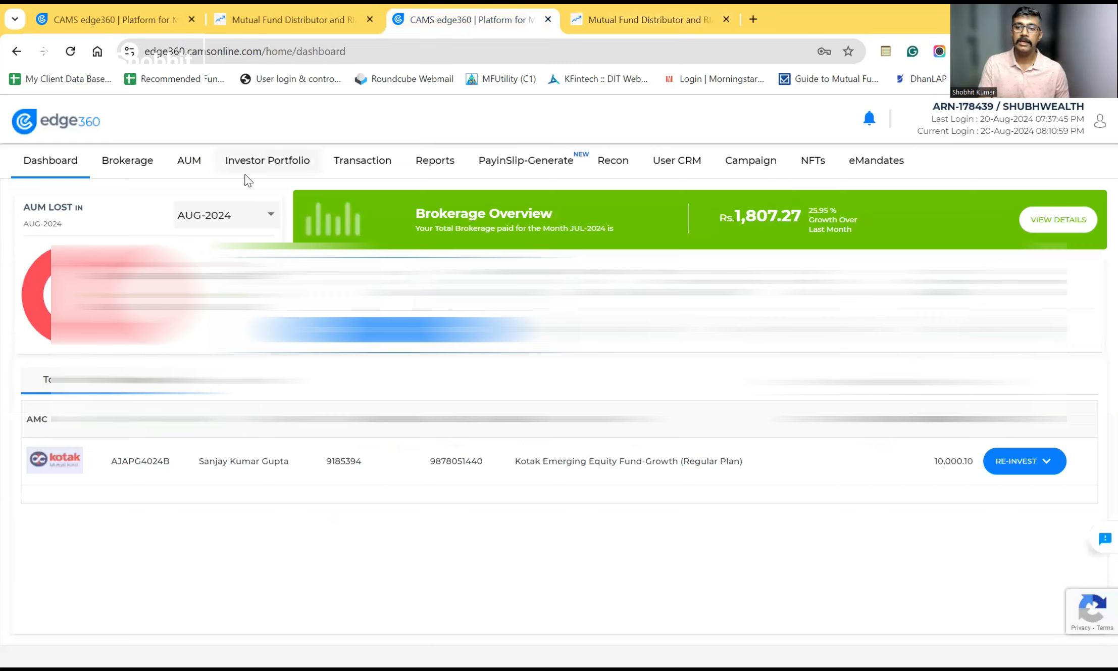
left_click(134, 169)
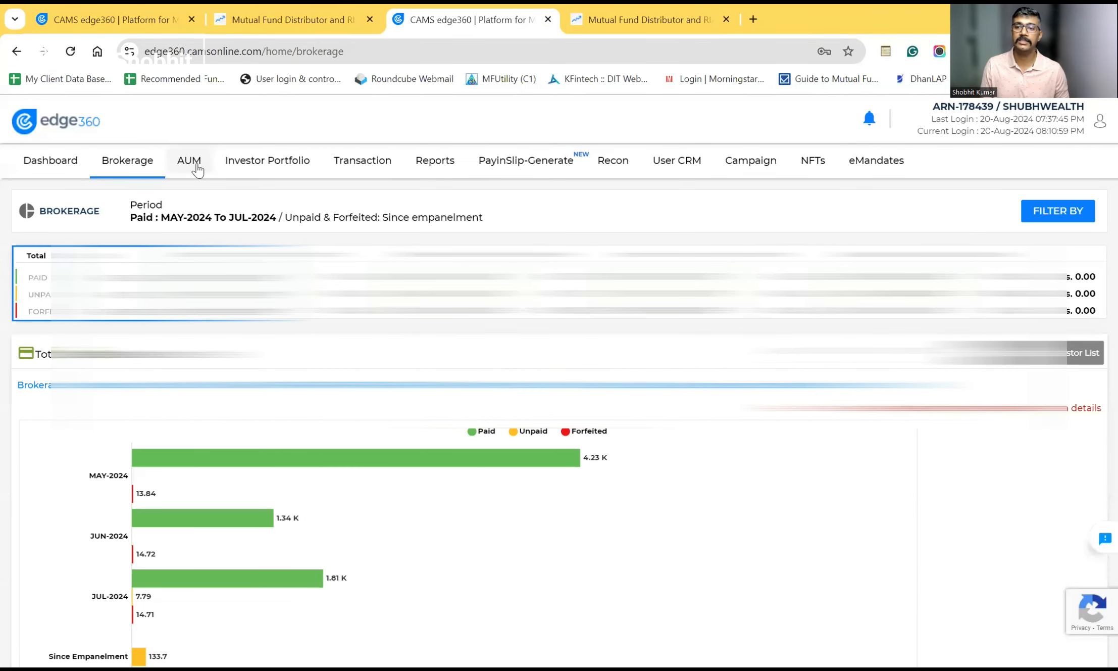
left_click(190, 166)
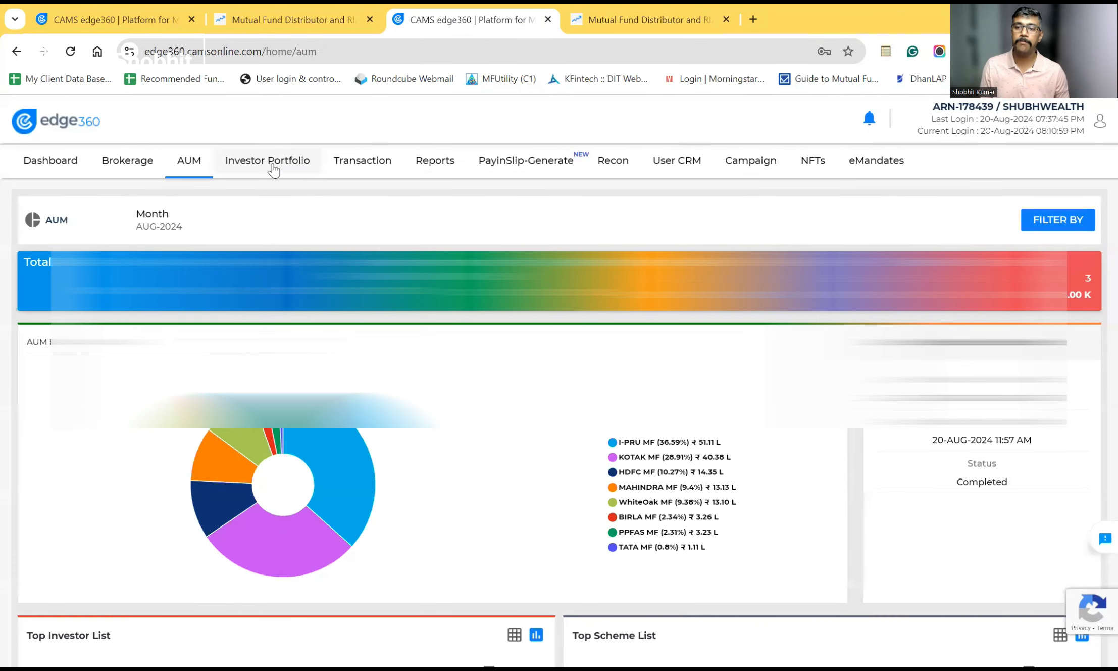
Step: Open the Investor Portfolio section and change the investor list to the category directly below New Investor
left_click(290, 162)
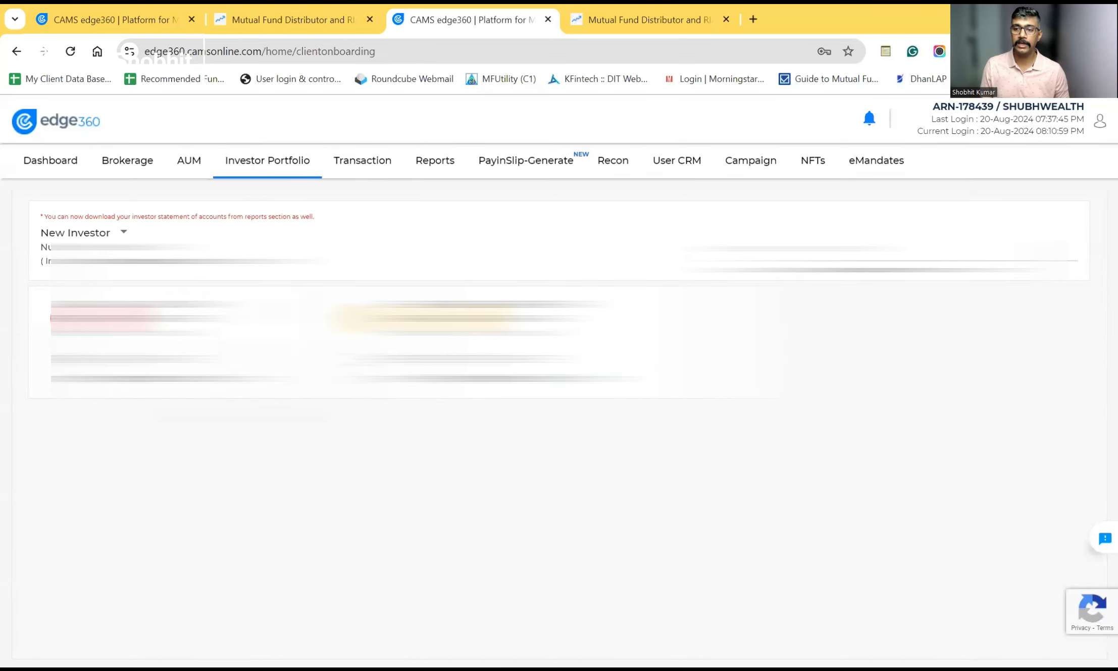
left_click(123, 233)
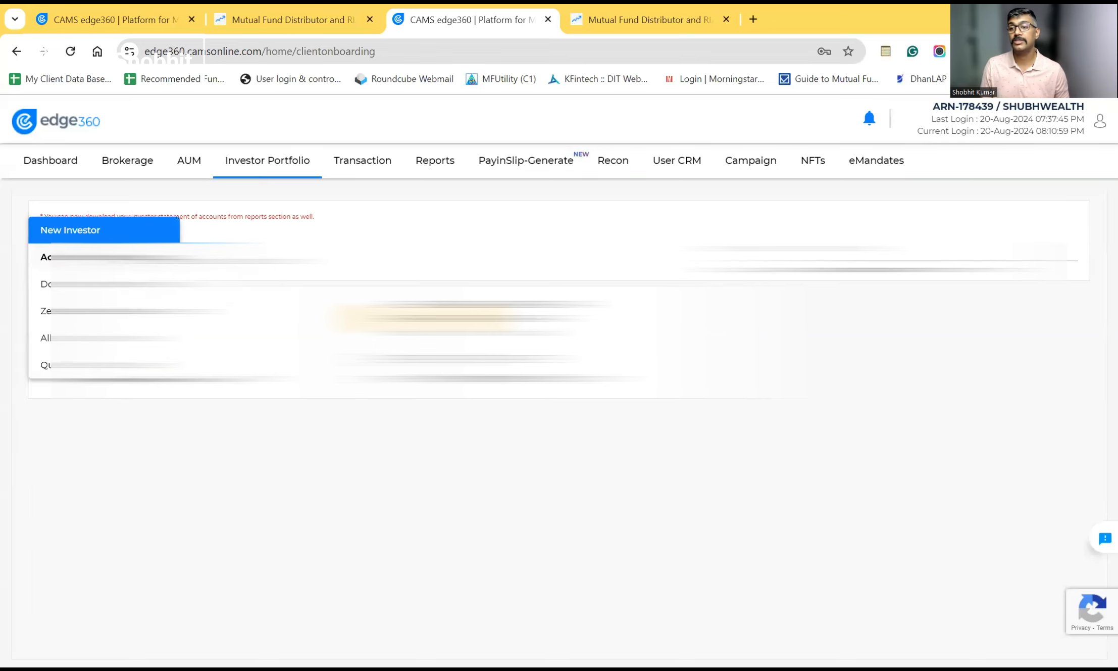
left_click(121, 258)
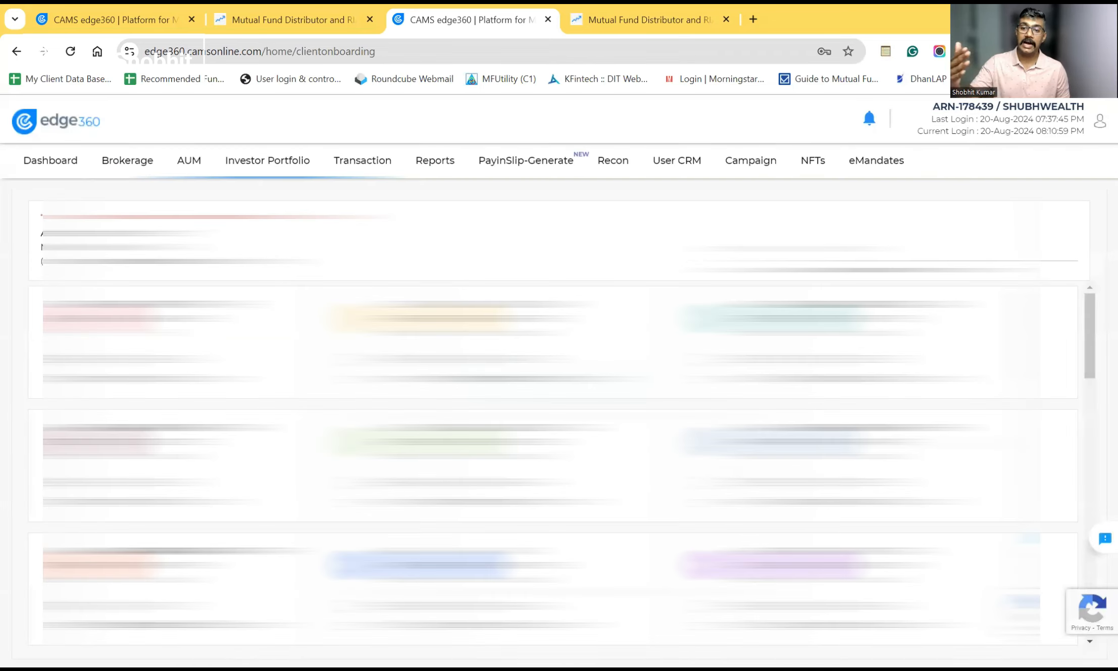
Step: Open the portfolio of an individual investor further down the list and examine the split charts and mutual fund holdings
left_click_drag(1091, 320, 1091, 549)
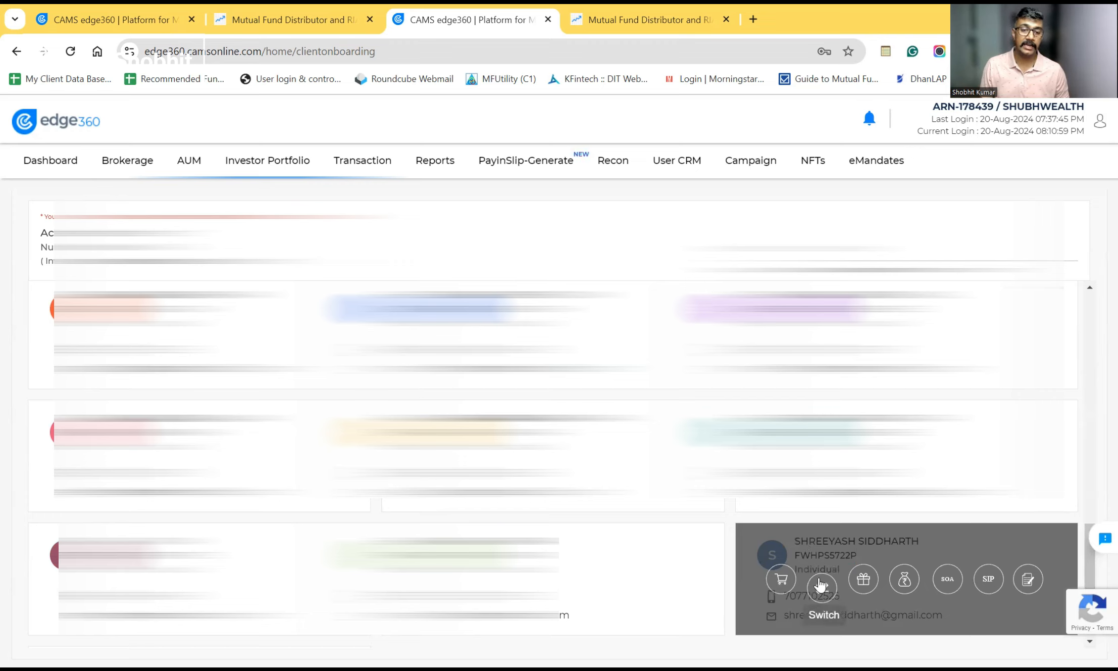
left_click(905, 593)
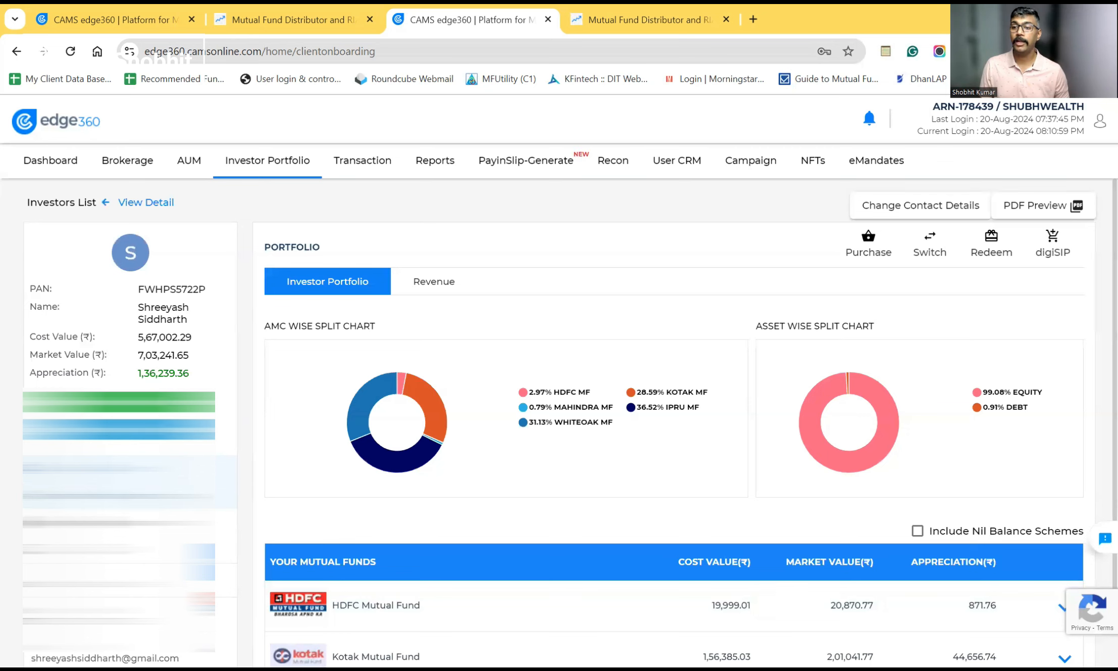
scroll(1097, 318, "down", 4)
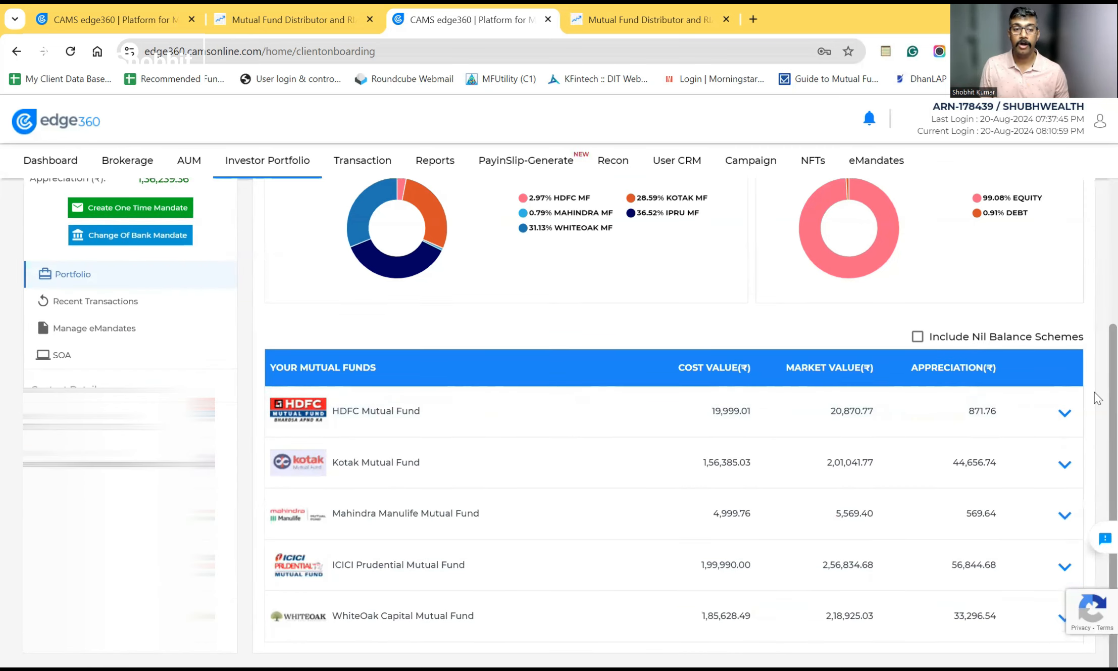
scroll(1097, 231, "up", 4)
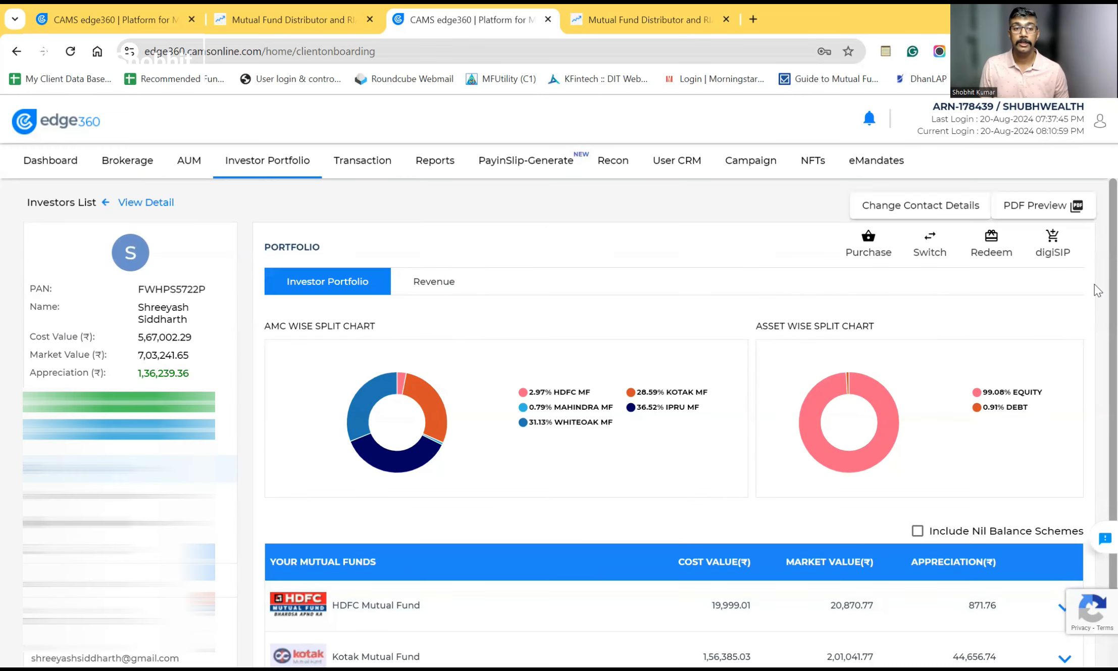
Step: Preview the investor's portfolio statement as a PDF, examine the folio details, and close the preview
left_click(1028, 211)
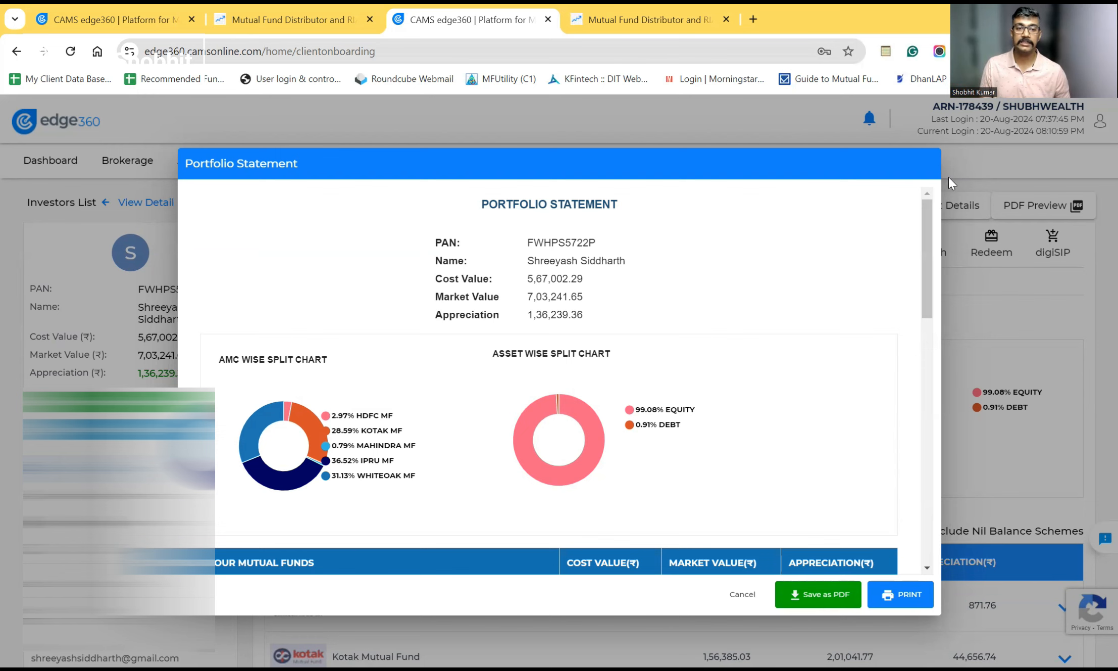
left_click_drag(928, 237, 957, 341)
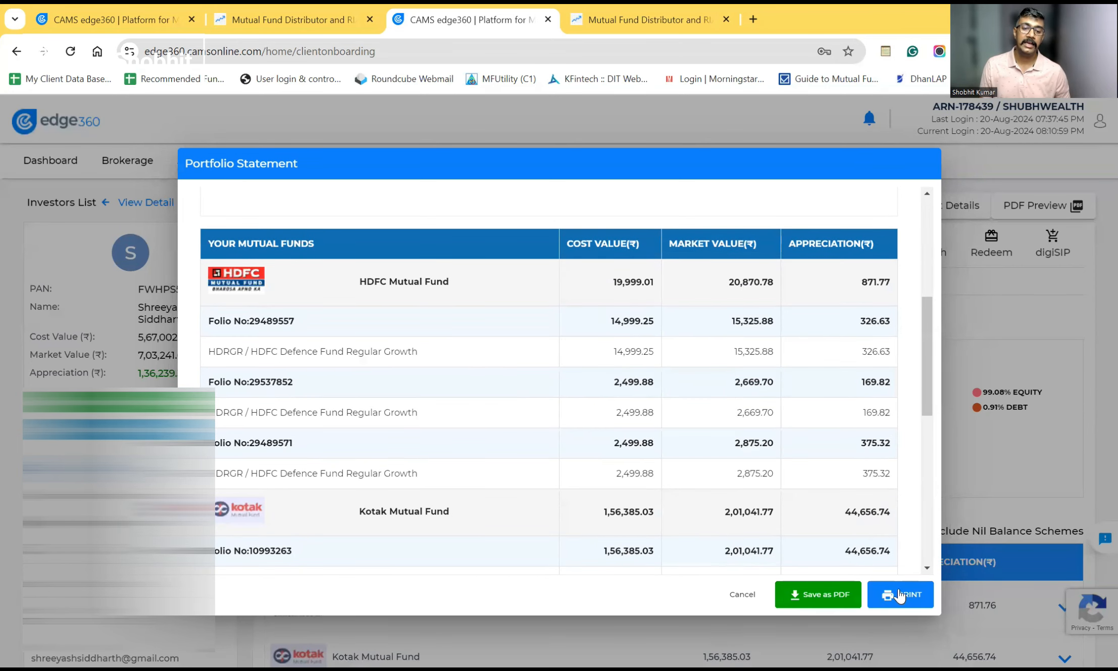
left_click_drag(927, 305, 936, 193)
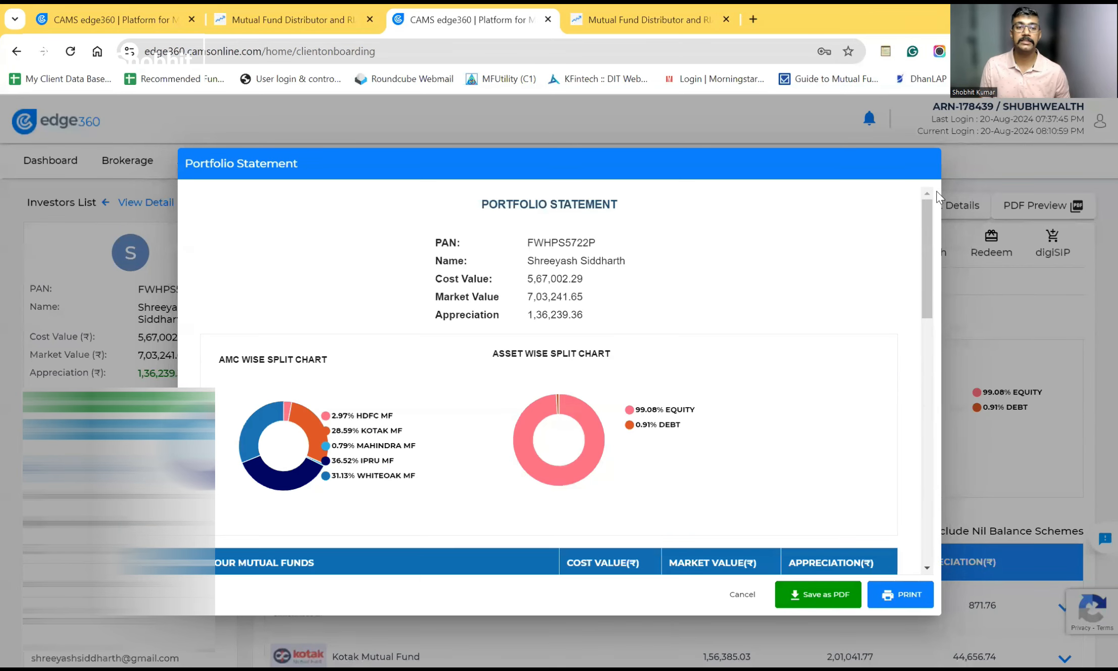
left_click(747, 595)
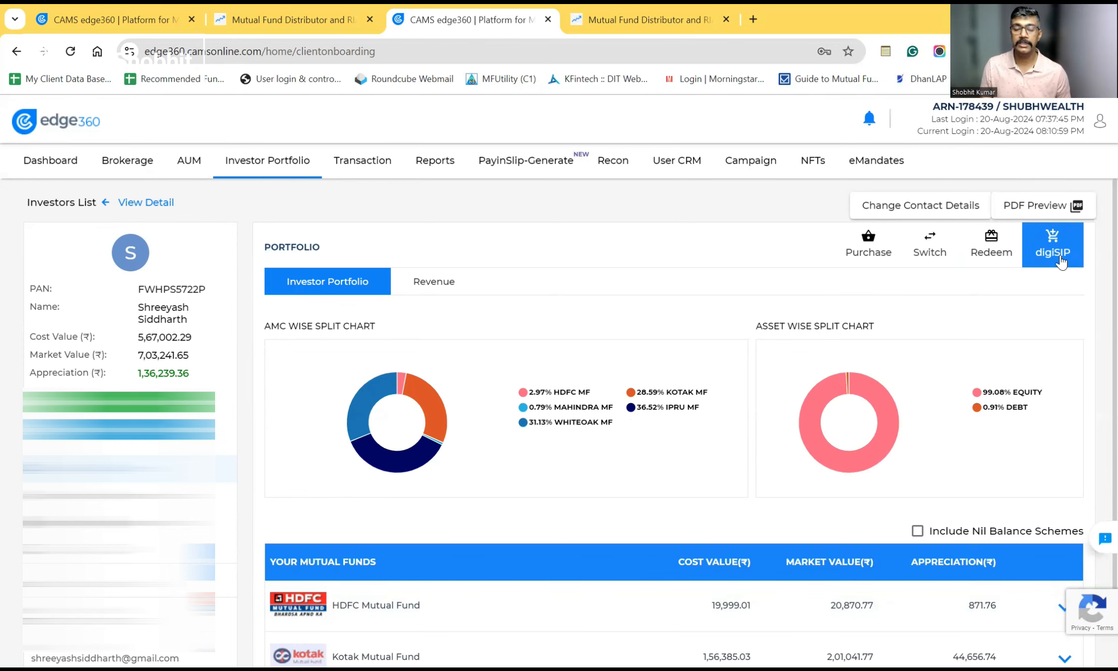
Step: Open the Purchase form in the Transaction section
scroll(1095, 251, "down", 4)
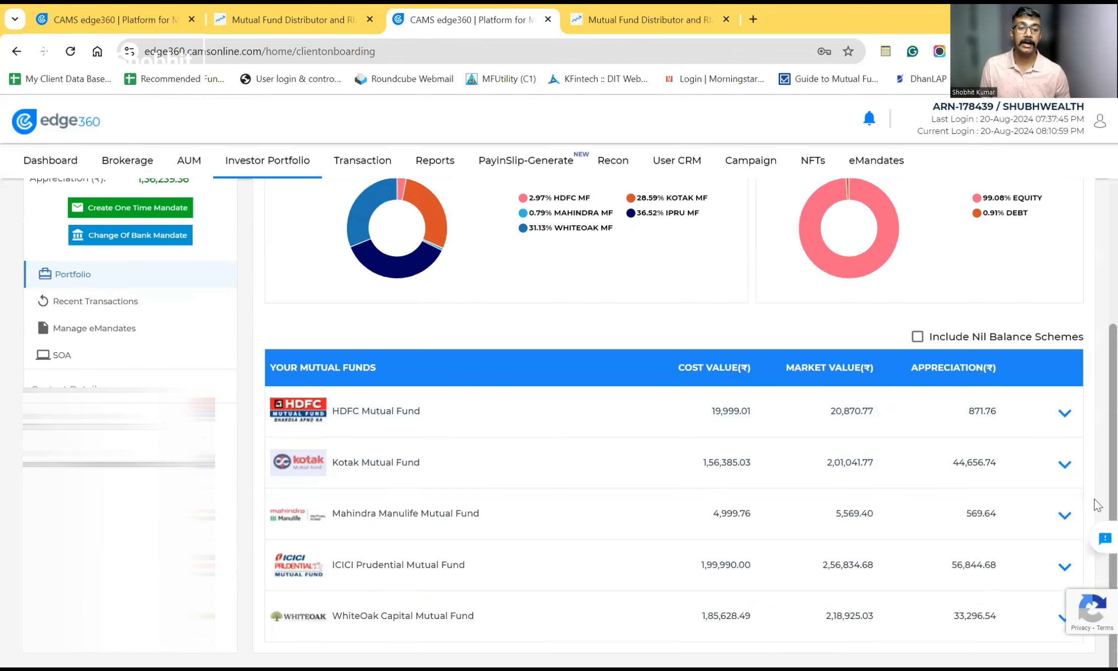
scroll(1094, 337, "up", 4)
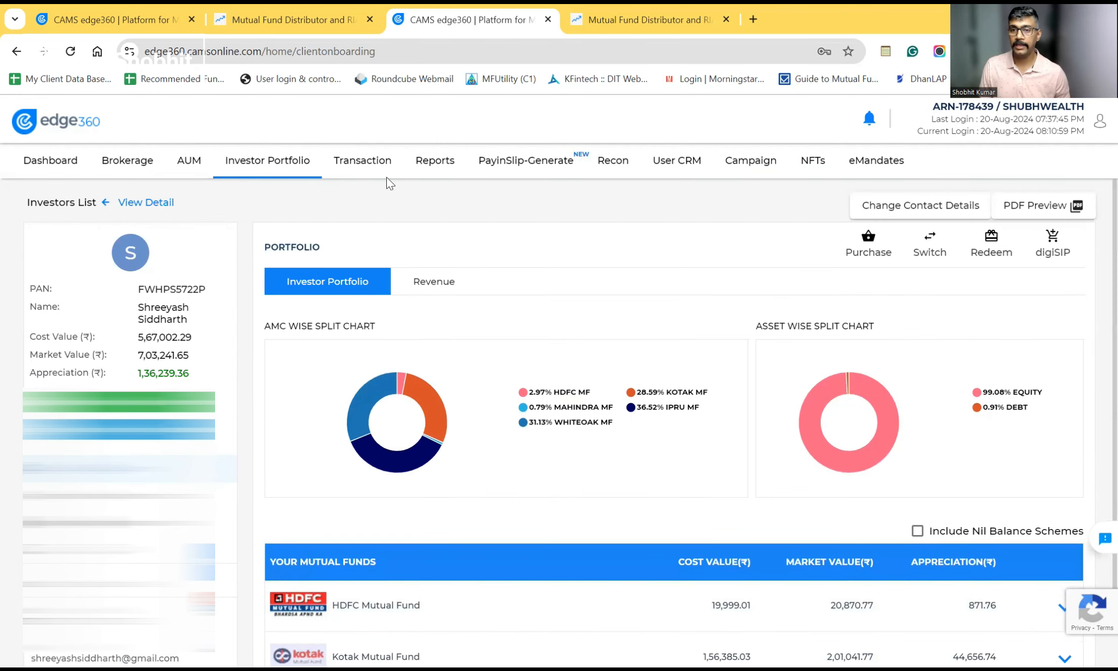
left_click(355, 161)
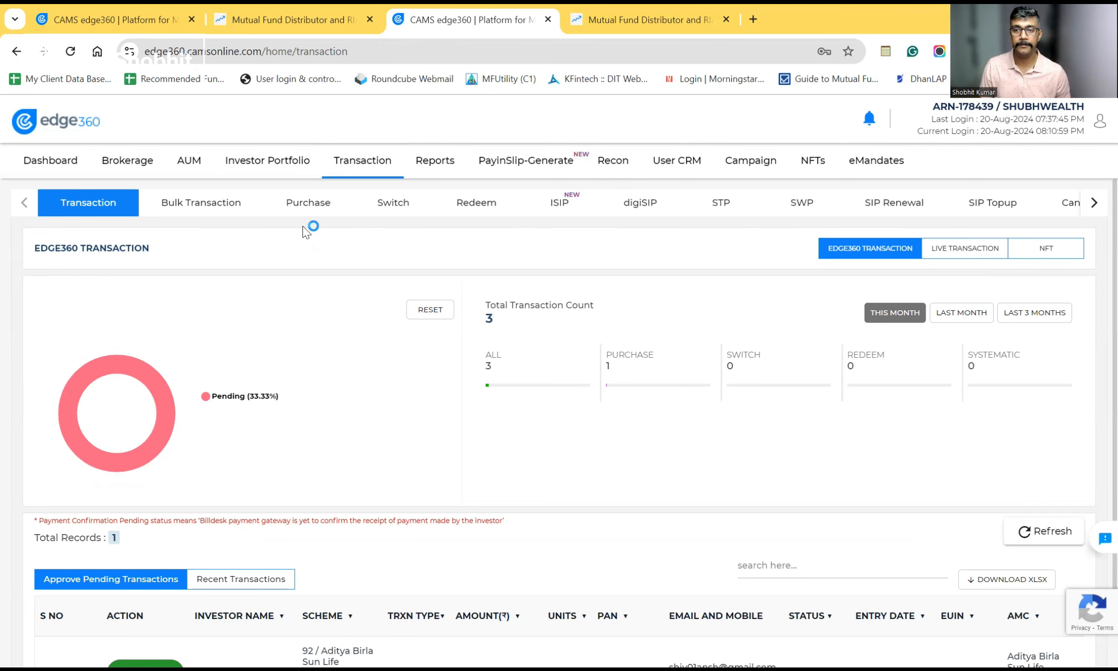
left_click(308, 203)
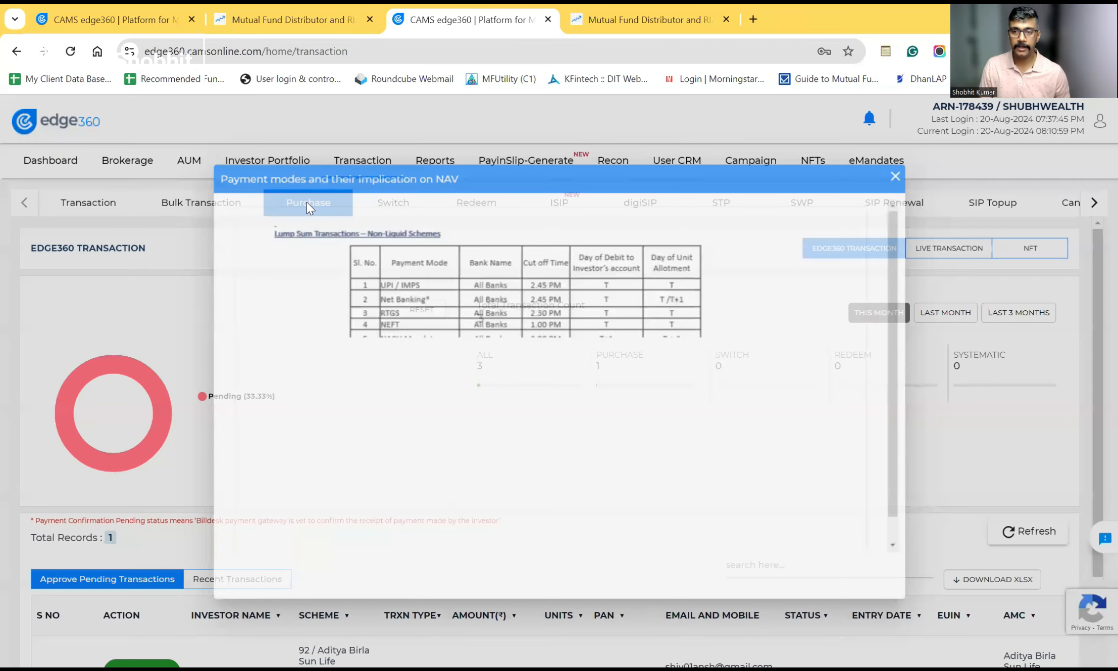
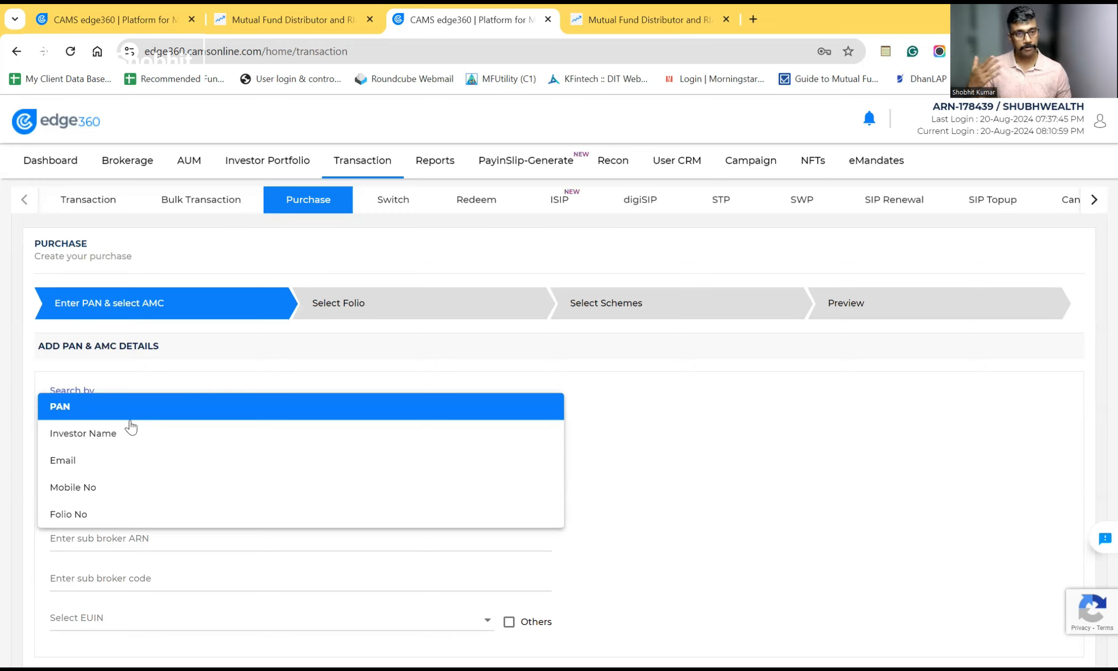
left_click(131, 428)
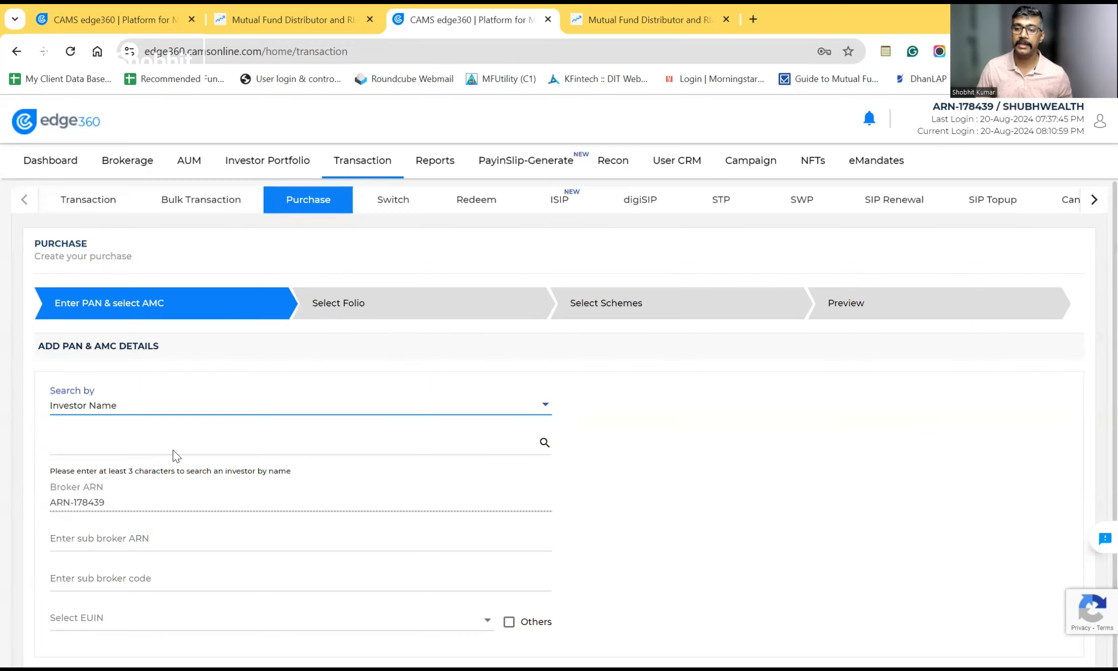
left_click(259, 407)
left_click(168, 383)
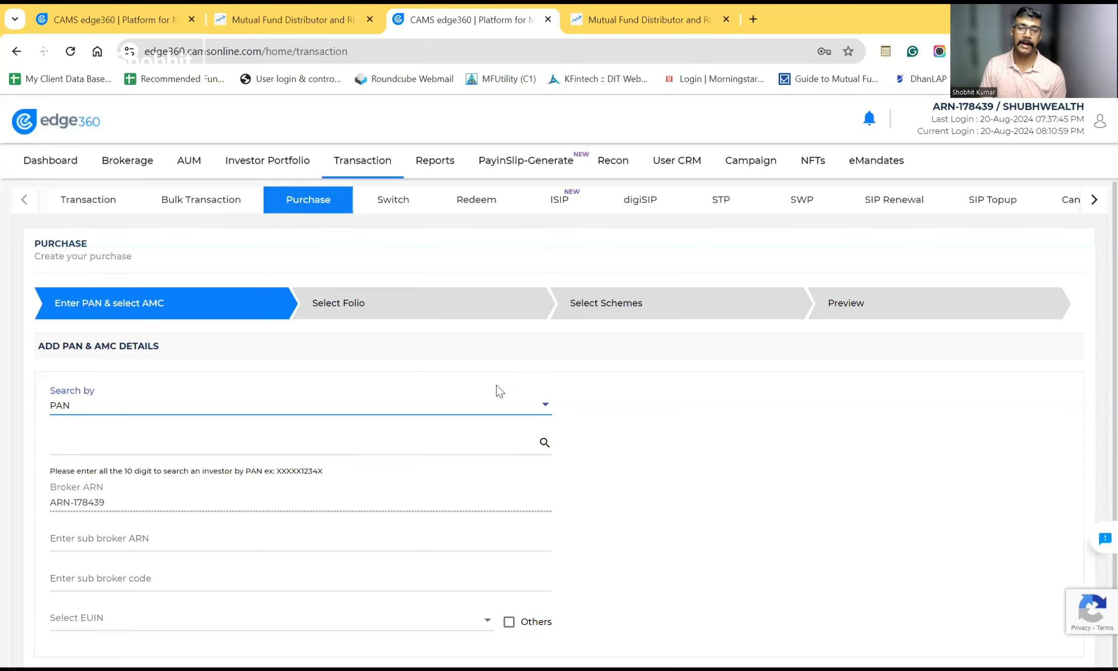
Step: Search for the purchase's investor by Investor Name, entering the first name, and select the matching investor
left_click(482, 411)
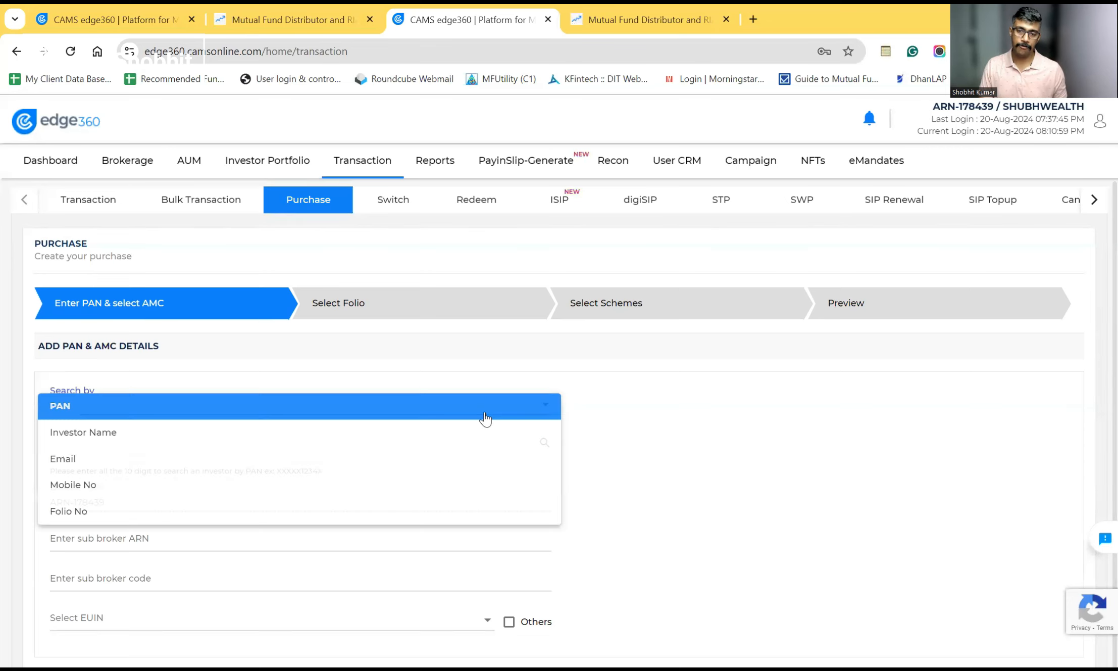
left_click(323, 434)
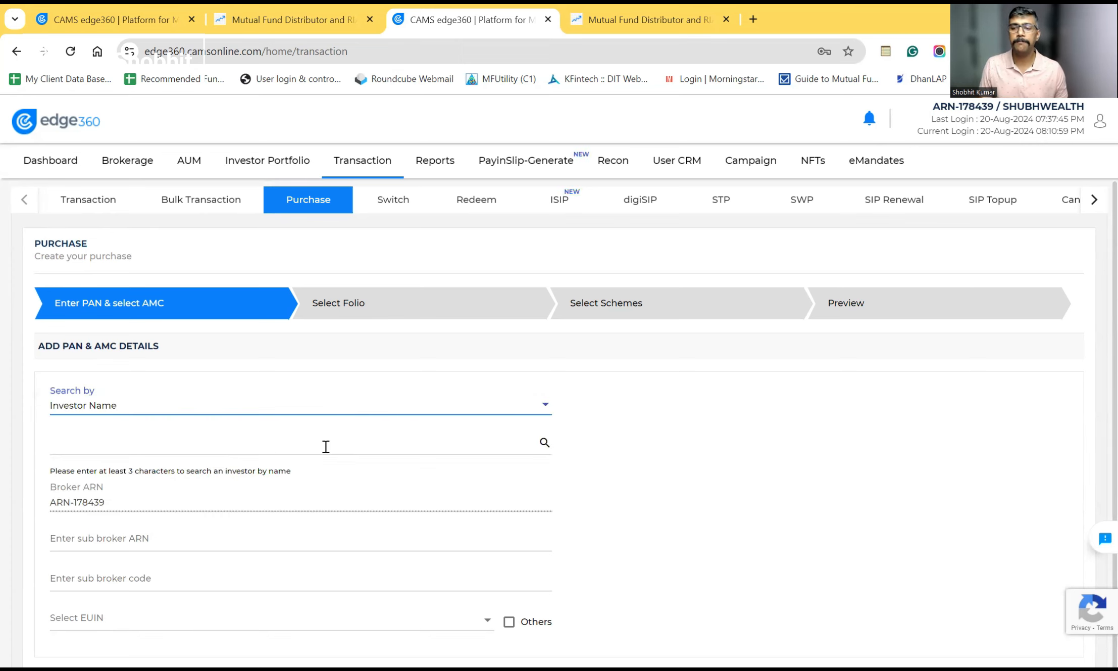
left_click(327, 443)
type("SWE")
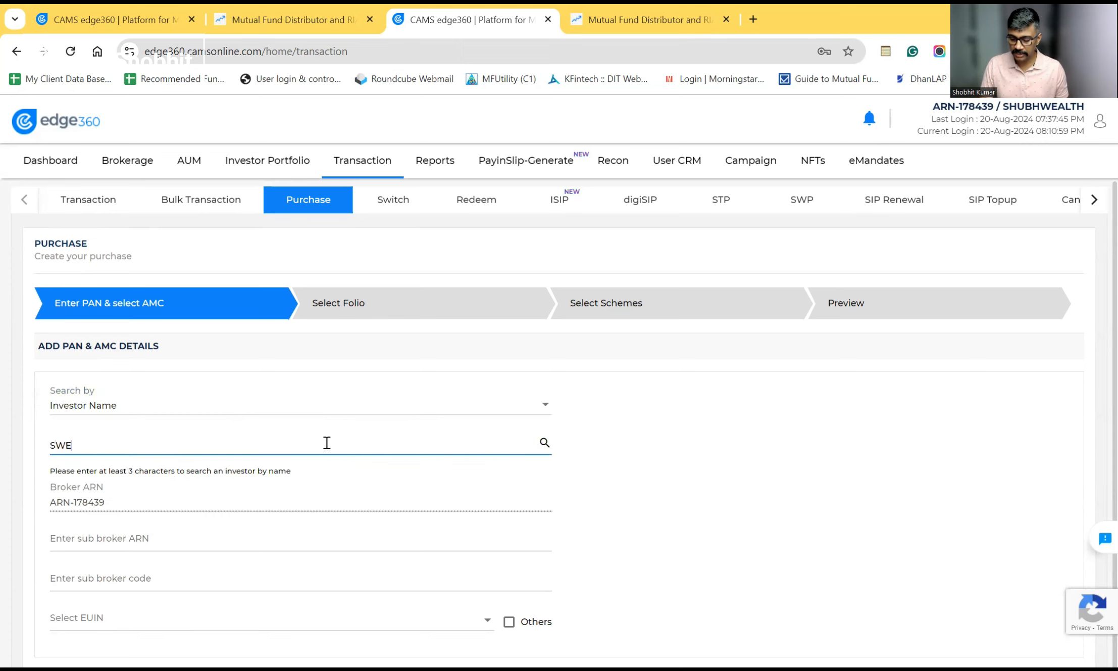
type("TA")
left_click(545, 442)
left_click(300, 469)
Step: Choose only Kotak Mutual Fund as the AMC for the purchase and proceed to the folio selection
scroll(789, 605, "down", 1)
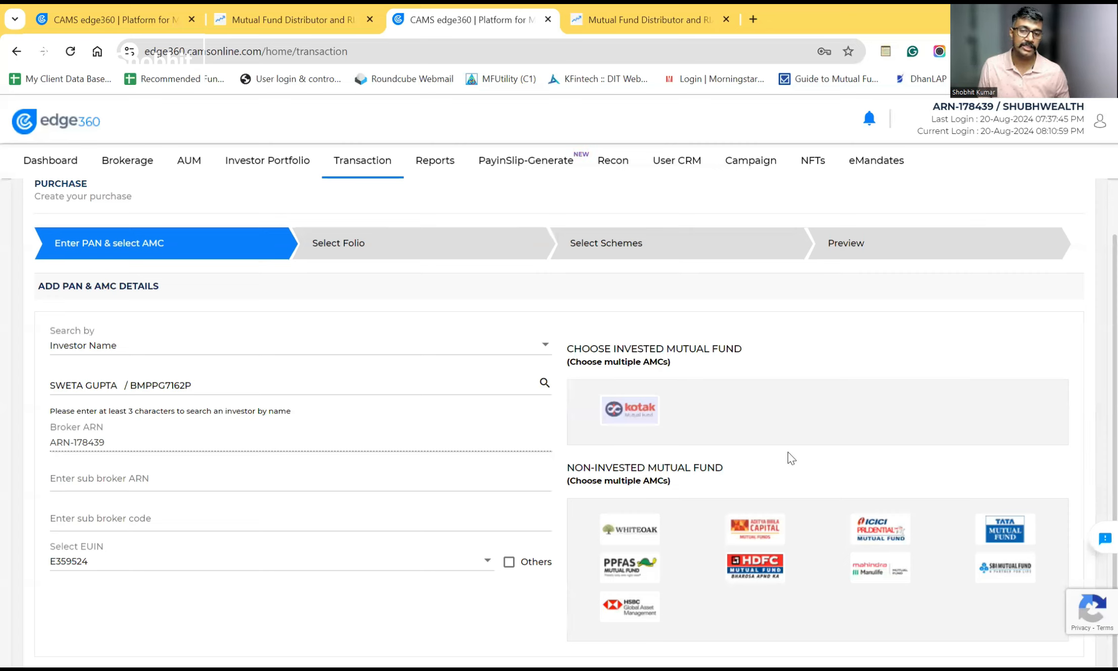
left_click(637, 423)
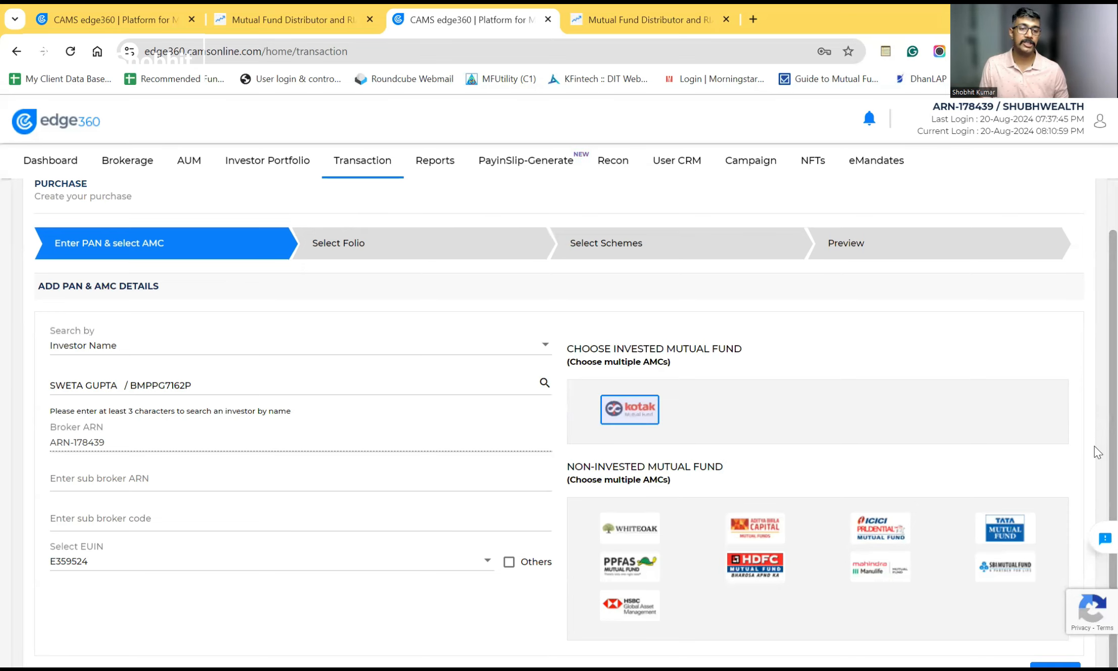
scroll(1097, 404, "down", 1)
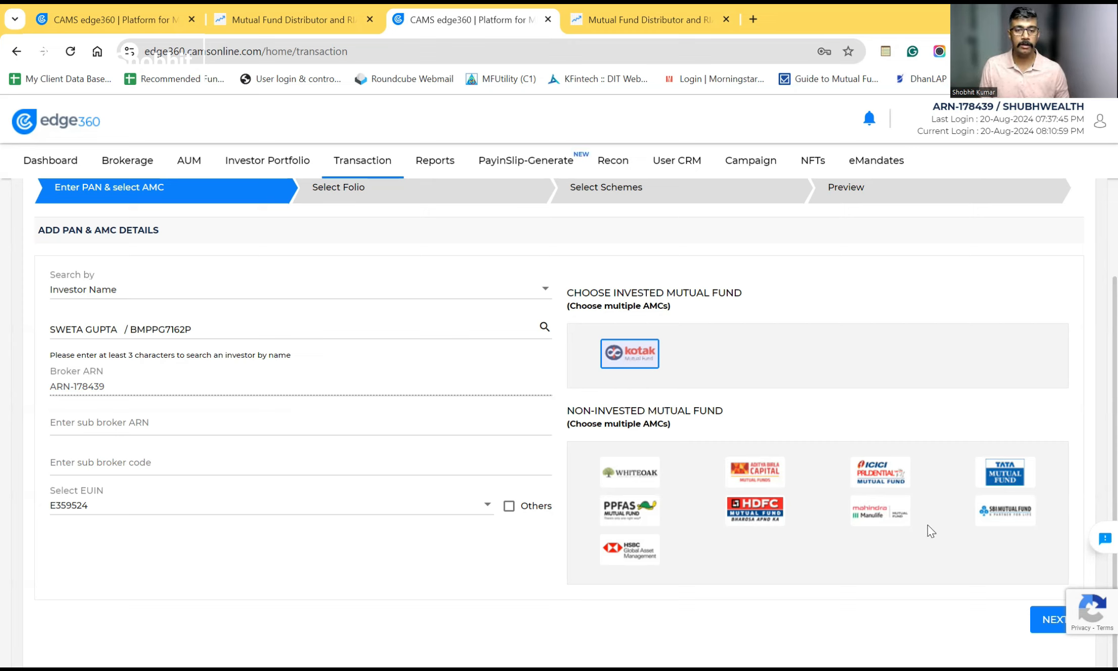
left_click(888, 516)
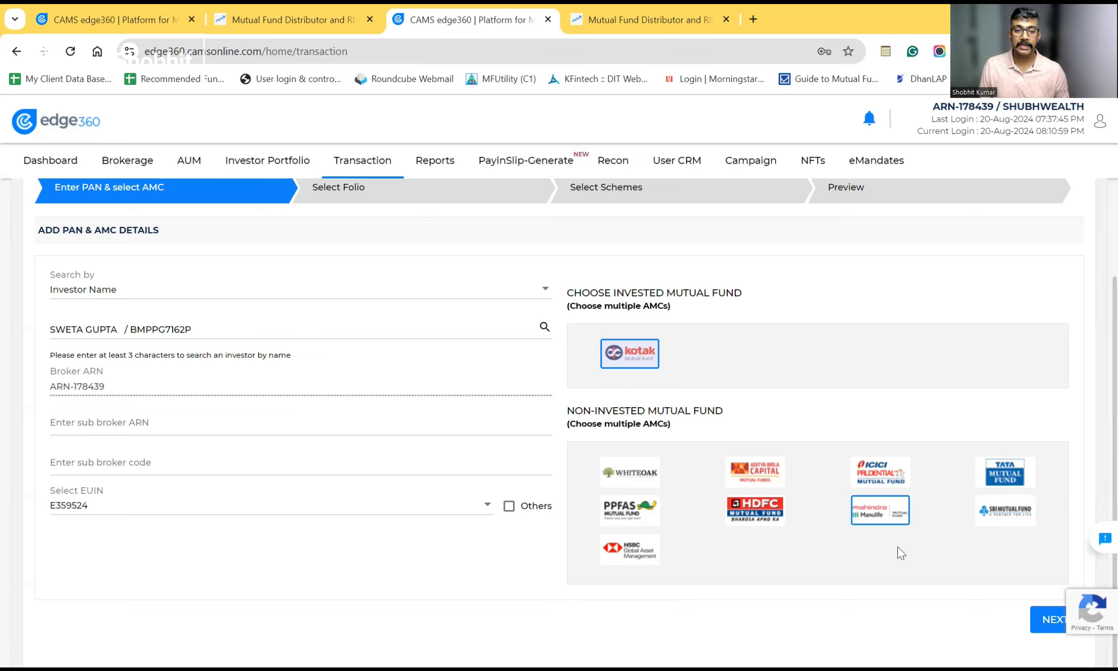
left_click(879, 522)
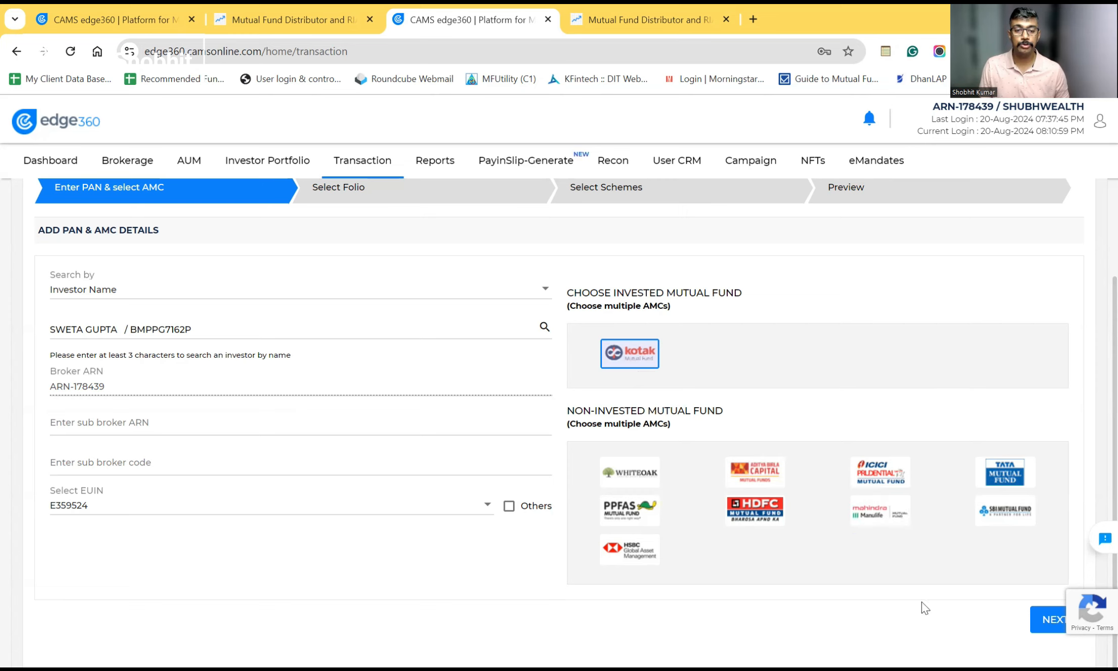
left_click(1050, 626)
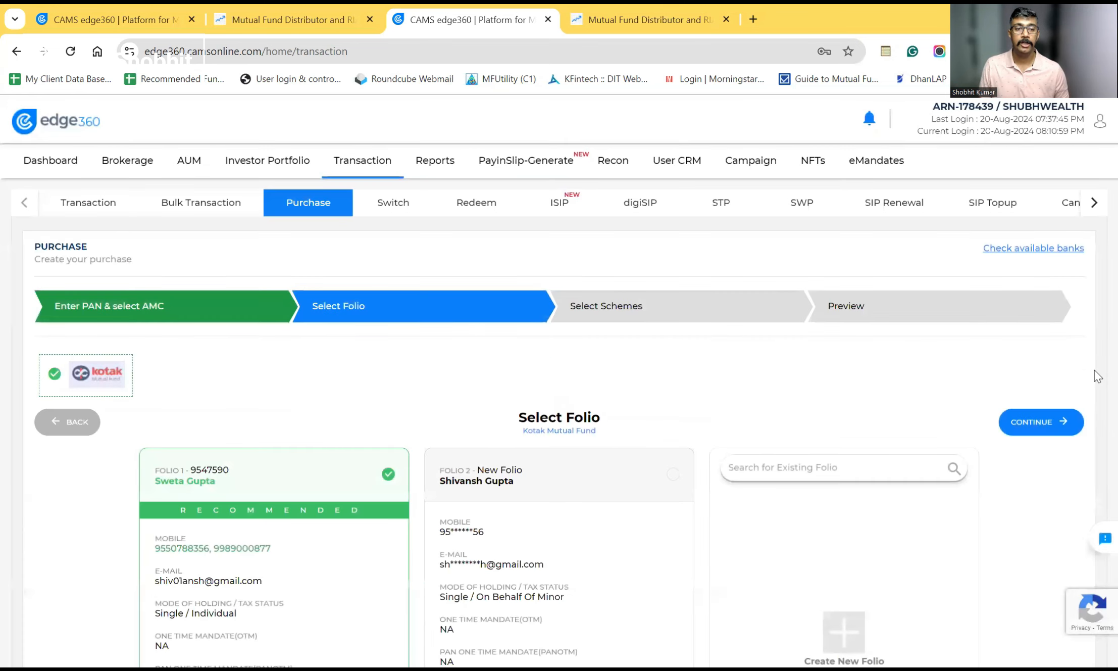
scroll(1098, 401, "down", 5)
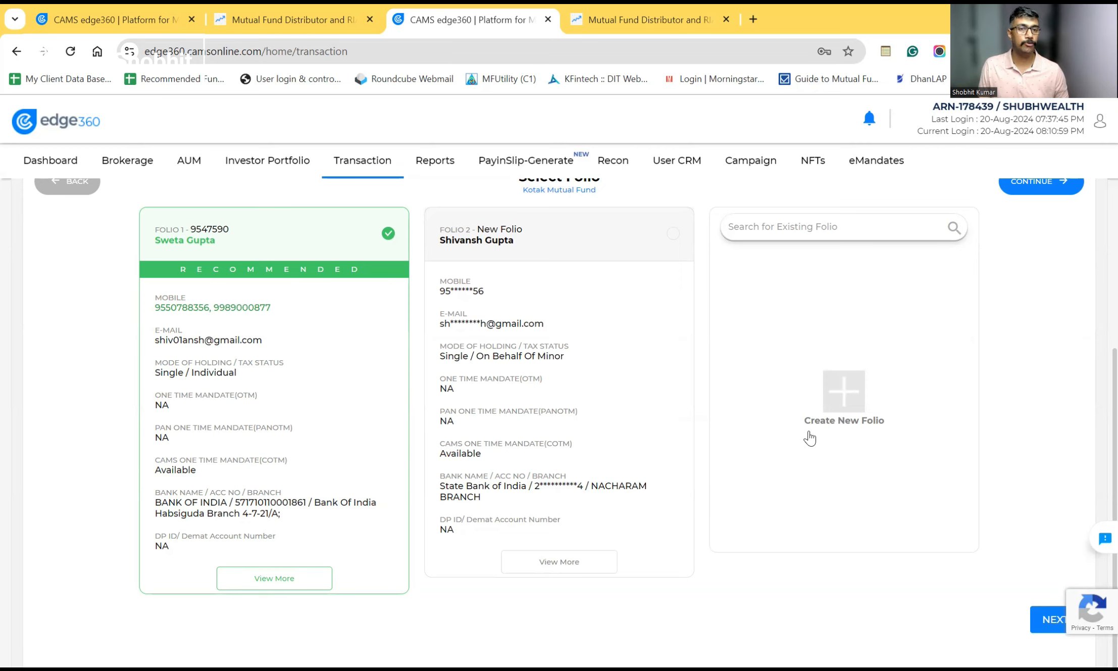
Step: Proceed with the recommended existing folio and deselect Kotak Balanced Advantage Fund - IDCW from its schemes
left_click(1053, 629)
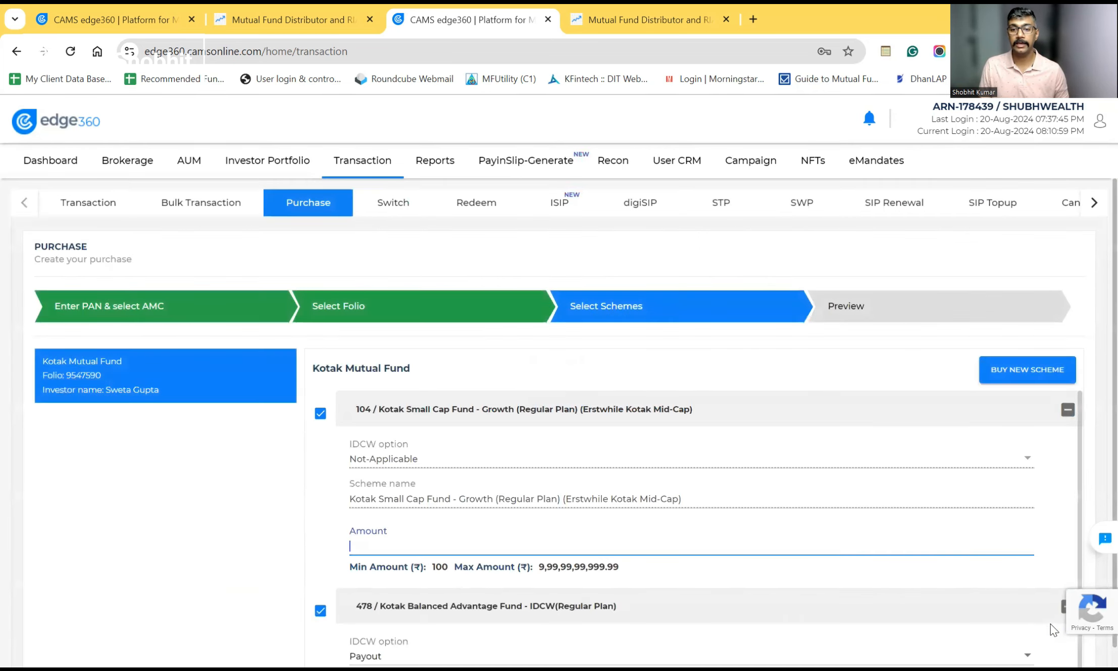
scroll(1096, 313, "down", 3)
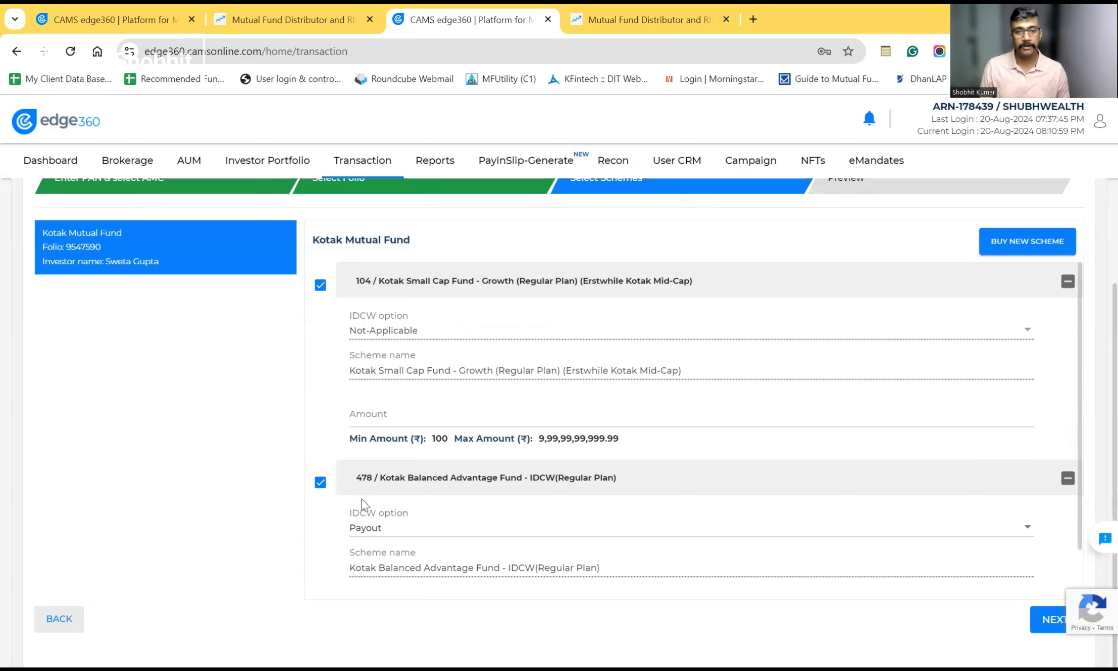
left_click(321, 483)
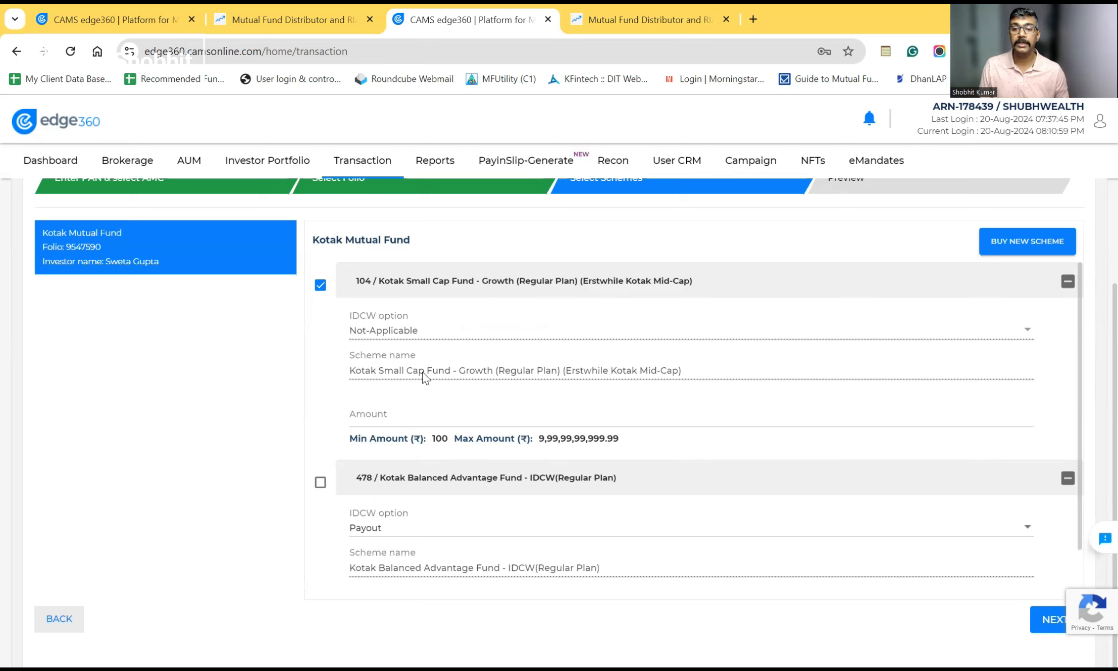
Step: Set the Kotak Small Cap Fund purchase amount to 500000 and continue to the purchase preview
left_click(397, 418)
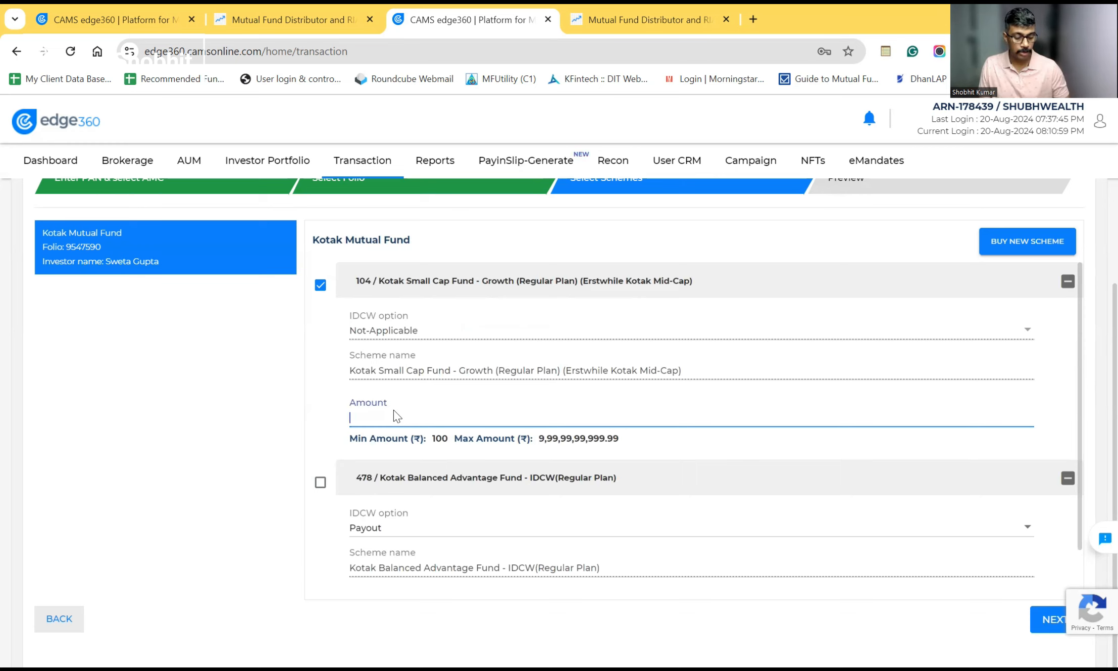
type("500000")
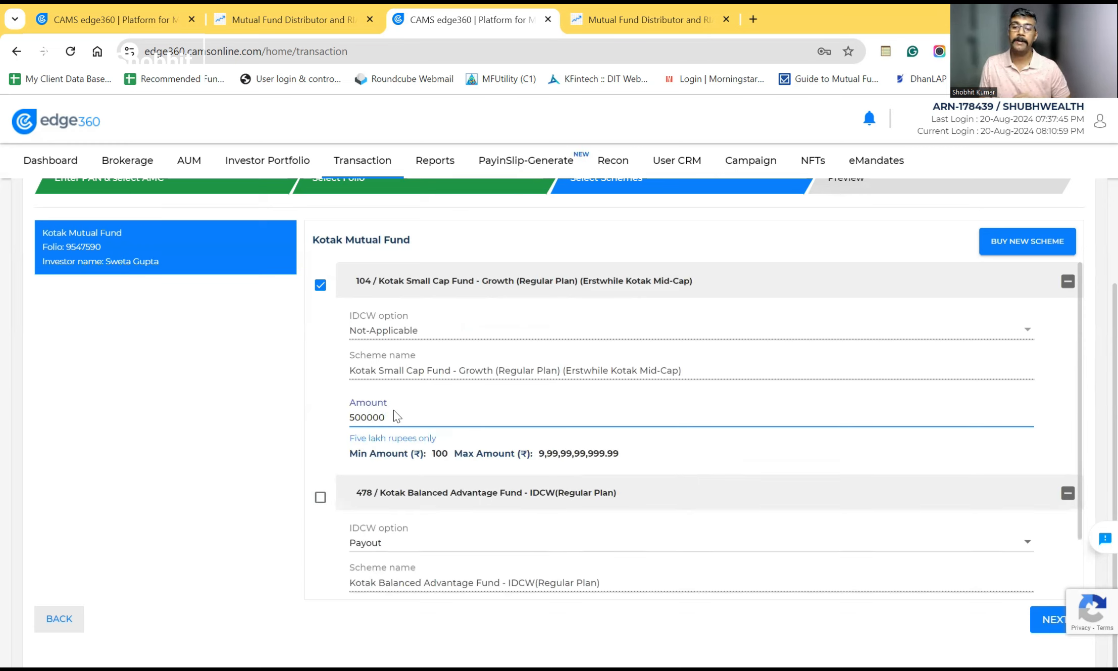
left_click(827, 612)
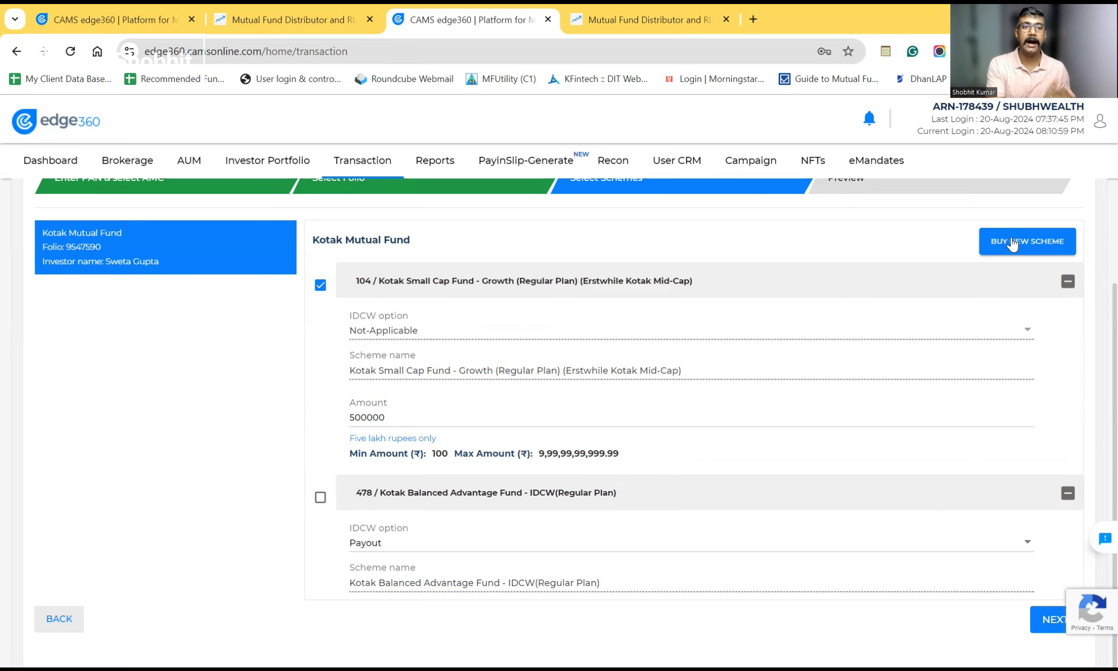
left_click(1053, 621)
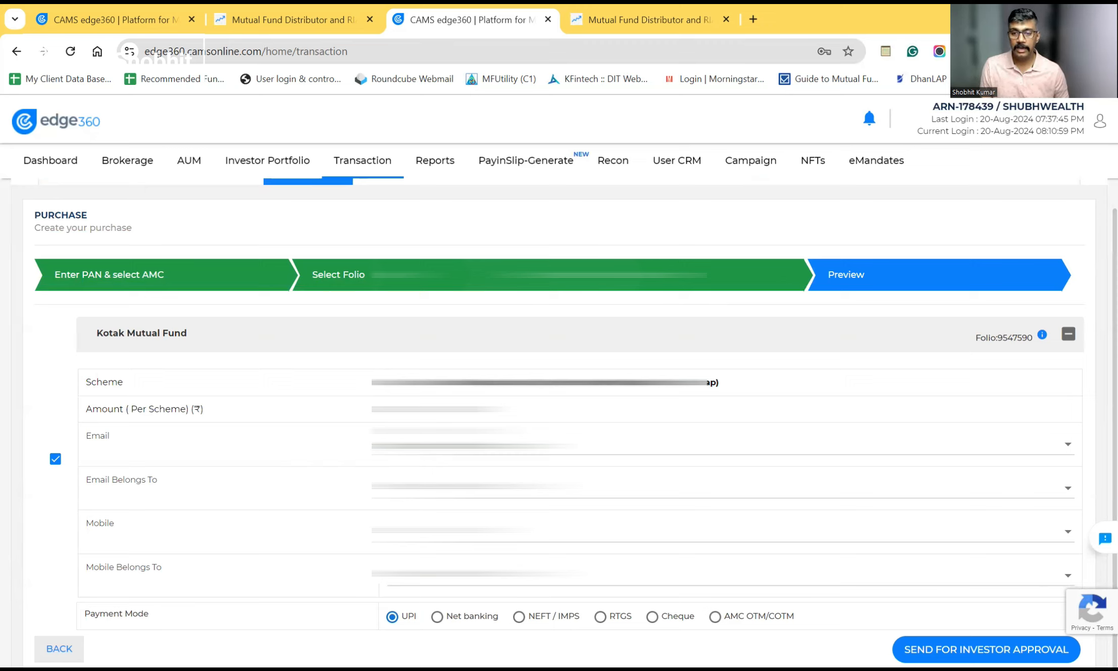
Step: Choose whom the email belongs to, the investor's mobile number, and whom the mobile belongs to
left_click(511, 488)
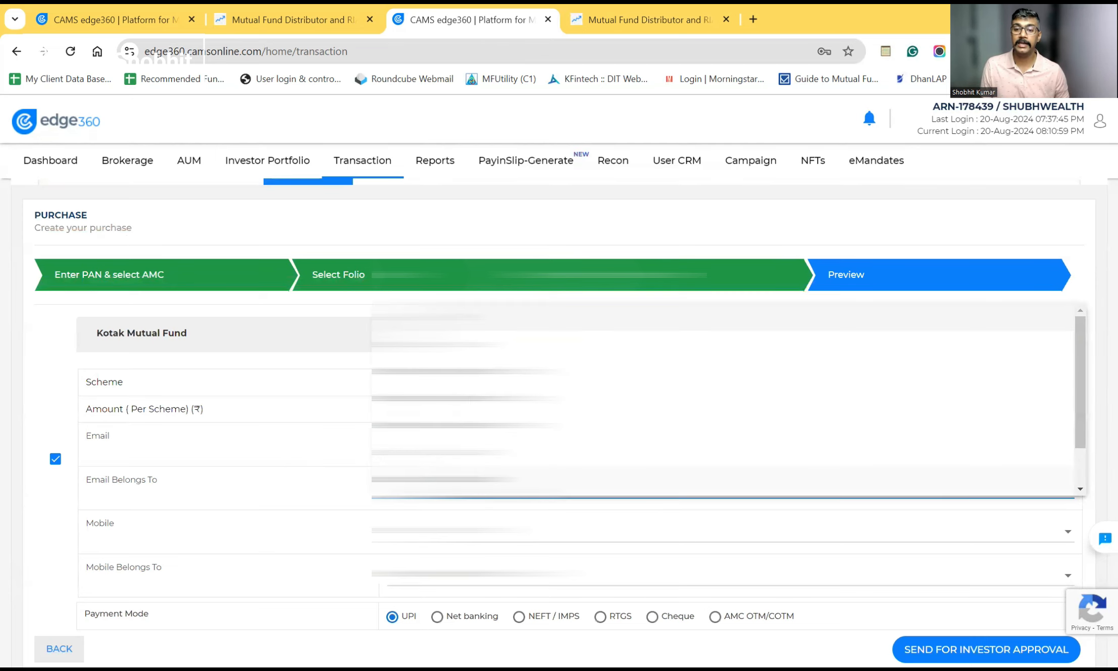
left_click(510, 317)
left_click(1095, 442)
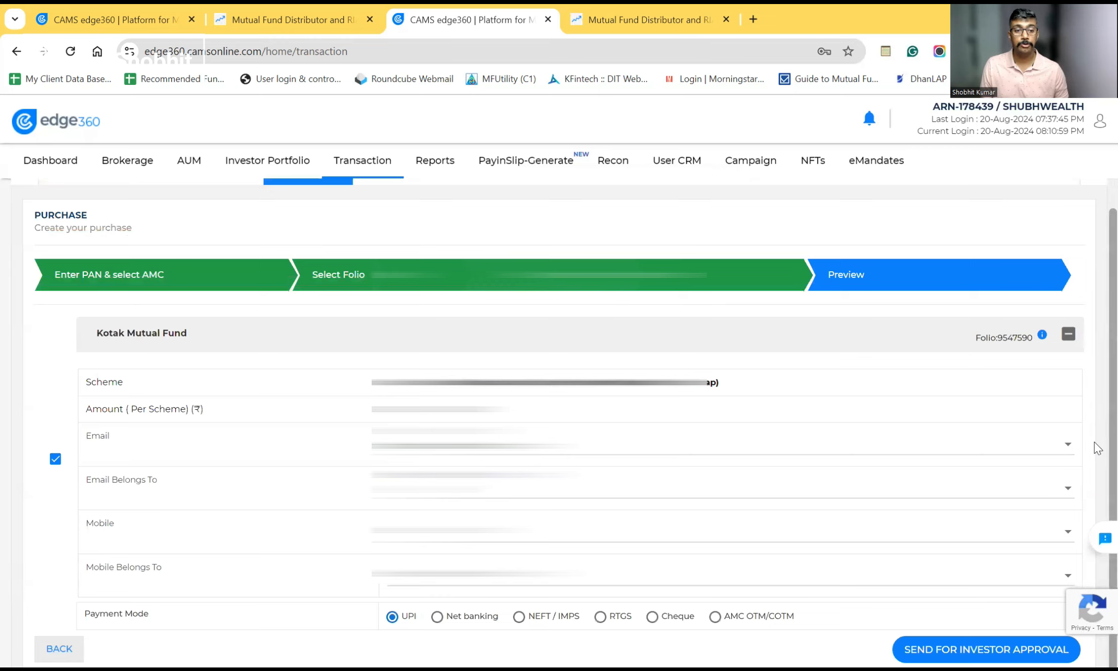
left_click(515, 531)
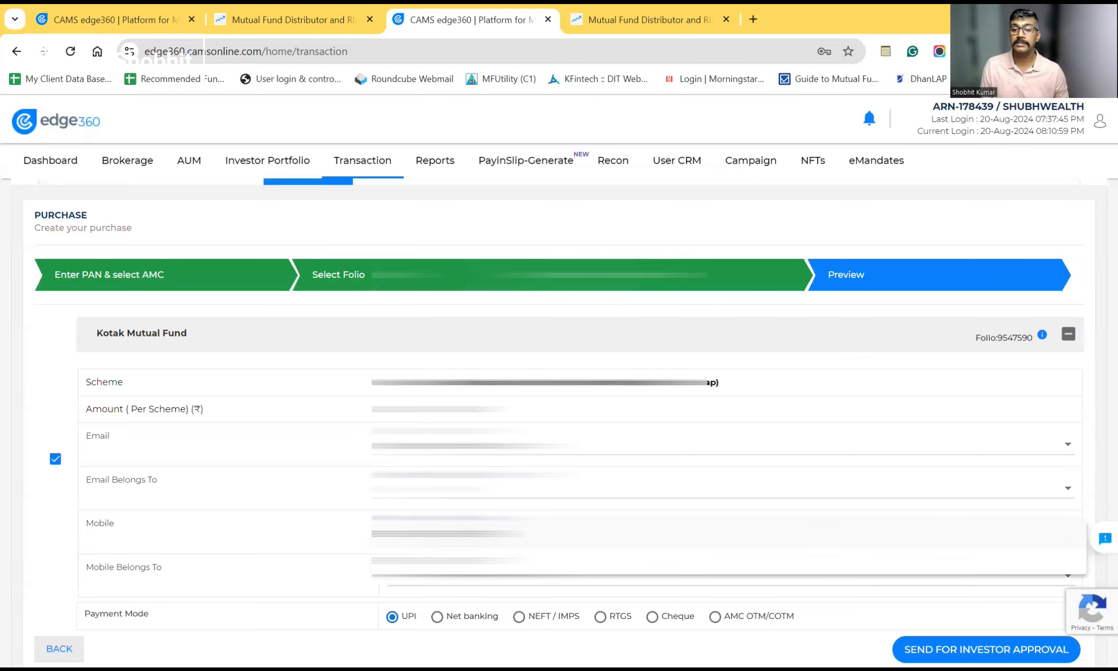
left_click(505, 534)
left_click(487, 576)
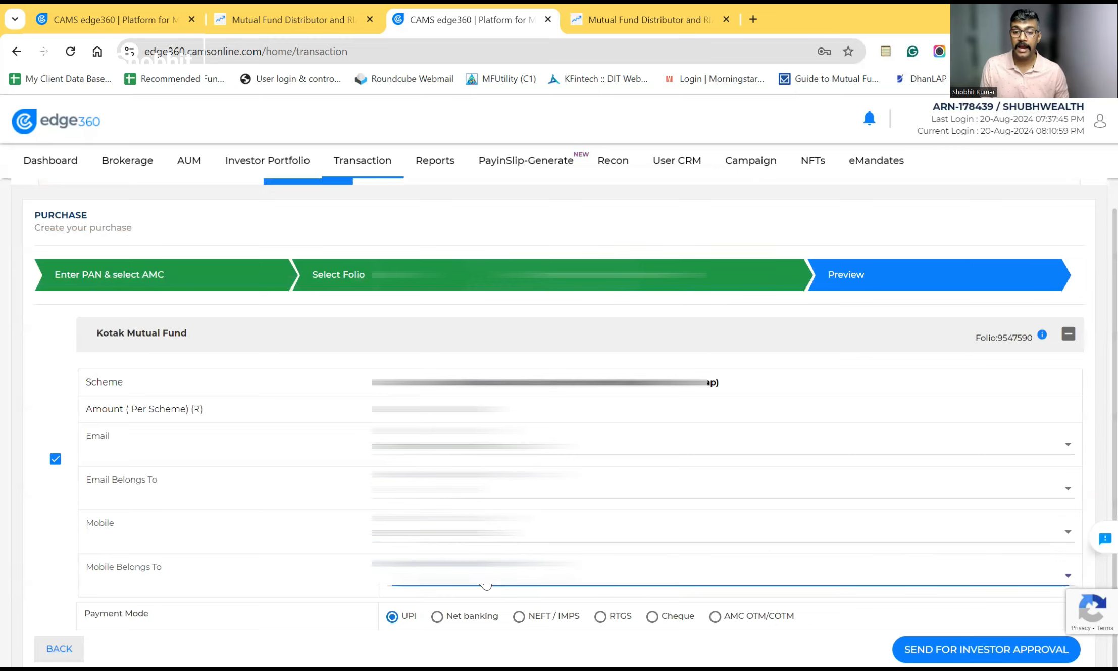
left_click(505, 406)
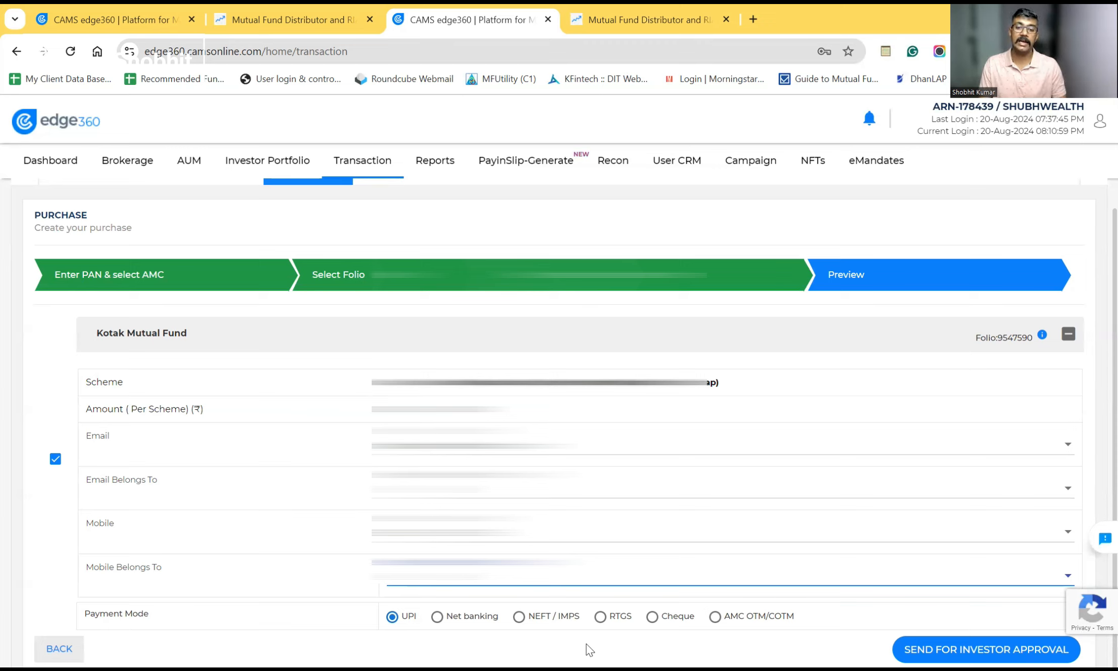
left_click(653, 617)
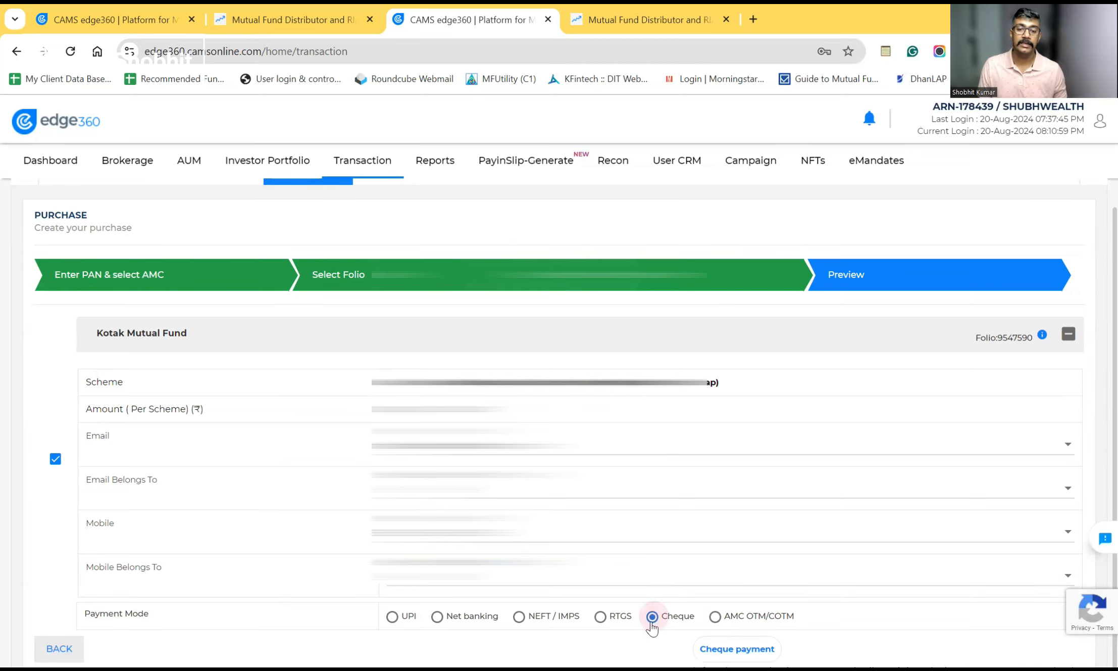
scroll(1099, 464, "down", 2)
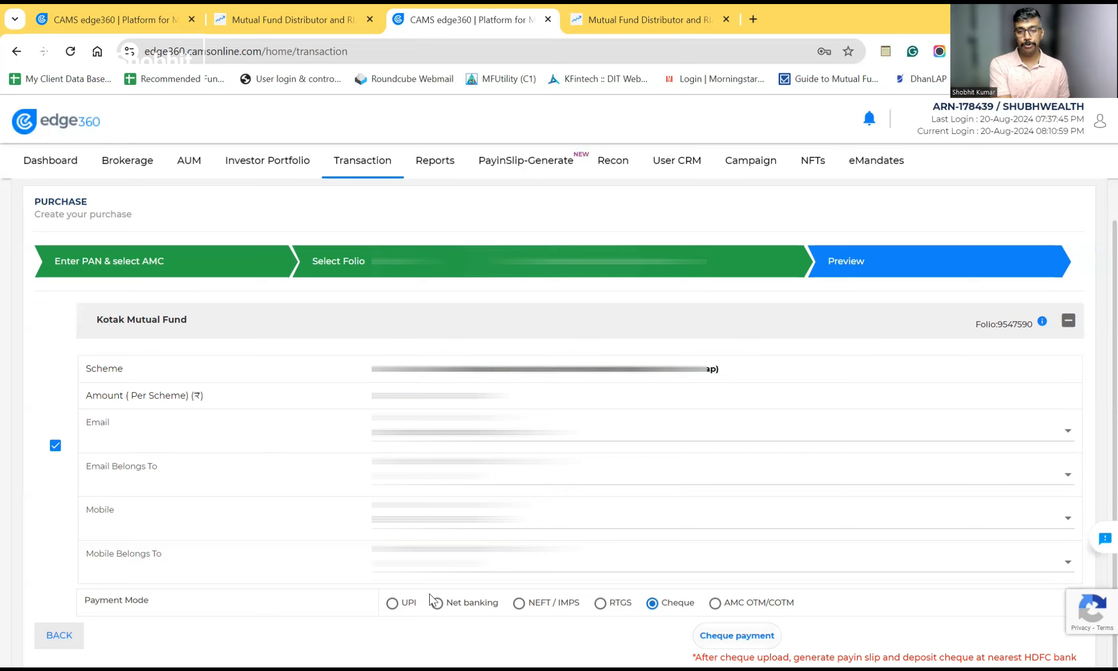
left_click(394, 604)
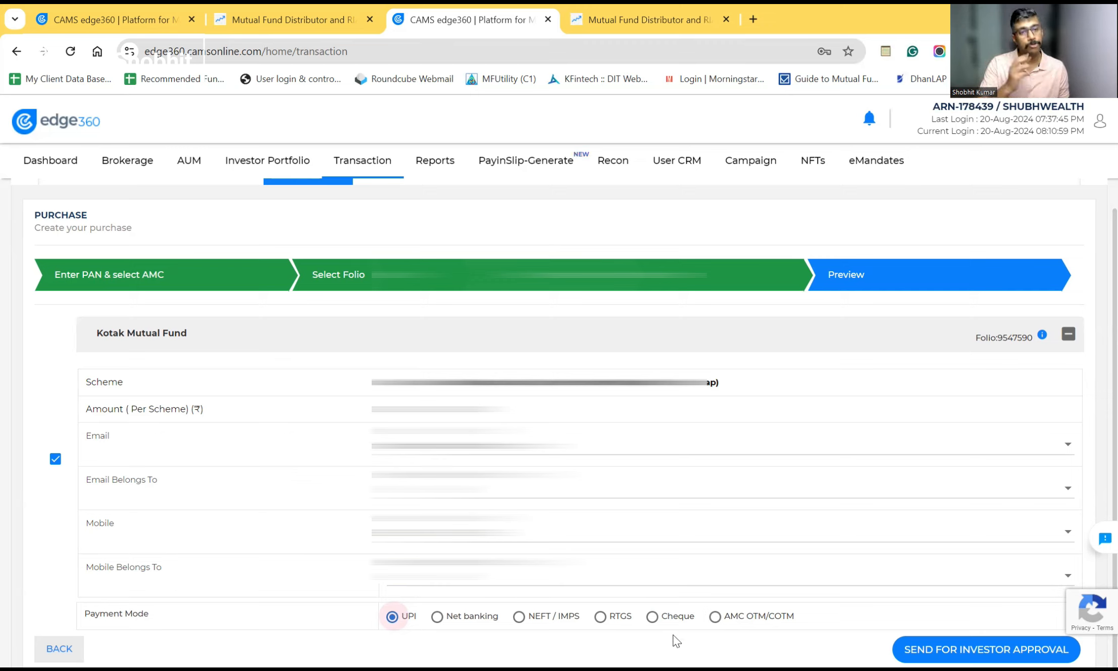
Step: Choose Cheque as the payment mode and fill in its payment details with the cheque number and date 20-08-2024
left_click(653, 619)
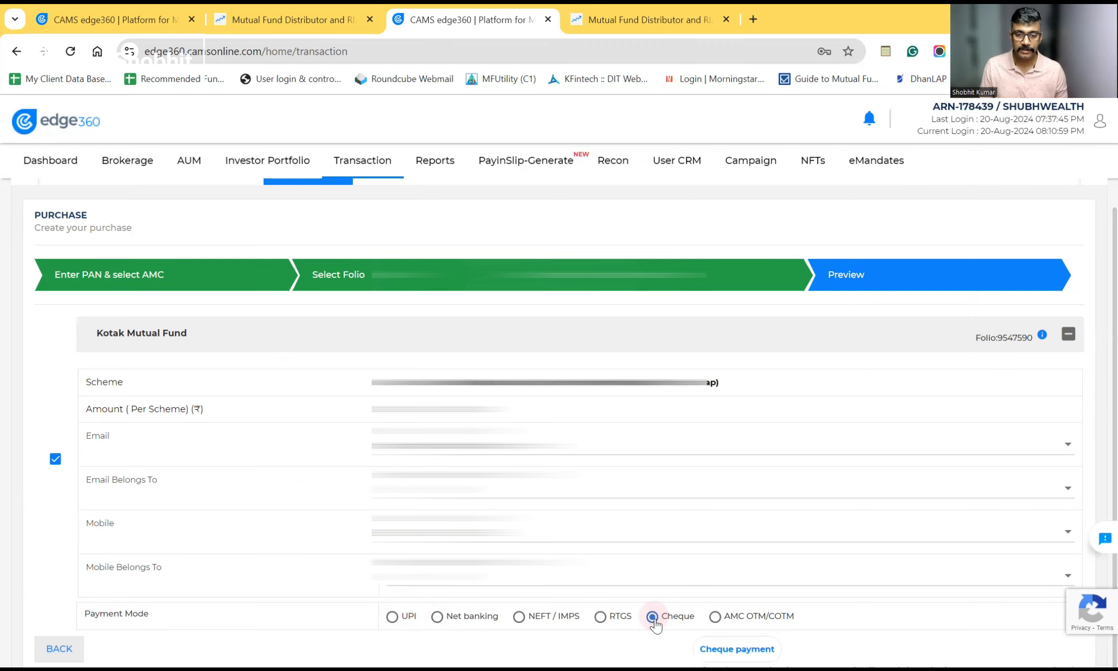
left_click(740, 649)
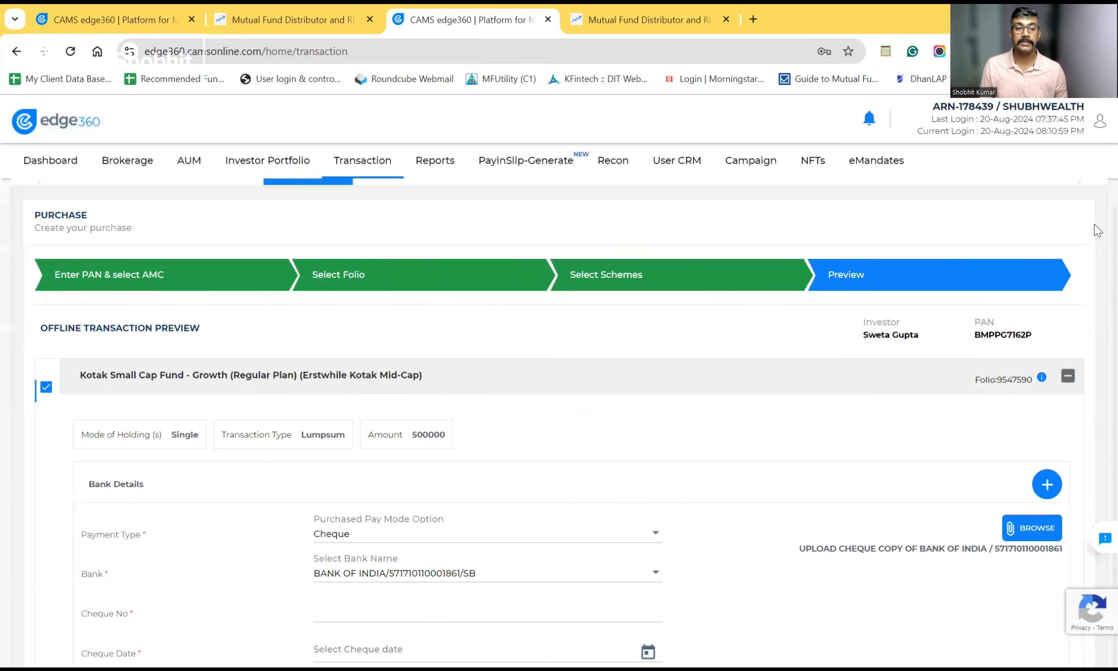
scroll(1095, 340, "down", 2)
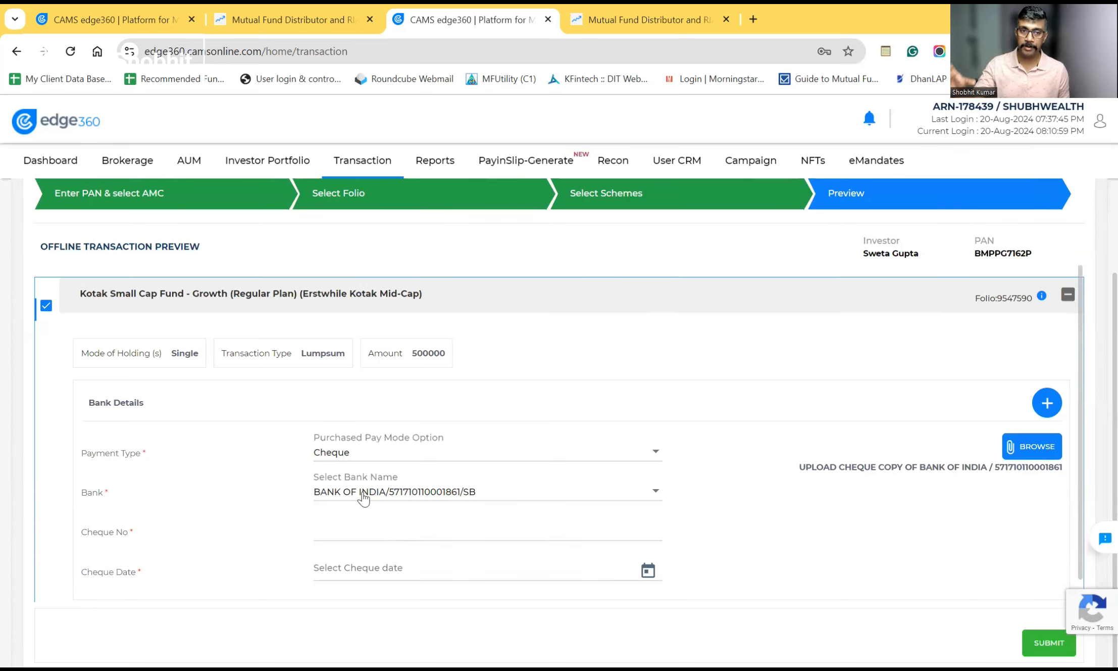
left_click(373, 536)
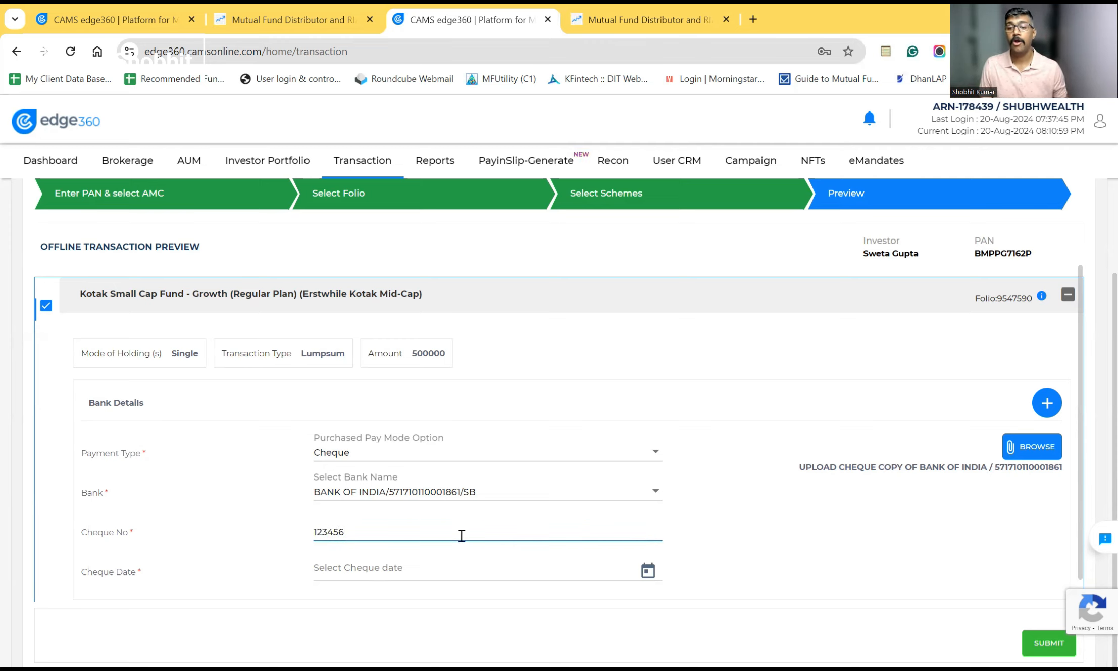
left_click(648, 572)
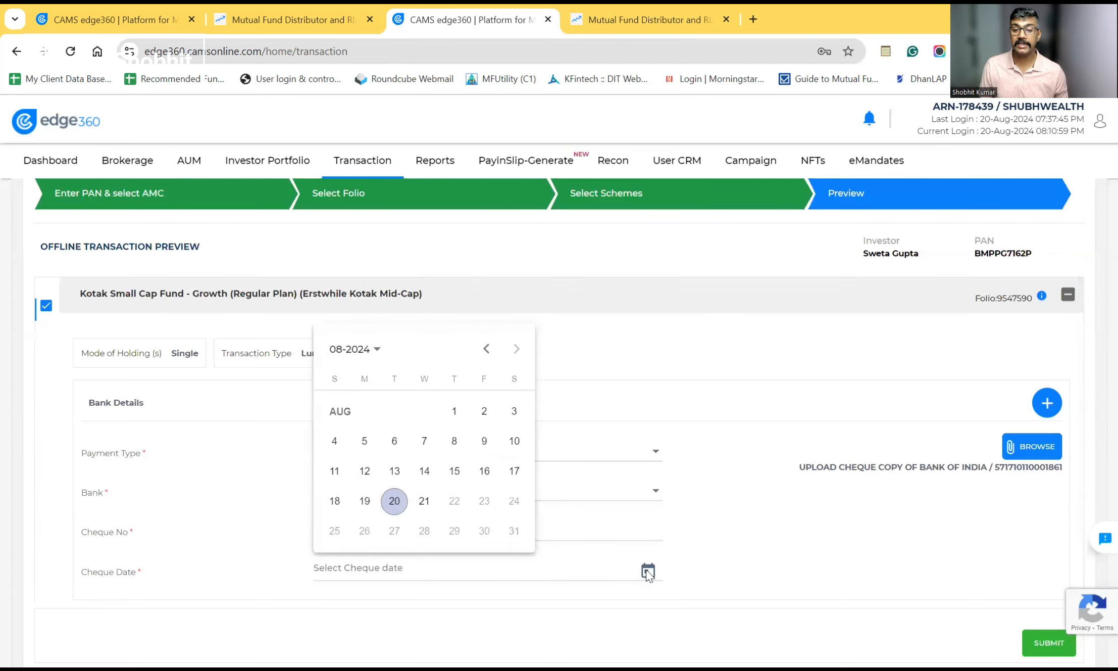
left_click(399, 504)
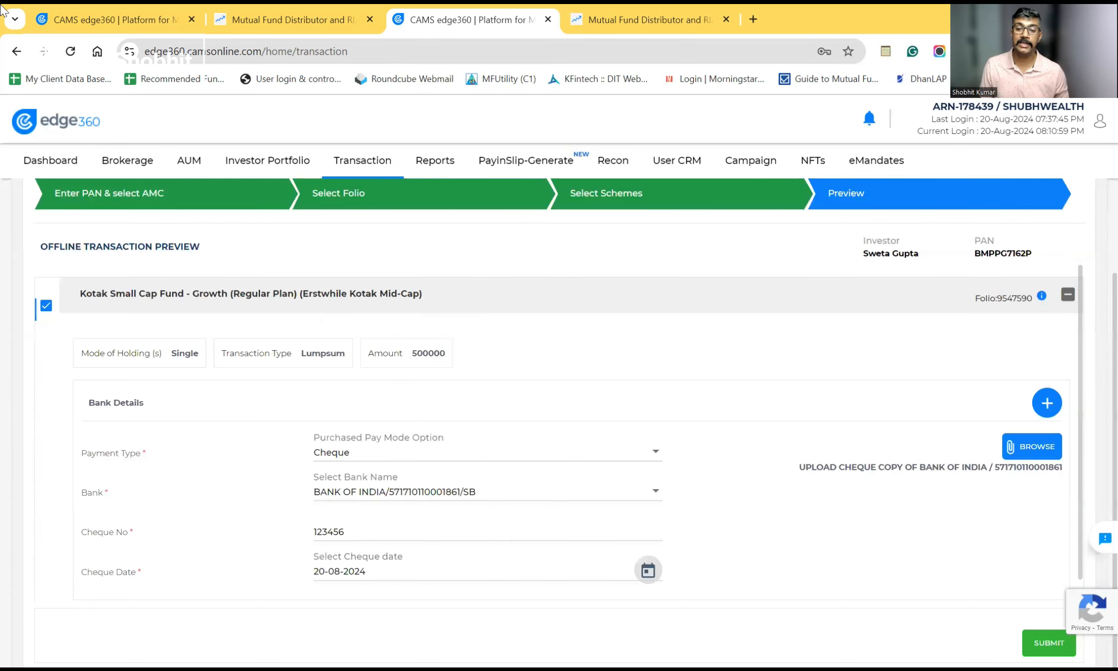
Step: Attach the Cheque JPG file as the cheque copy and submit the offline purchase
left_click(1029, 452)
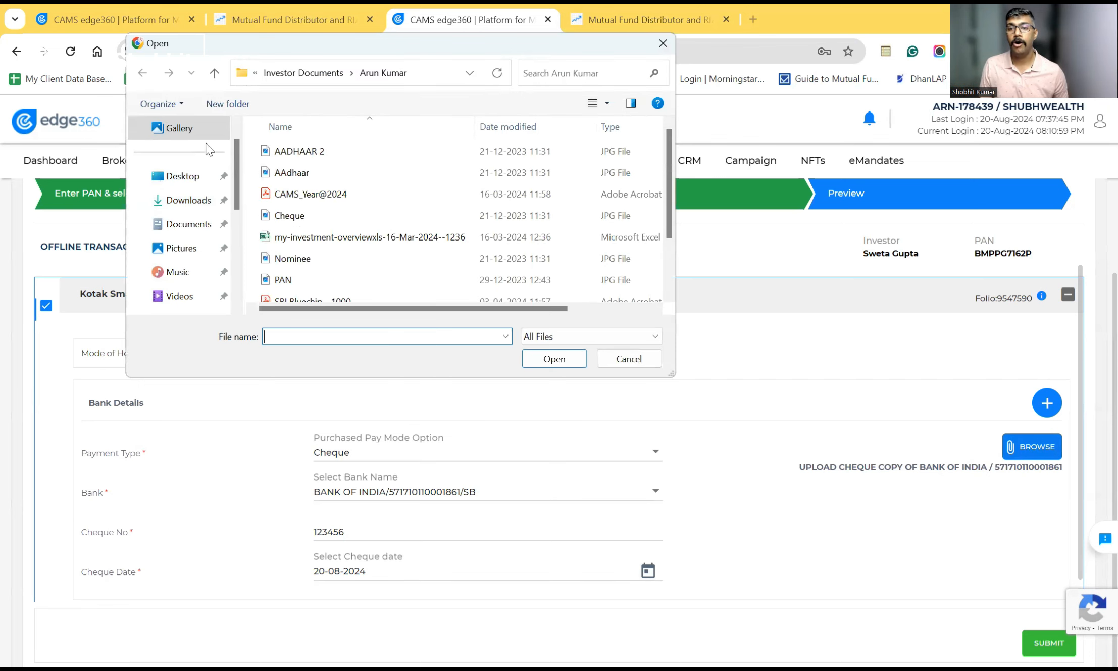
left_click(316, 217)
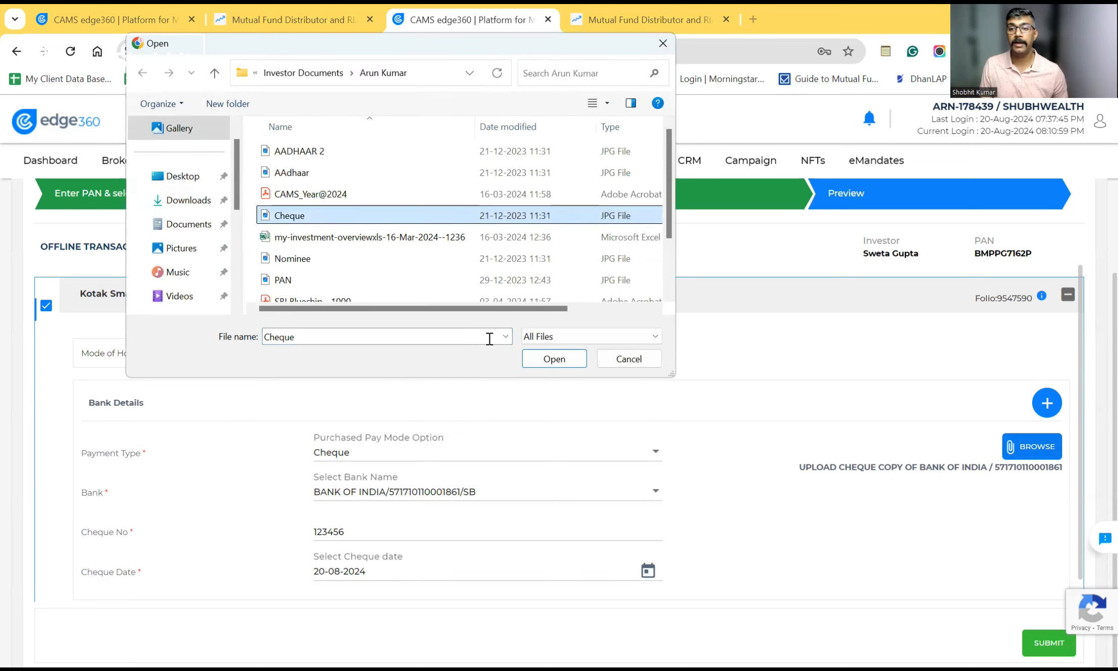
left_click(554, 359)
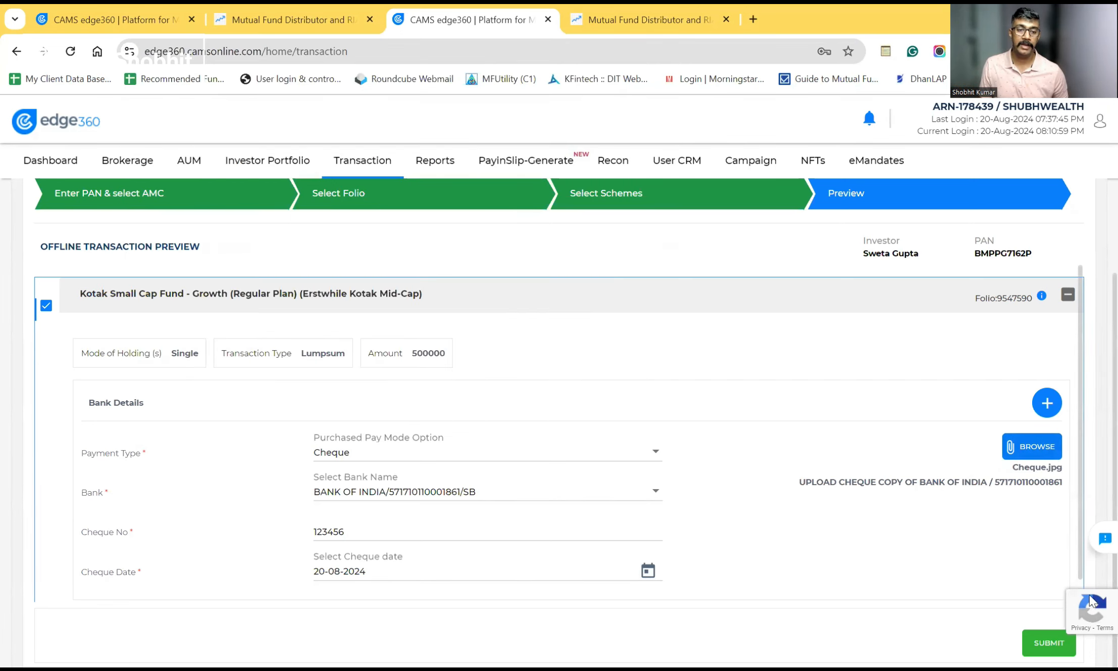
left_click(1042, 645)
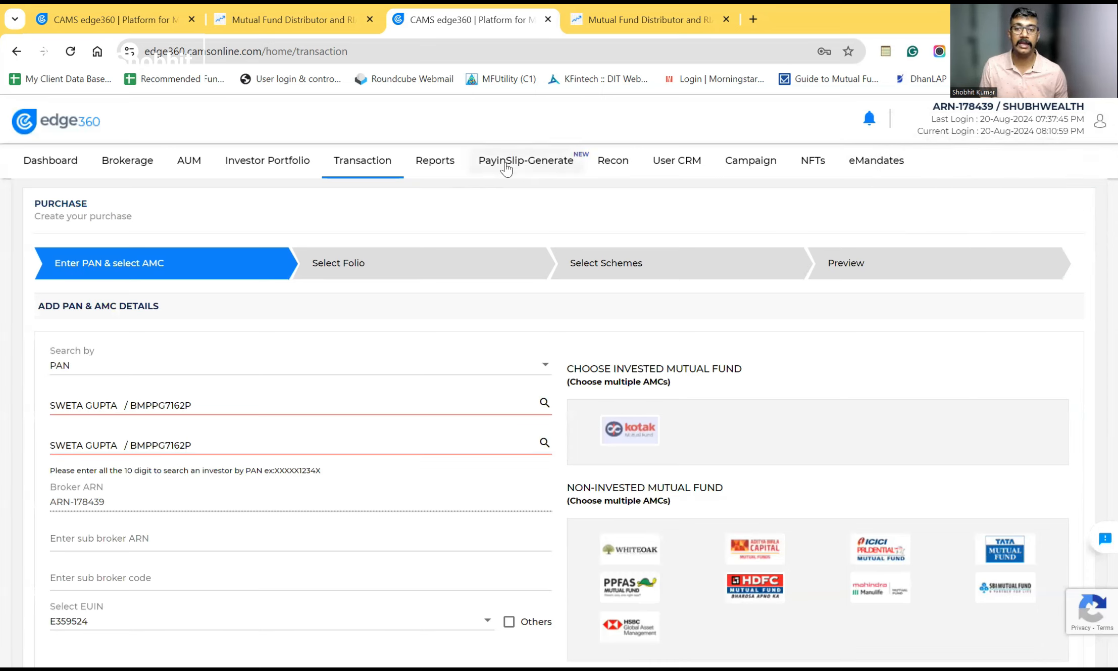
Step: Open the payin-slip generation form and choose Kotak Mutual Fund as the AMC
left_click(532, 161)
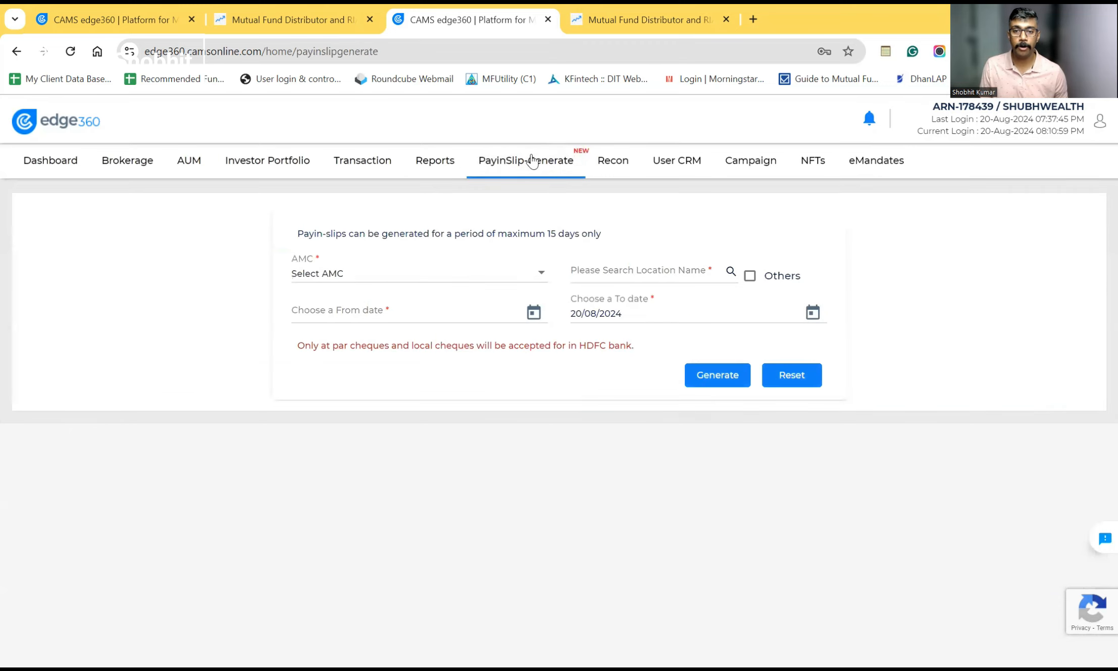
left_click(413, 273)
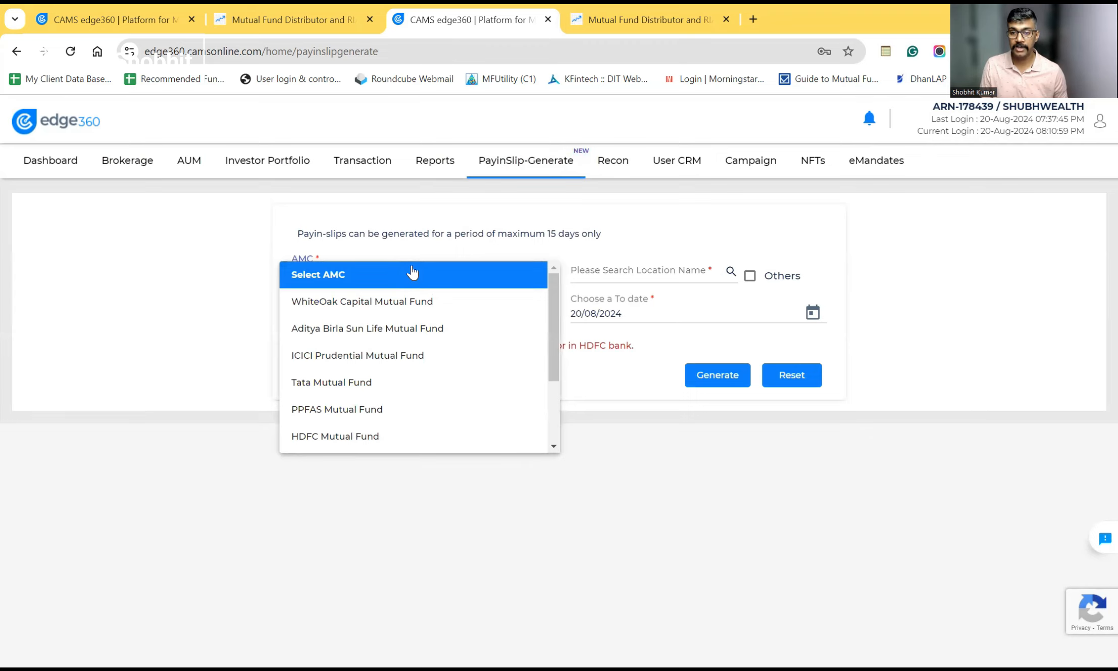
left_click_drag(554, 311, 556, 371)
left_click(422, 412)
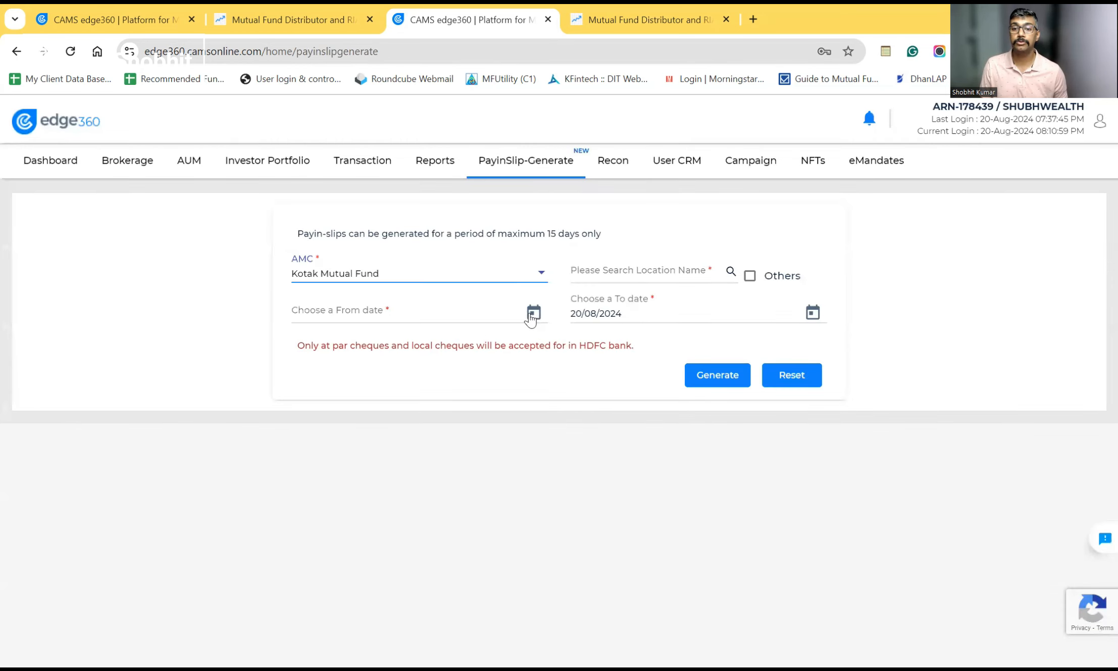
Step: Try to set the payin-slip's From date to 19 August 2024 without a location
left_click(533, 313)
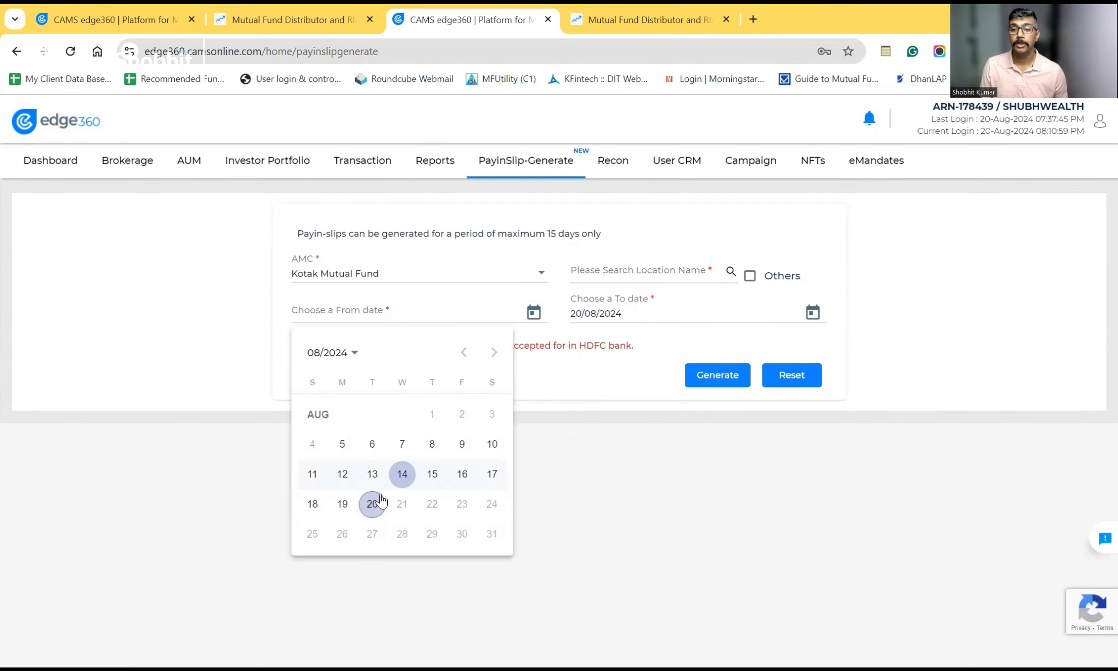
left_click(343, 504)
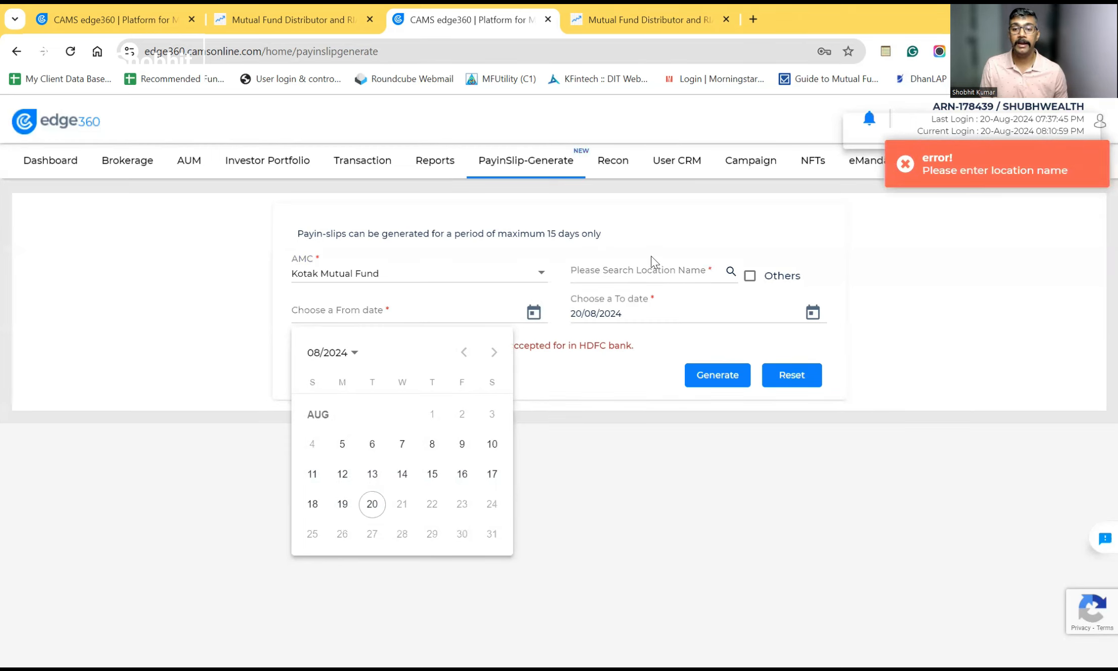
left_click(644, 280)
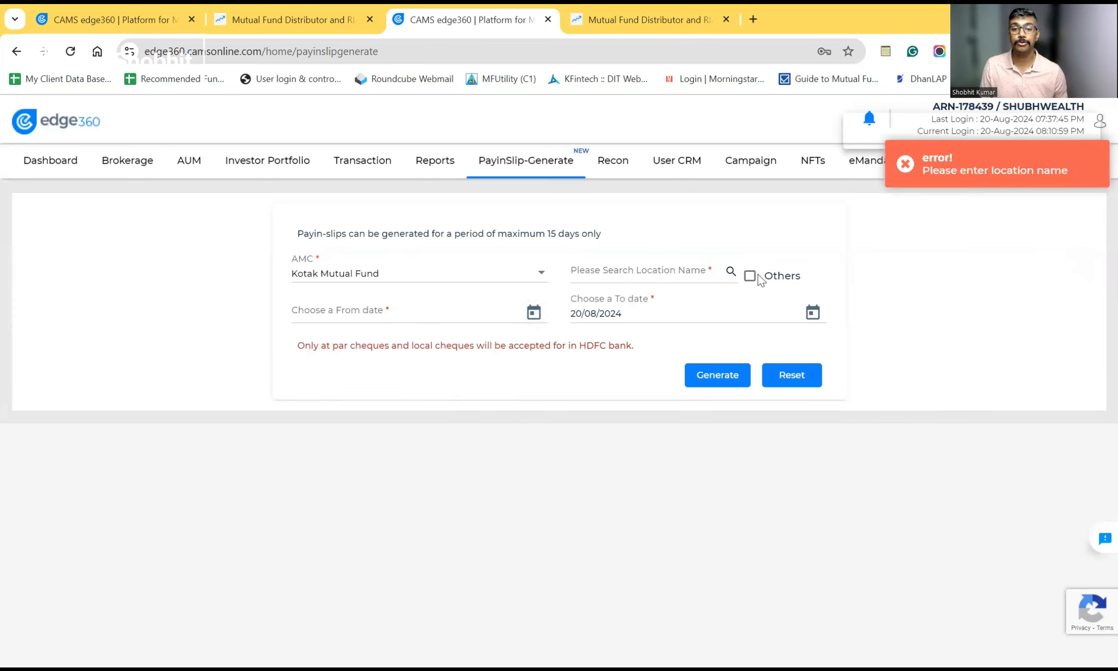
Step: Search the payin-slip locations for HYD and select Hyderabad-500001
left_click(732, 273)
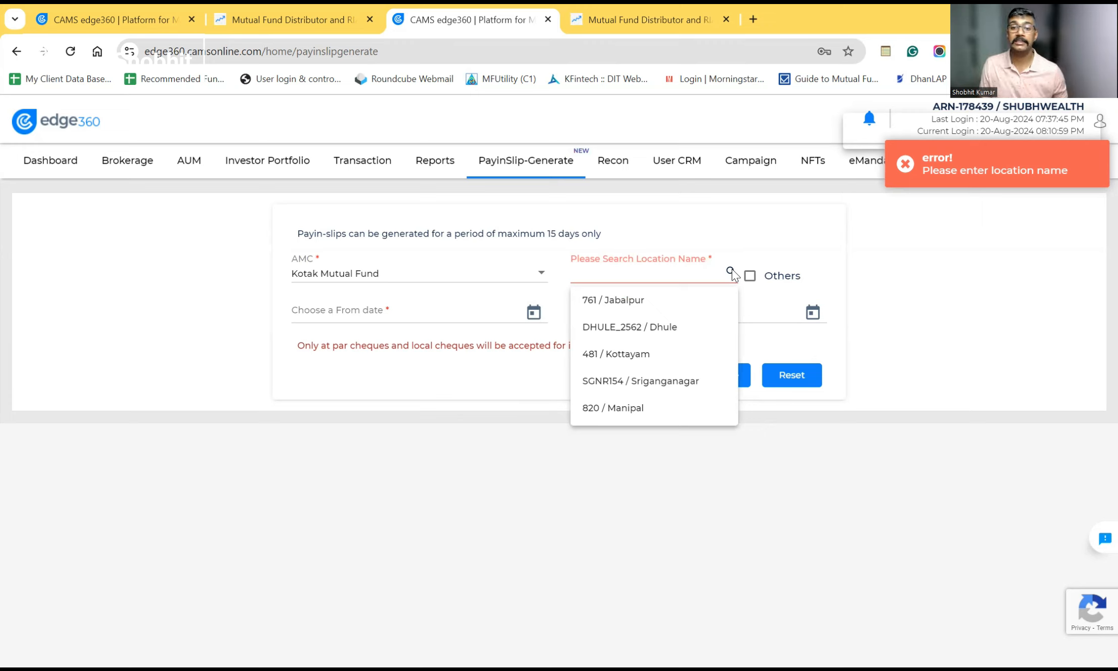
type("HYD")
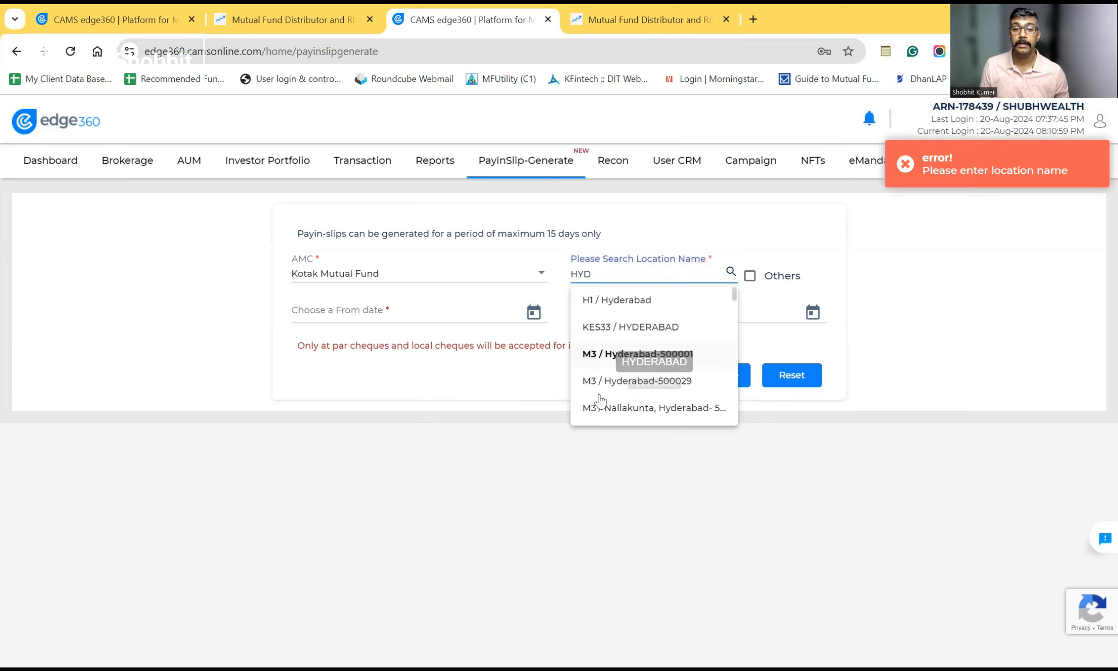
left_click(639, 354)
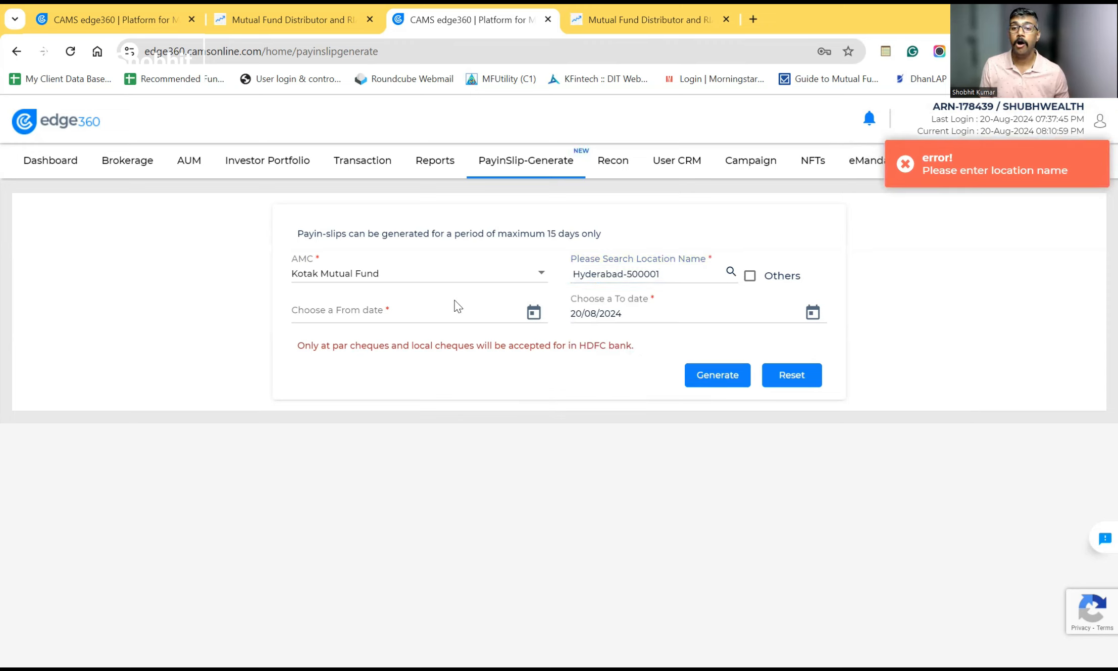
Step: Set the payin-slip's From date to 19/08/2024, select the distributor's EUIN and generate the payin-slip for all schemes
left_click(533, 313)
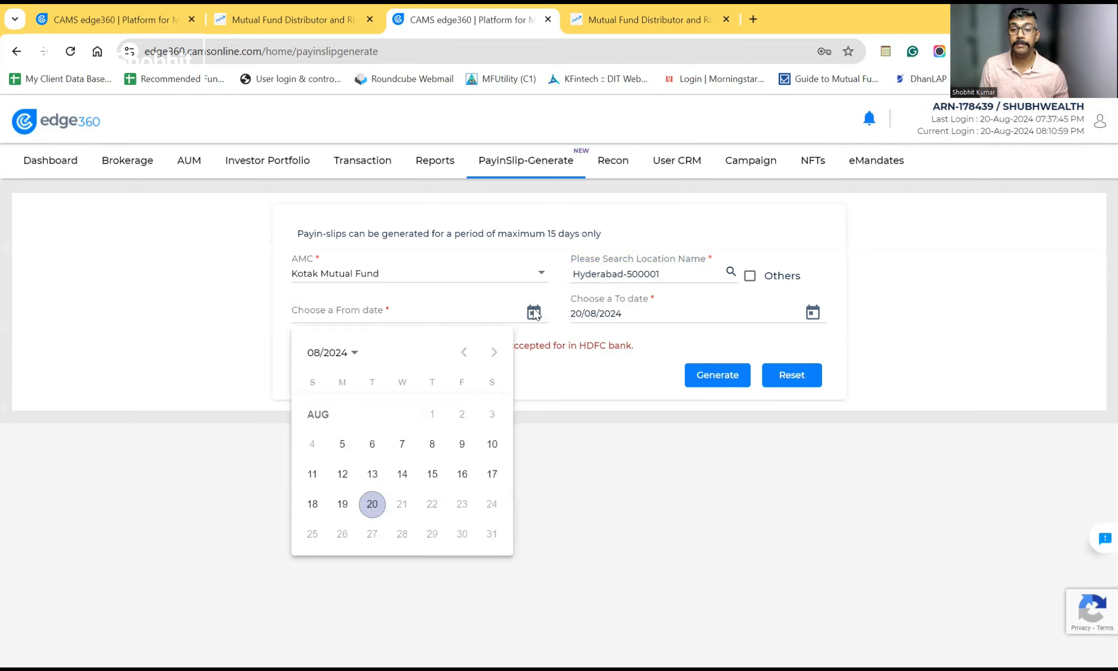
left_click(353, 503)
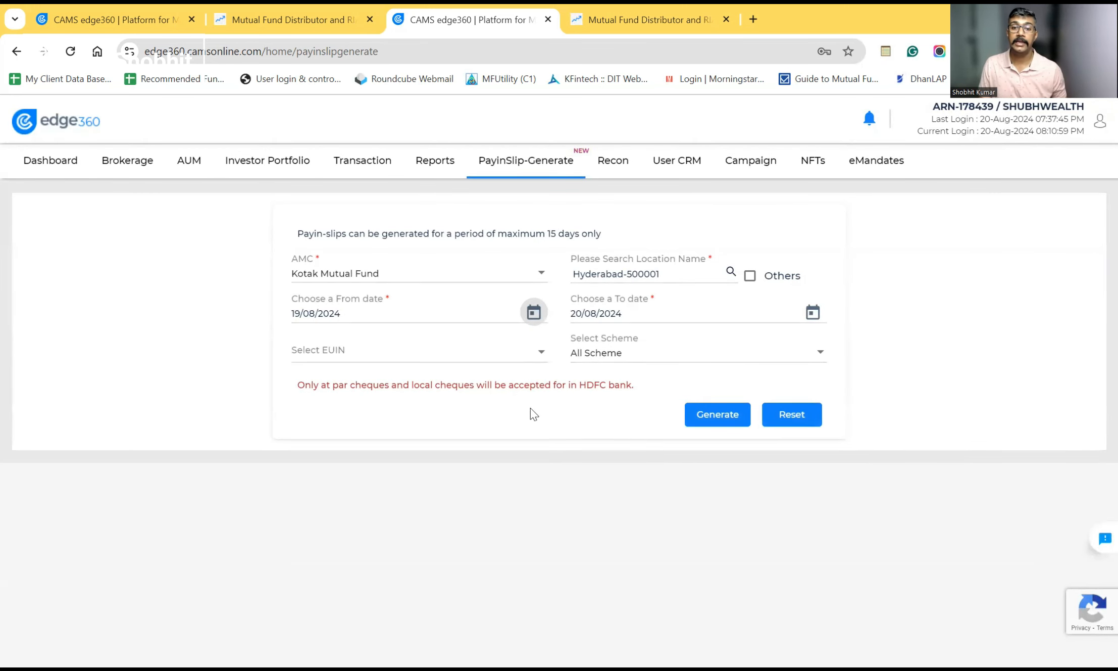
left_click(495, 360)
left_click(355, 394)
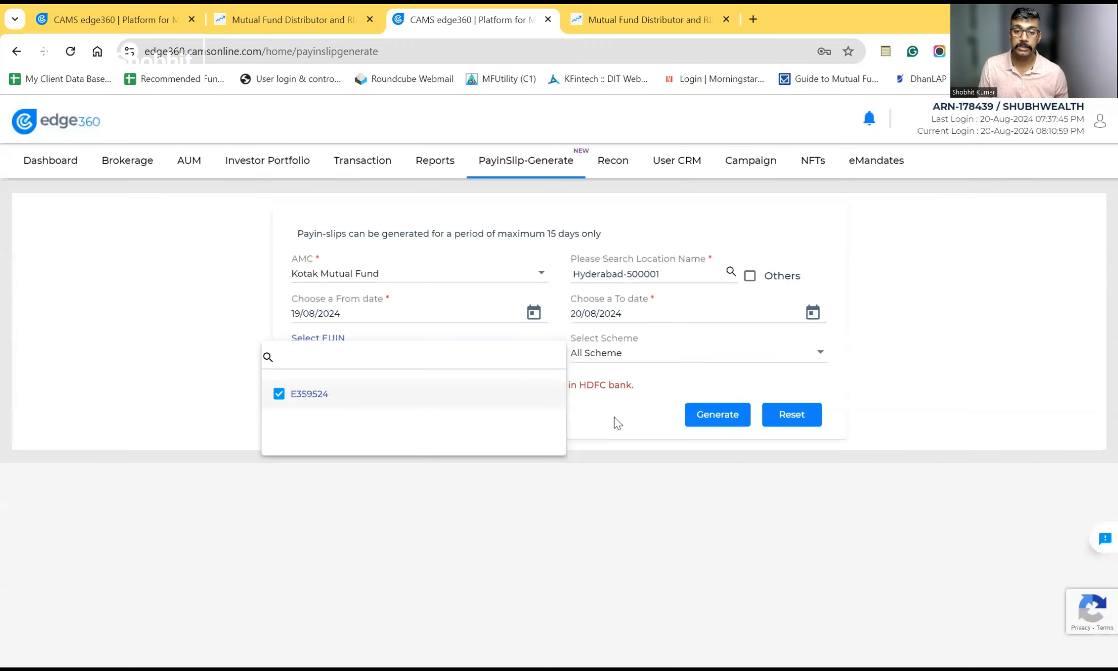
left_click(671, 414)
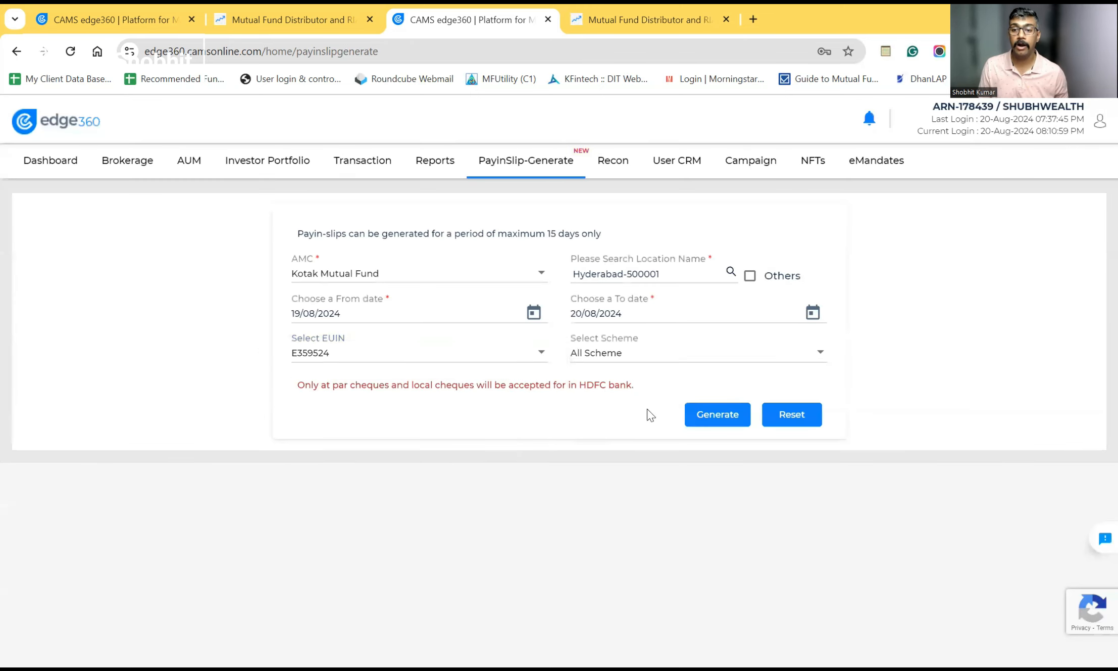
left_click(709, 410)
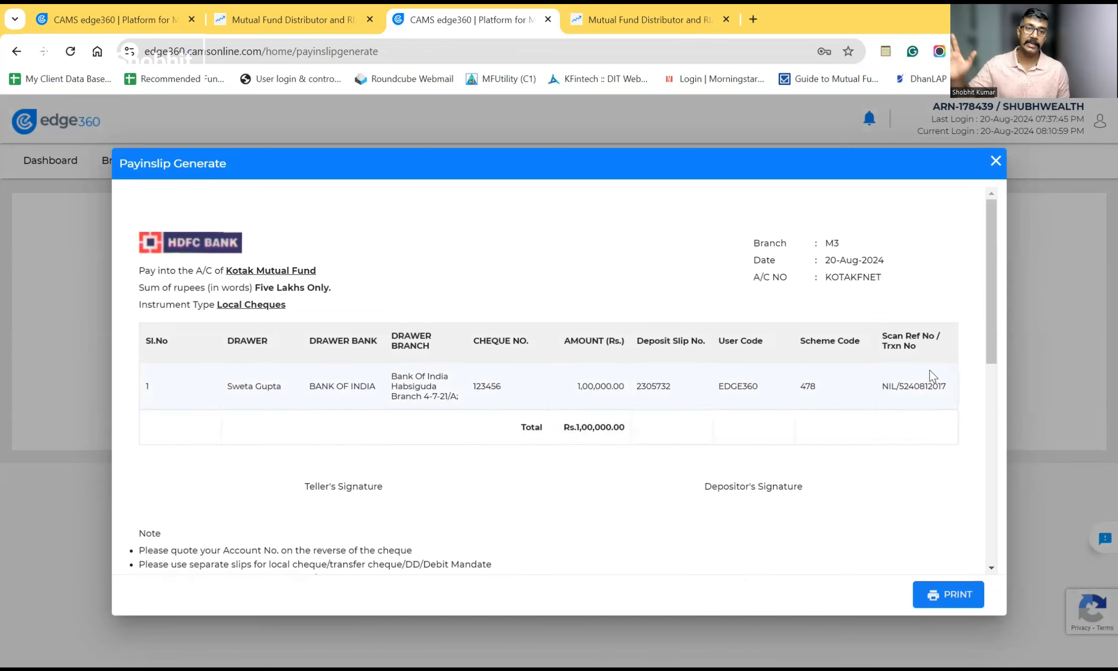
Step: Review the generated HDFC Bank payin-slips for Kotak Mutual Fund and close the preview
left_click_drag(992, 345, 997, 564)
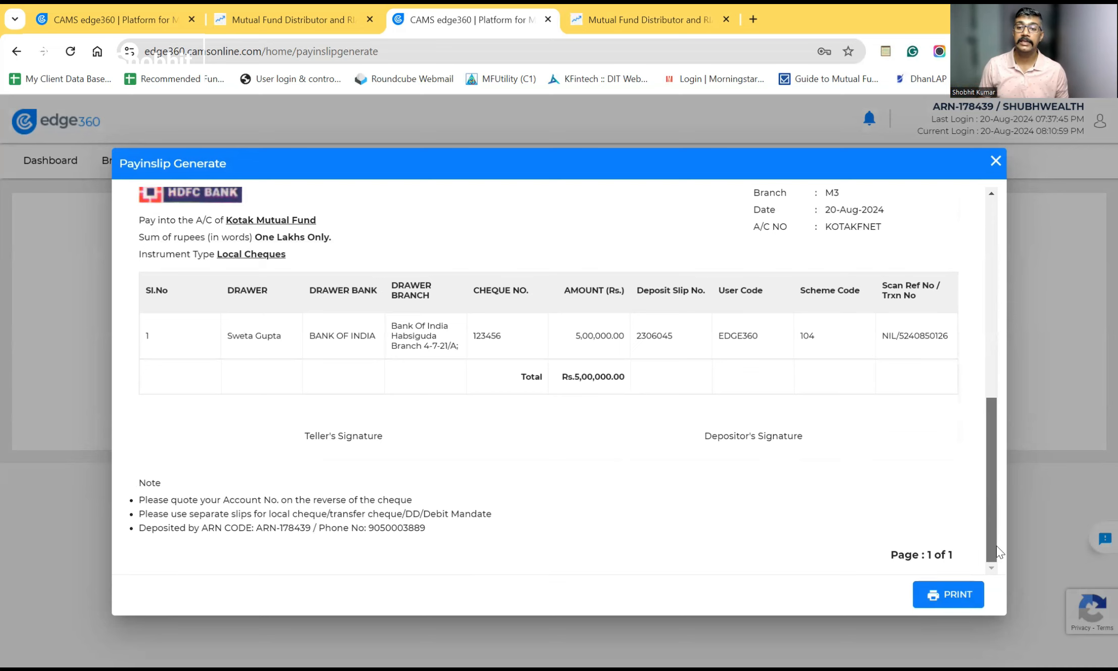
left_click_drag(997, 545, 995, 363)
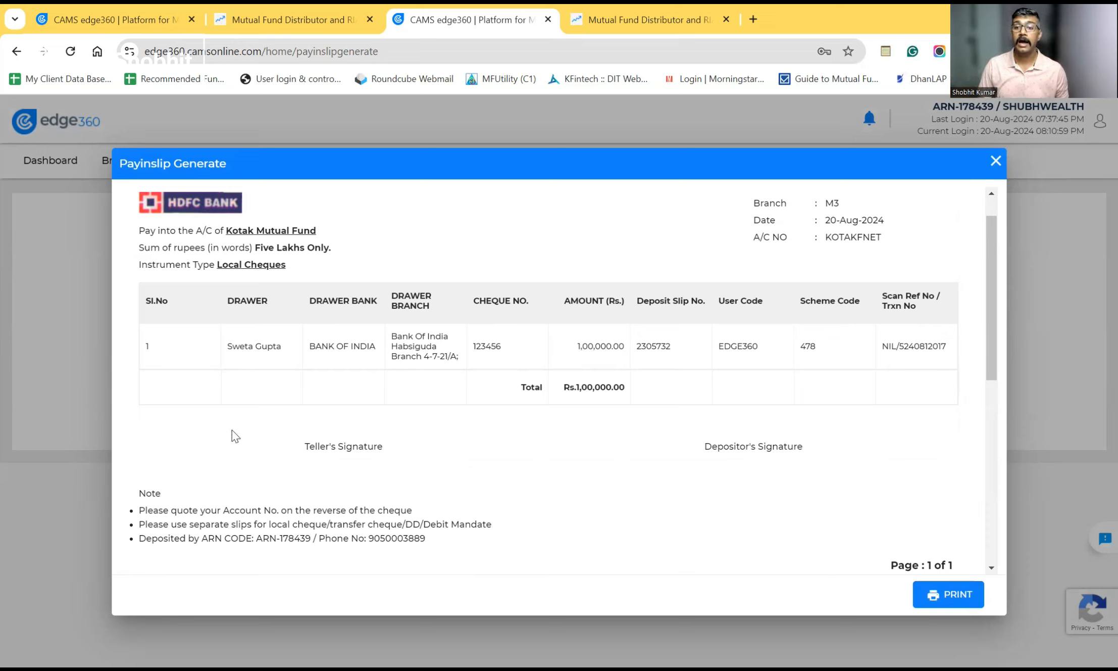
left_click_drag(986, 334, 1010, 416)
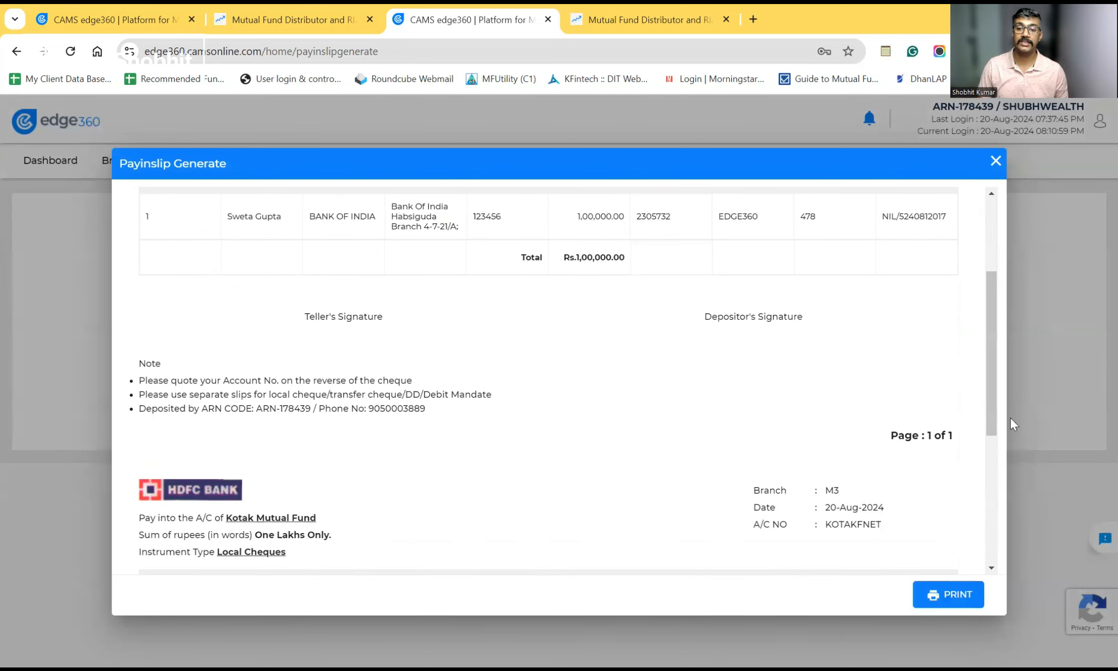
left_click(996, 161)
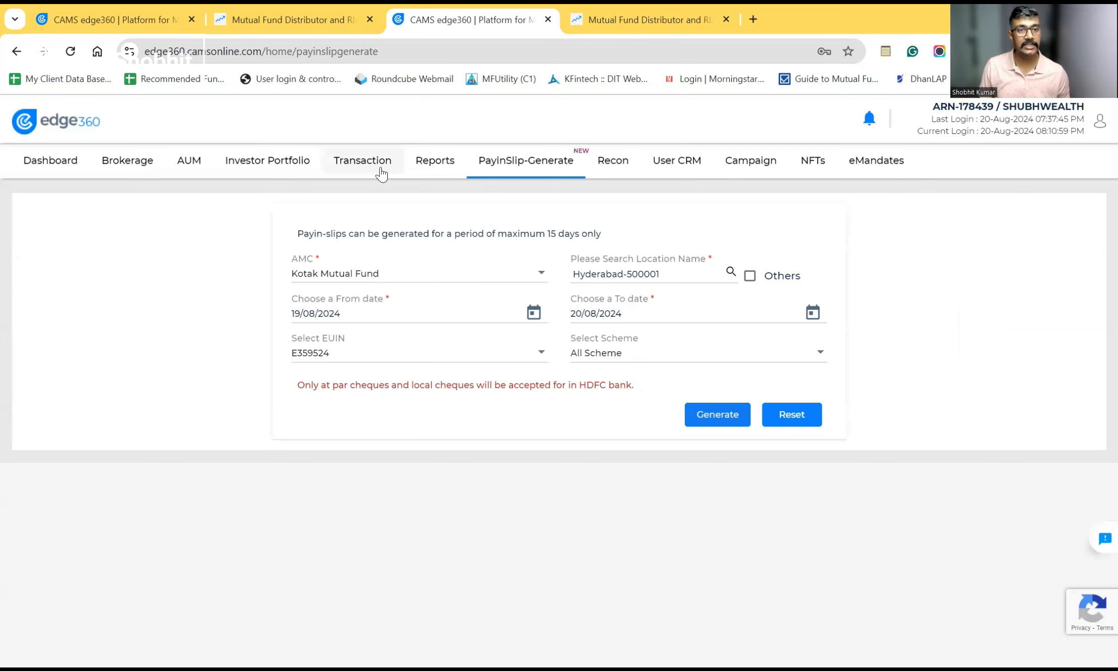
Step: Open the purchase transaction form and dismiss the notice on payment modes and their NAV implication
left_click(363, 161)
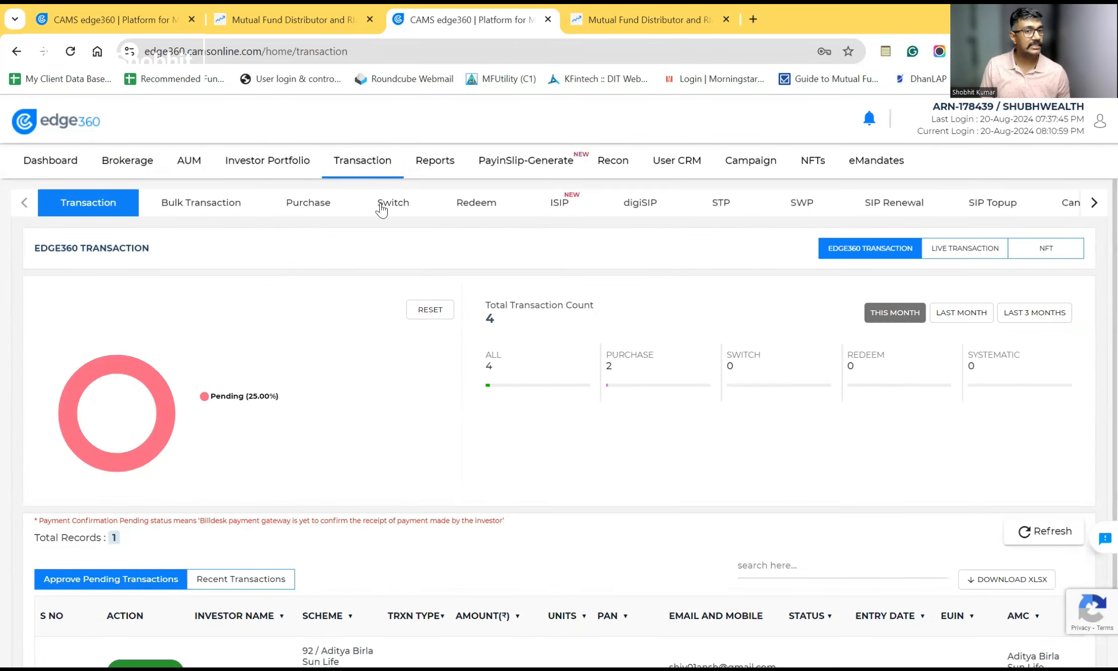
left_click(308, 207)
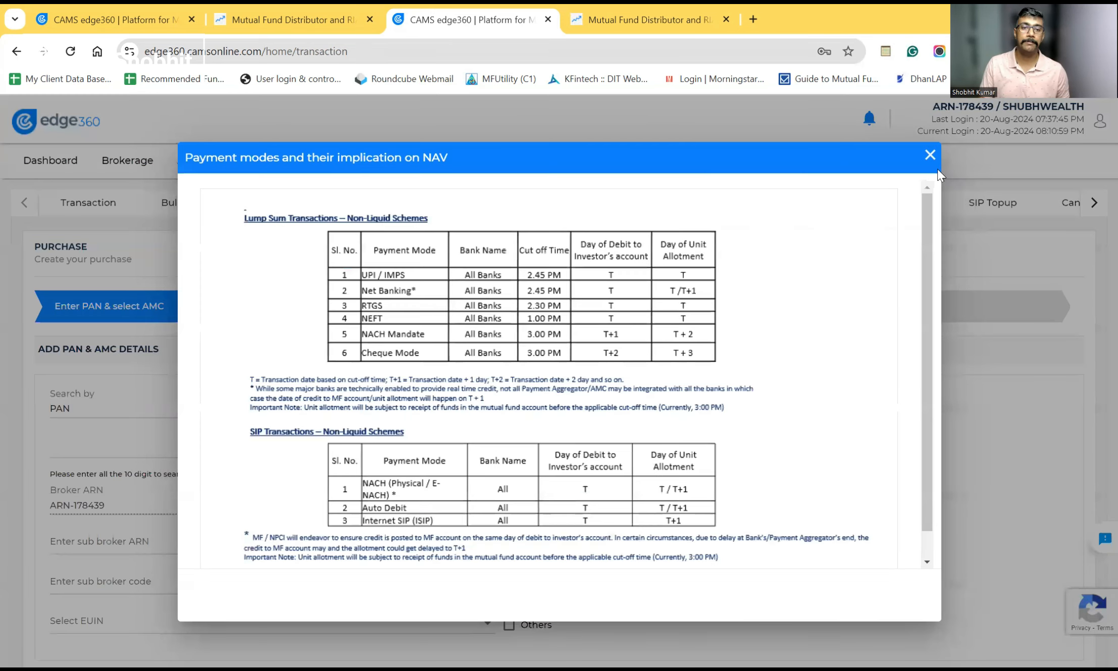
left_click(930, 156)
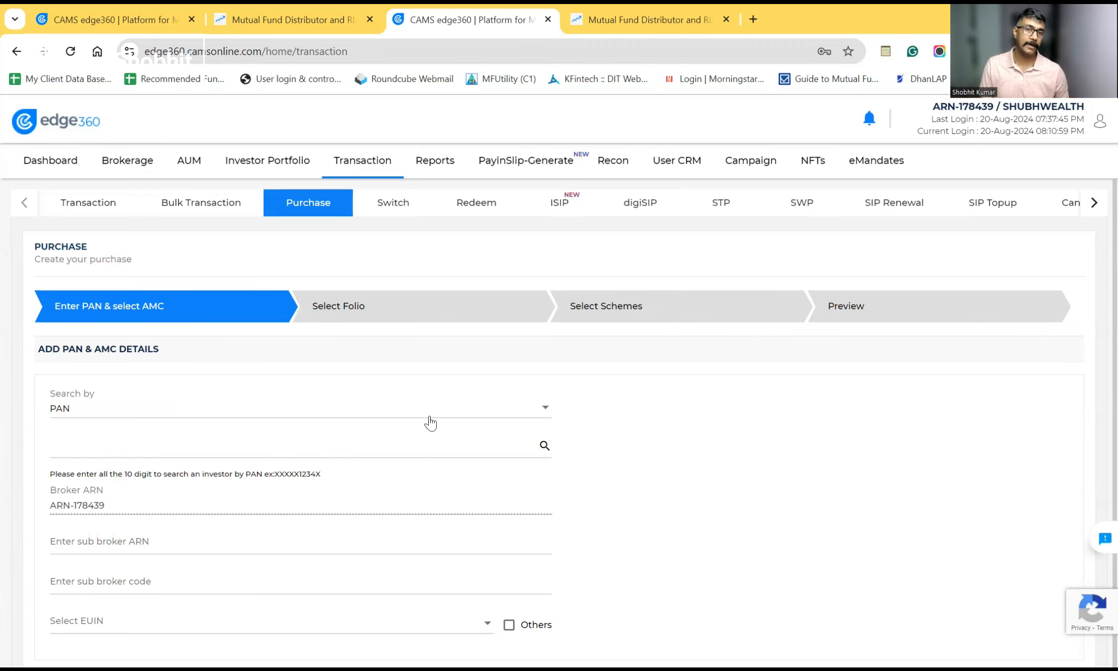
Step: Open the switch transaction, search by Investor Name for the client's first name and select the matching investor
left_click(389, 203)
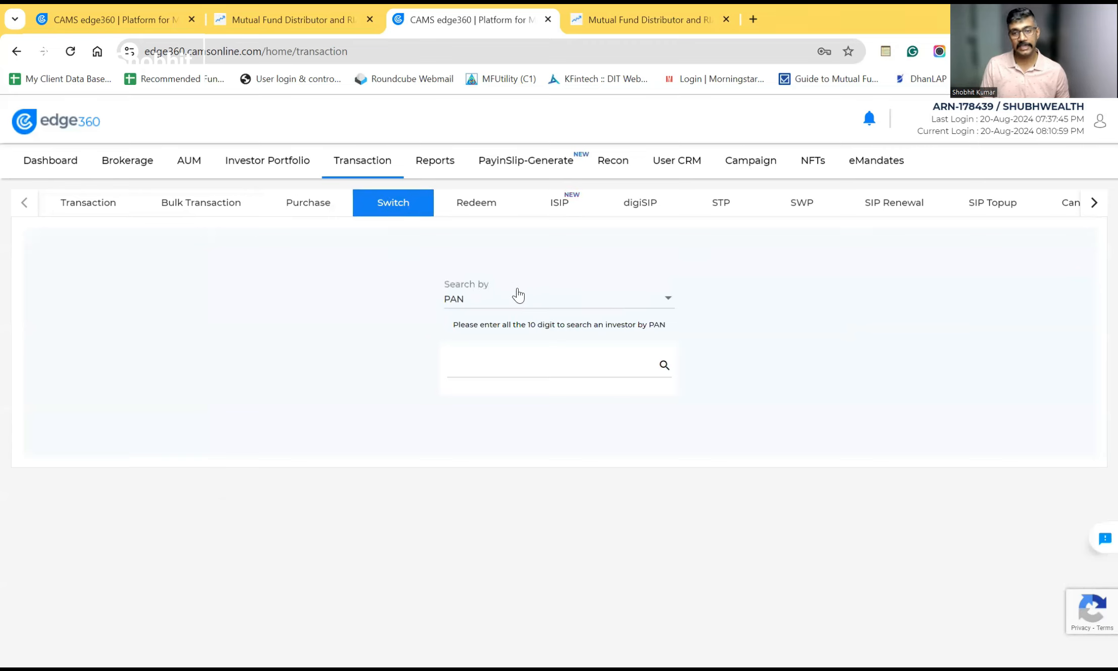
left_click(518, 295)
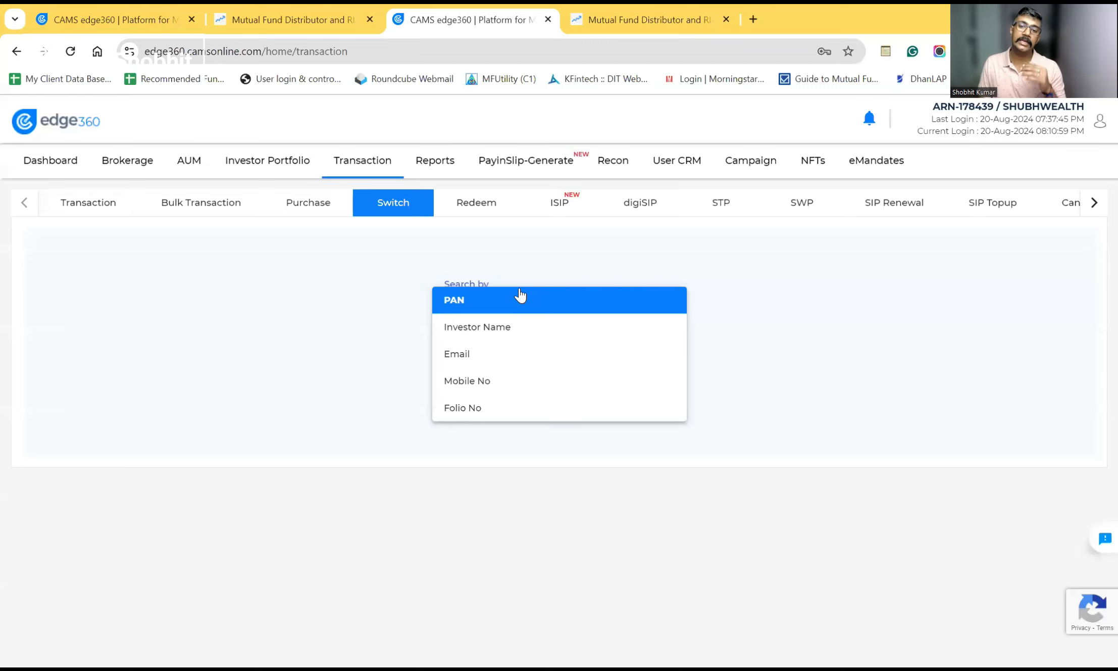
left_click(520, 328)
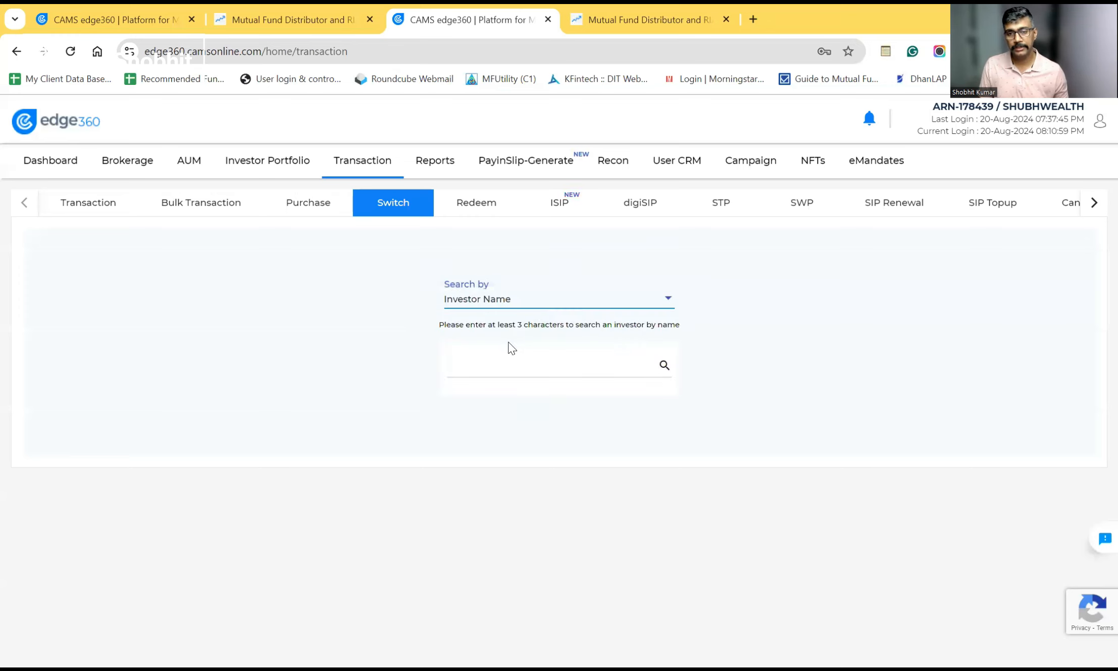
left_click(559, 371)
type("SWE")
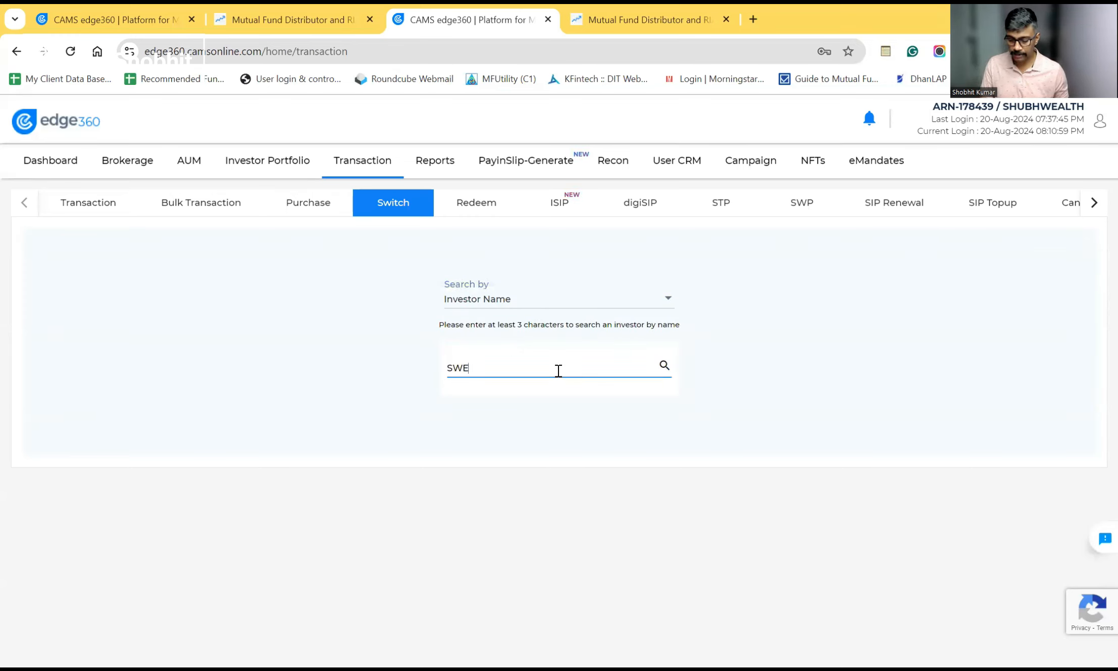
type("TA")
left_click(665, 365)
left_click(564, 396)
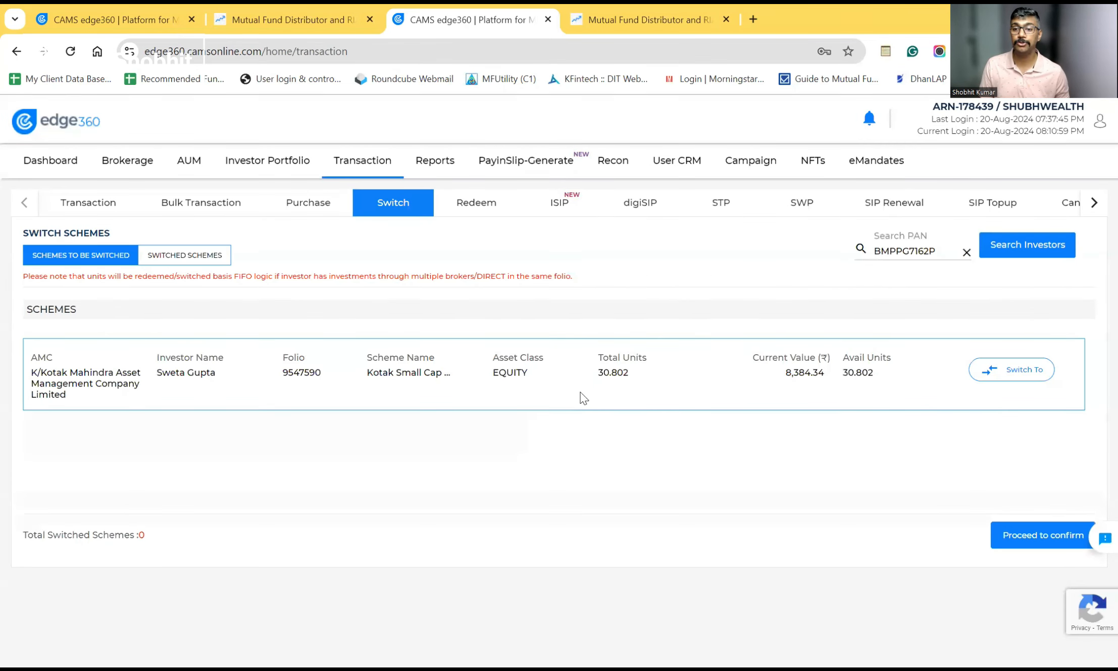
Step: Try to switch all available Kotak Small Cap units to Kotak Nifty Midcap 50 Index Fund Regular Plan - IDCW
left_click(1022, 374)
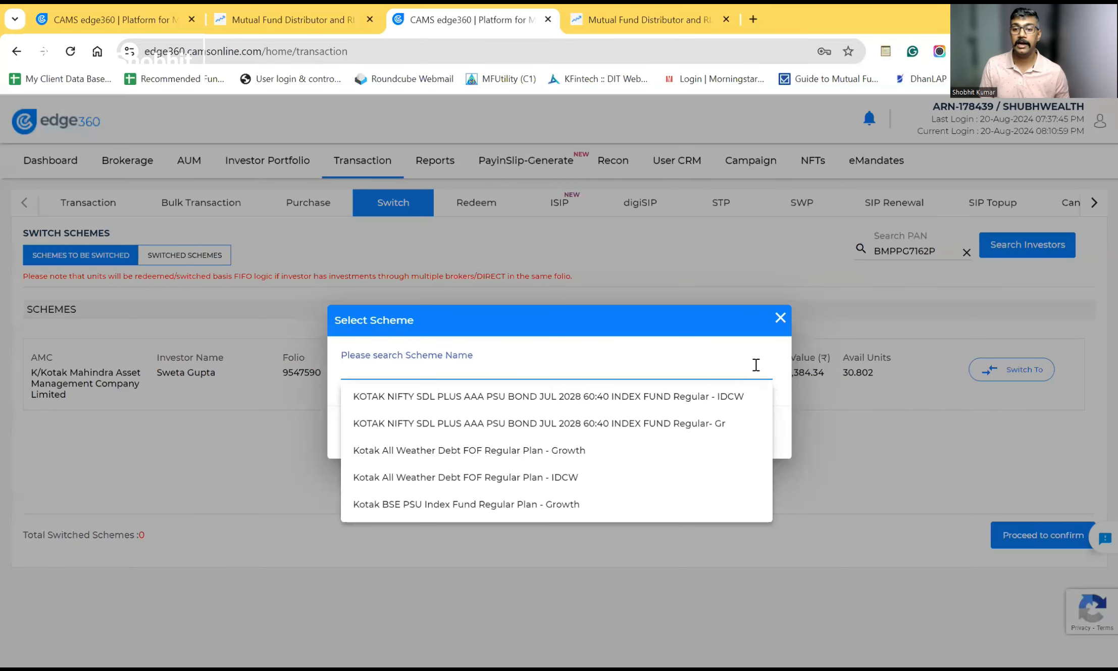
type("MID")
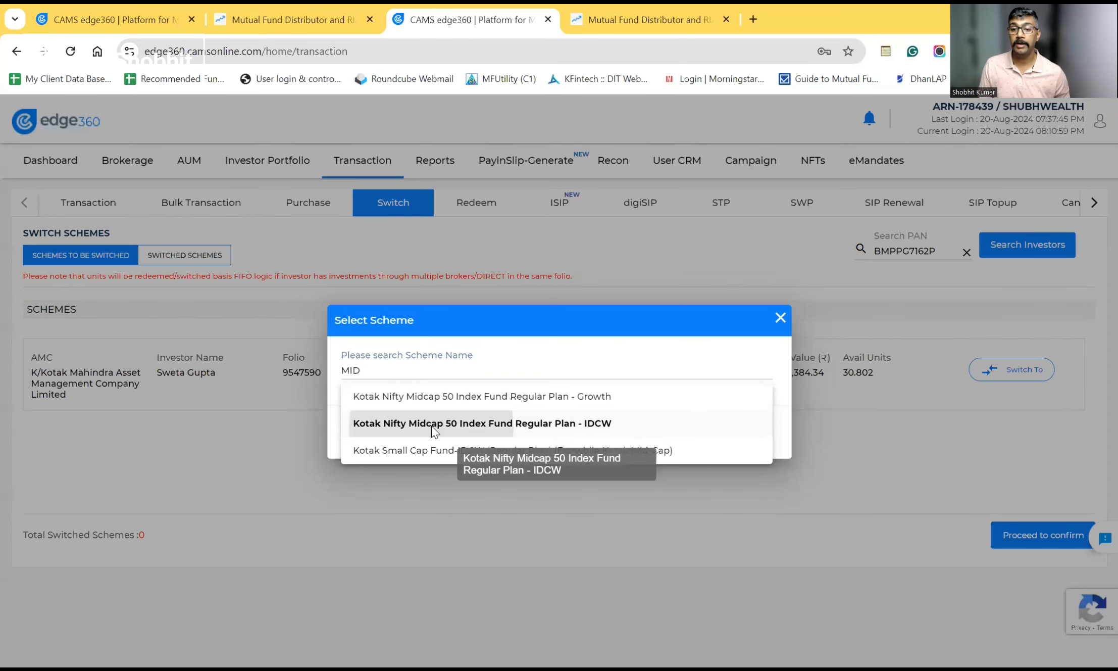
left_click(432, 425)
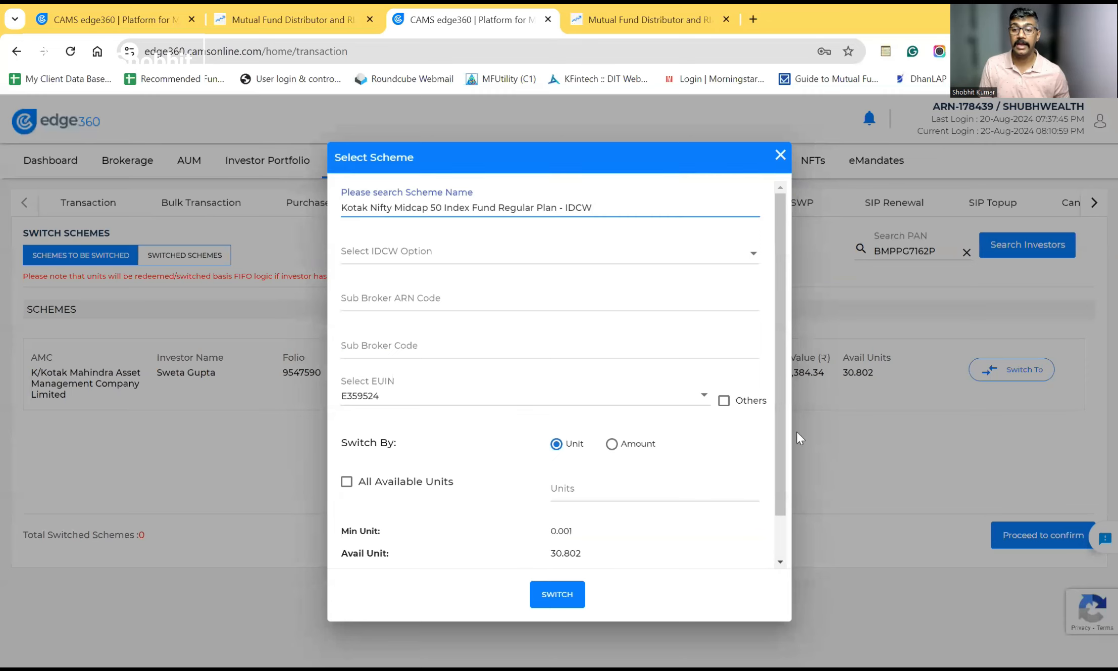
left_click_drag(778, 389, 774, 486)
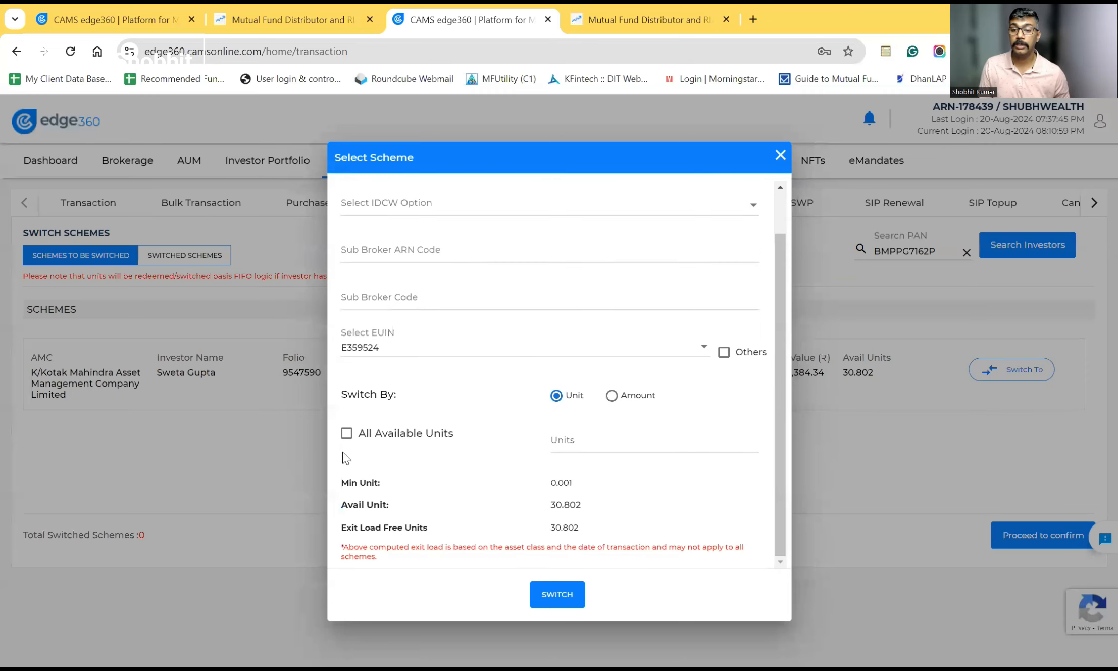
left_click(346, 435)
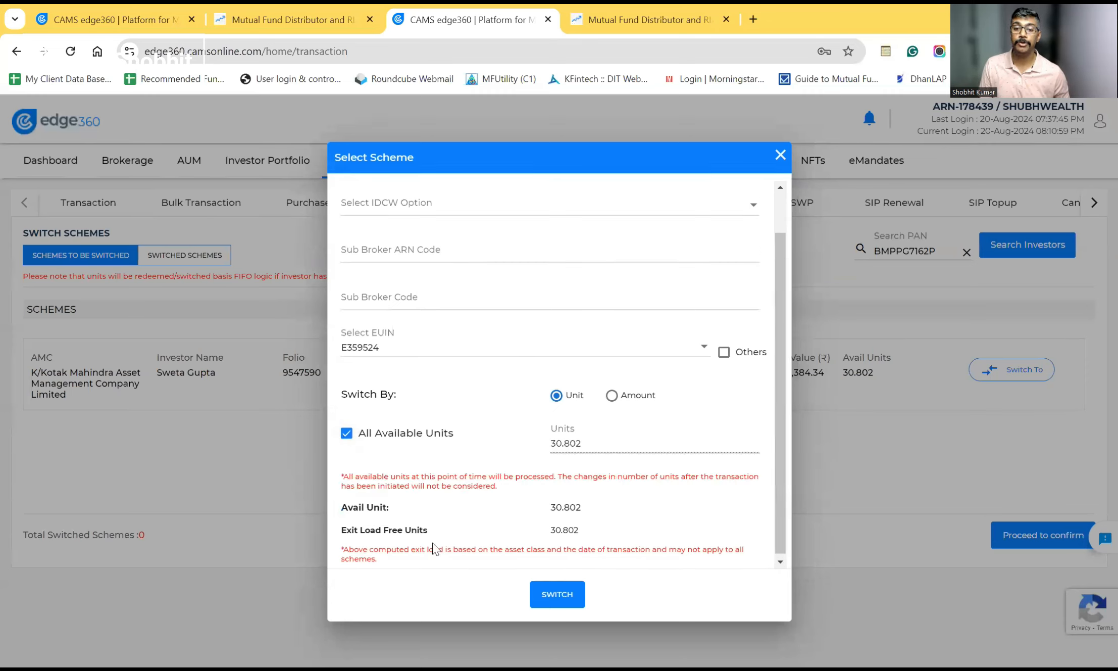
left_click(557, 595)
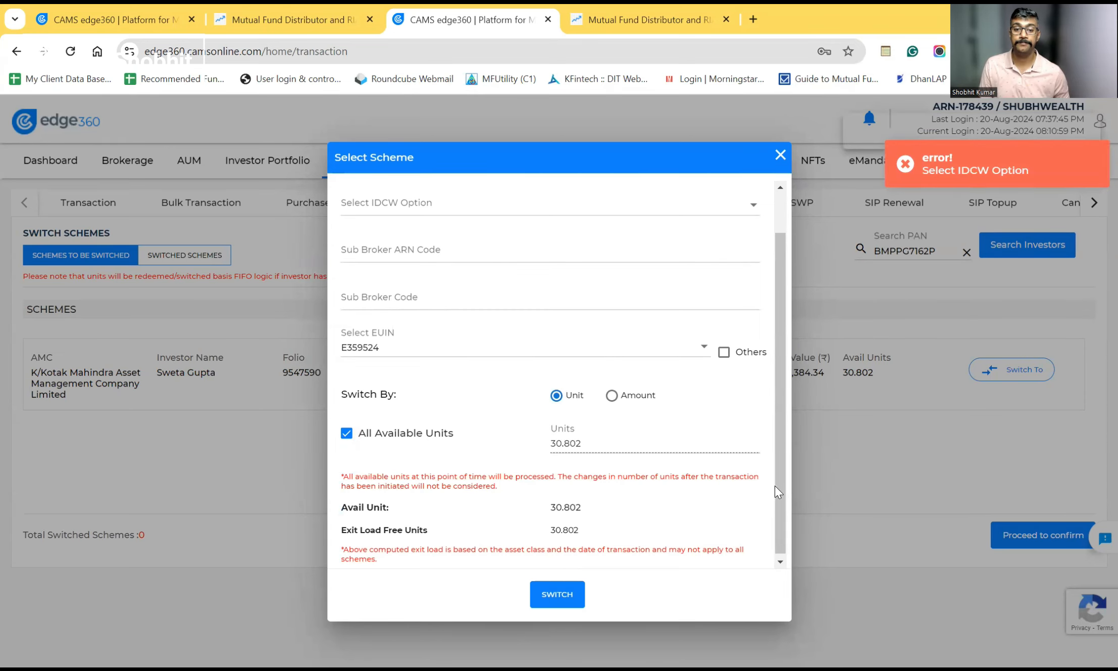
Step: Set the target scheme's IDCW option to Re-Invest and submit the switch
left_click_drag(775, 486, 782, 268)
left_click(574, 252)
left_click(384, 268)
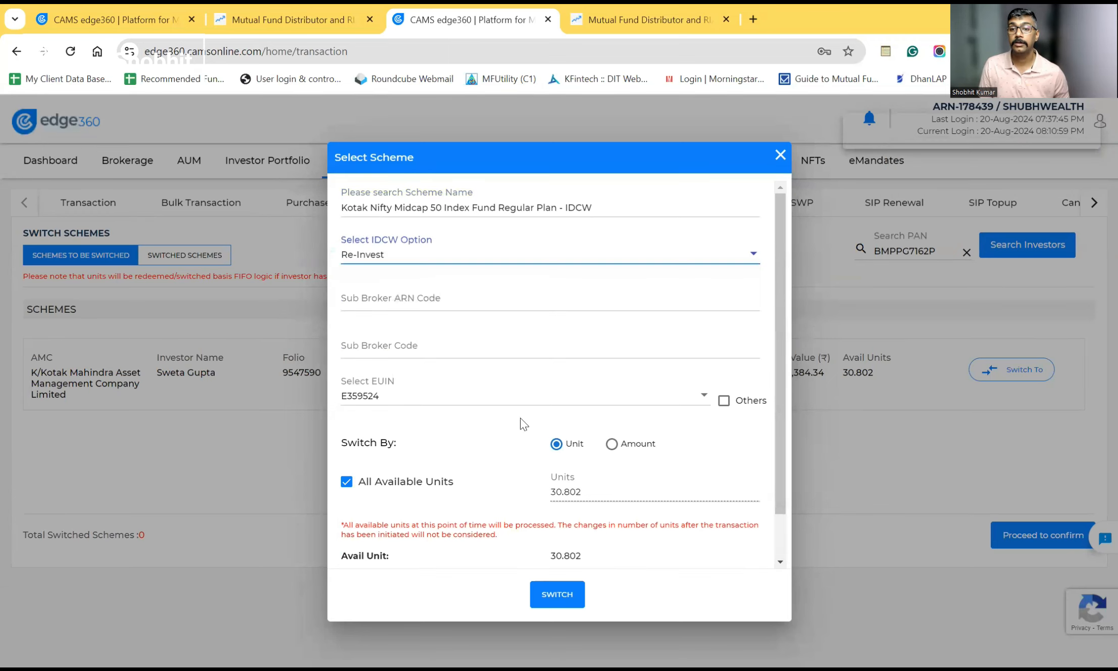
left_click(537, 598)
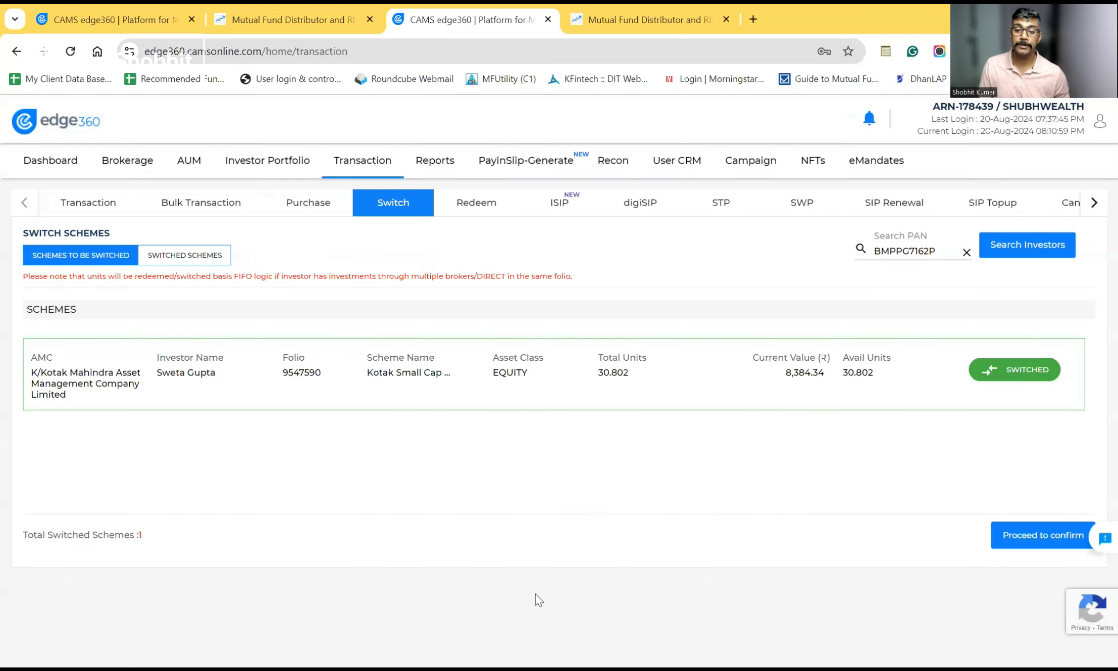
Step: Proceed to the switch preview and choose a value for its last unfilled selection
left_click(1055, 539)
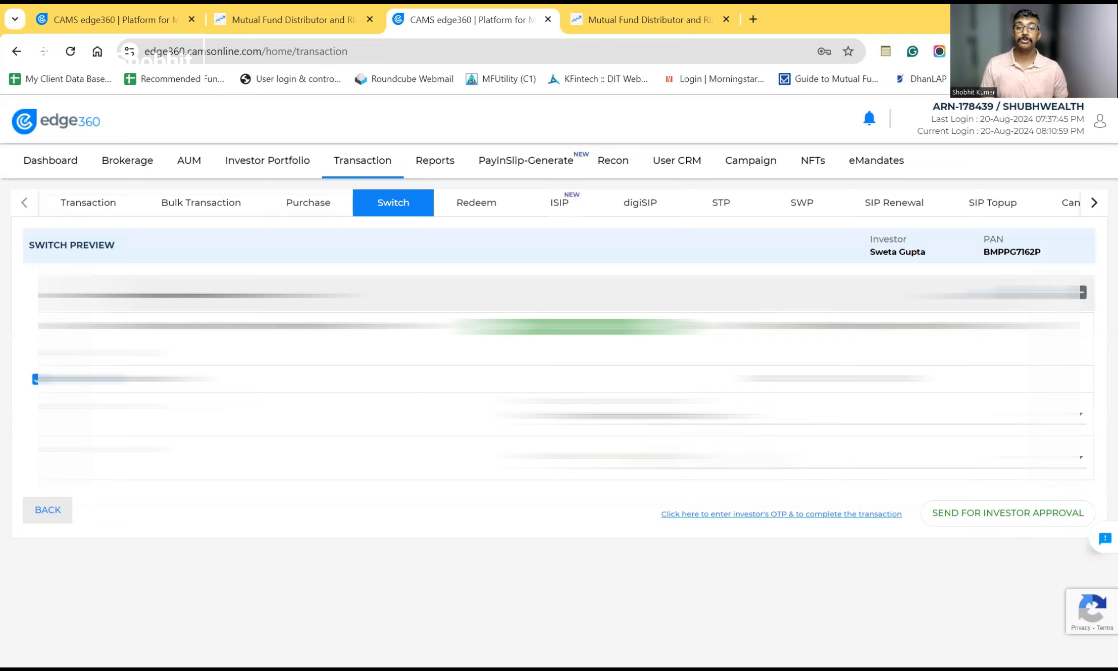
left_click(692, 462)
left_click(626, 460)
left_click(588, 530)
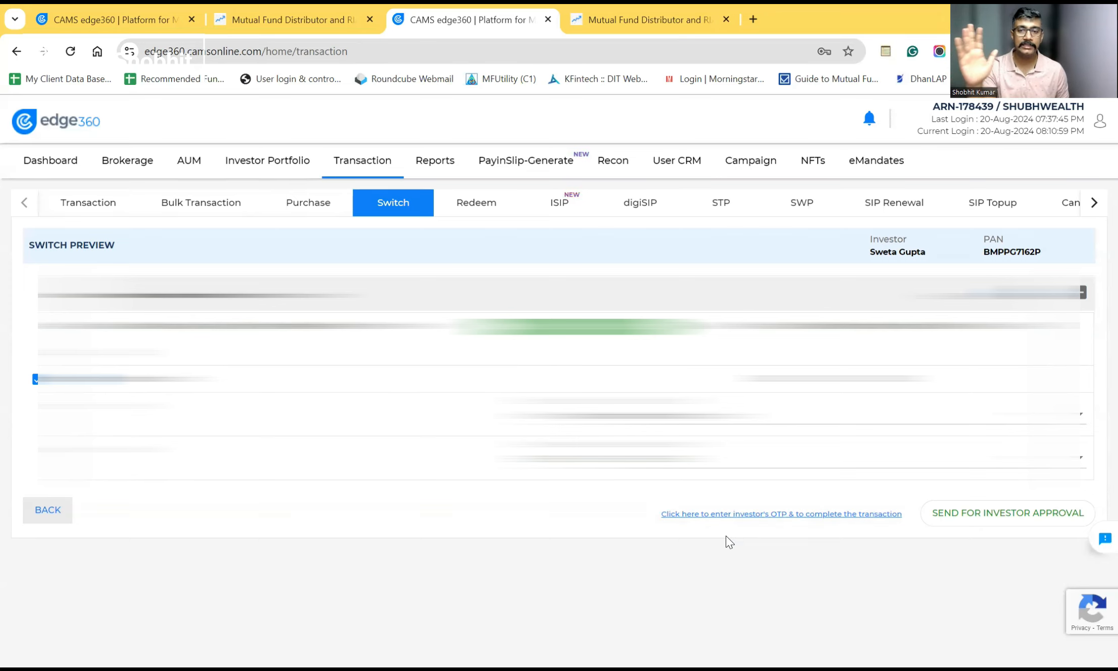
Step: Open the redeem transaction, search by Investor Name for the client's first name and select the matching investor
left_click(480, 205)
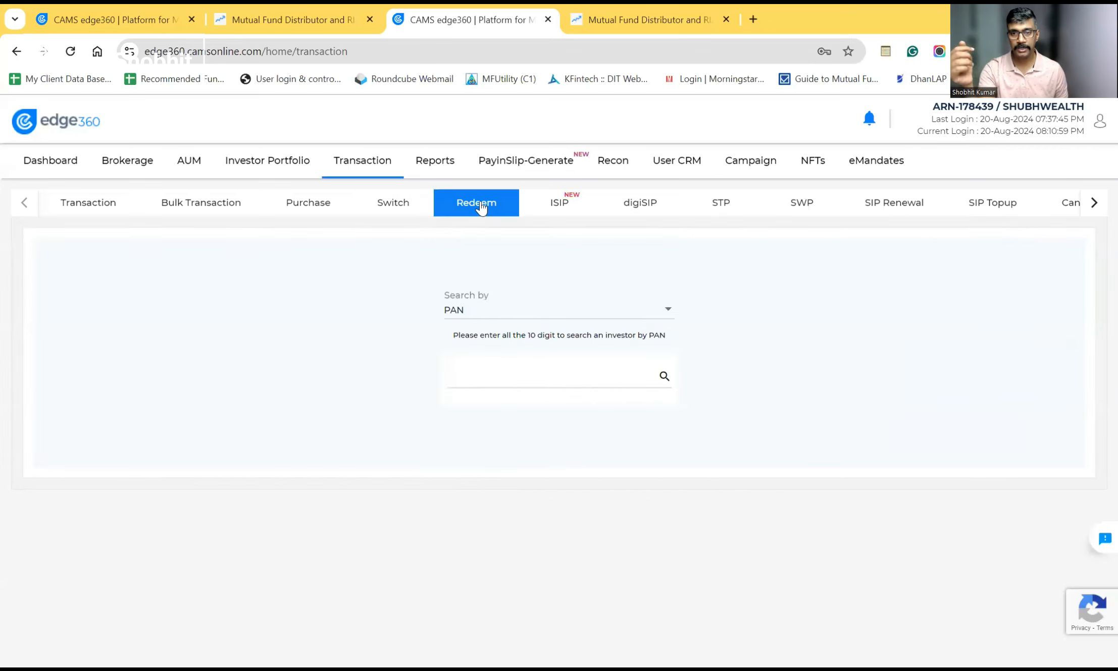
left_click(579, 313)
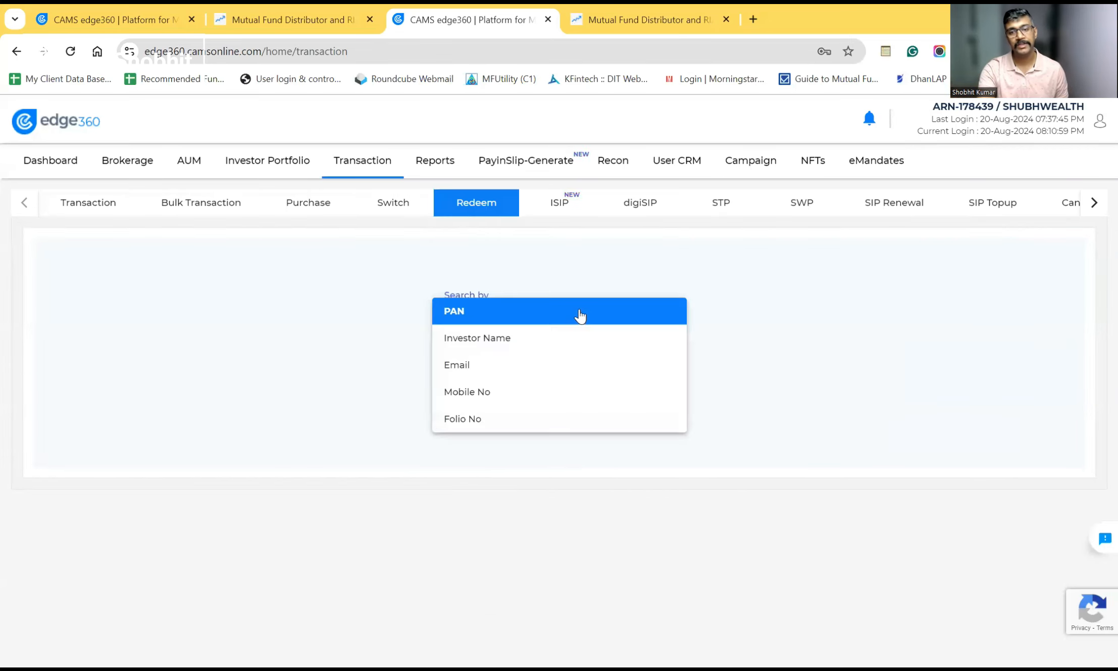
left_click(549, 343)
left_click(547, 387)
type("SWETA")
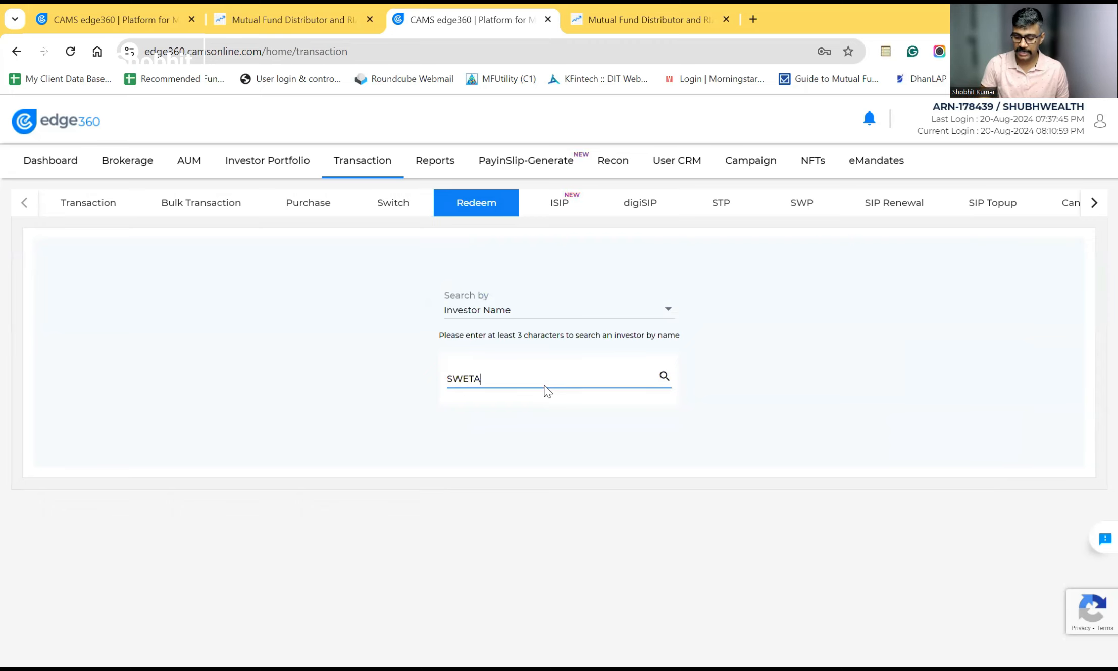
left_click(664, 376)
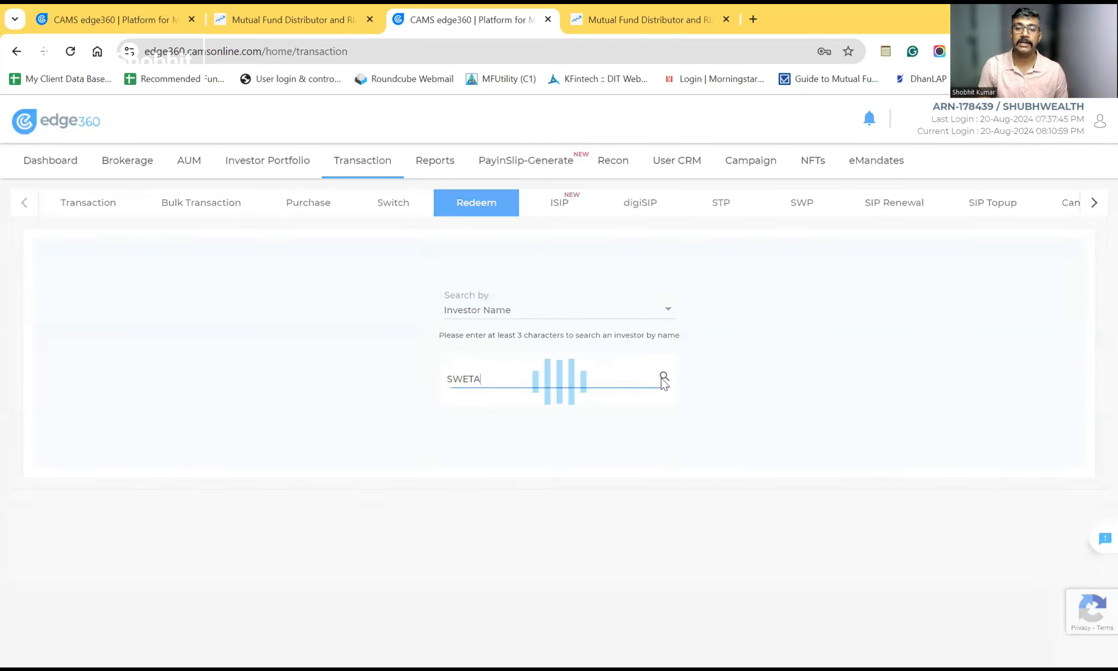
left_click(536, 408)
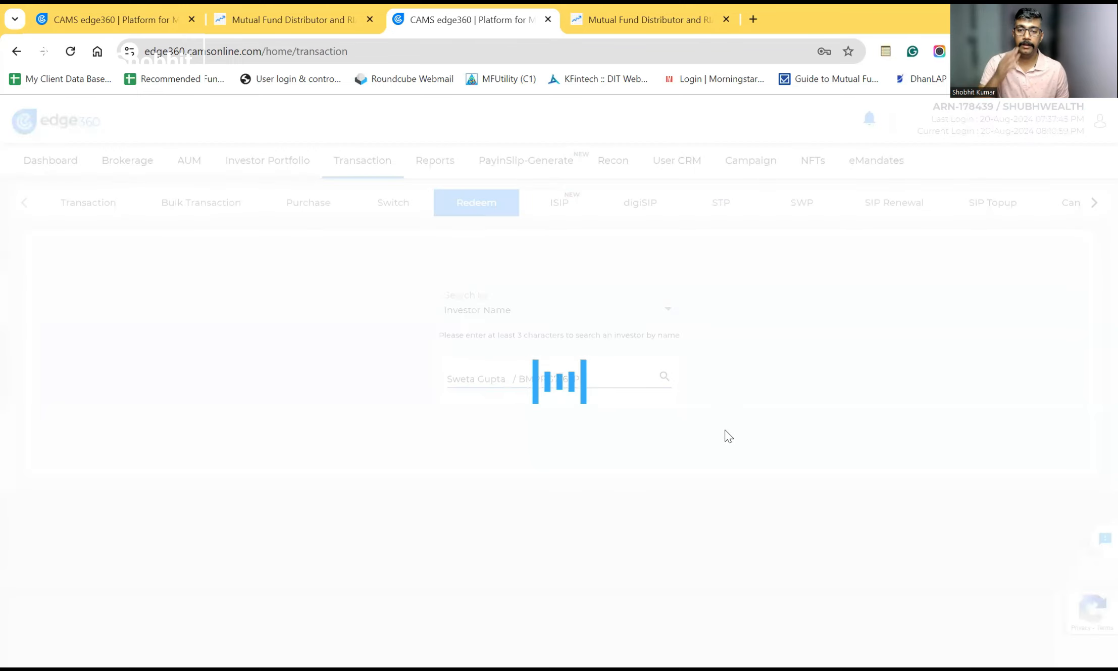
Step: Mark all available units of the investor's Kotak Small Cap Fund - Growth holding for redemption
left_click(1025, 388)
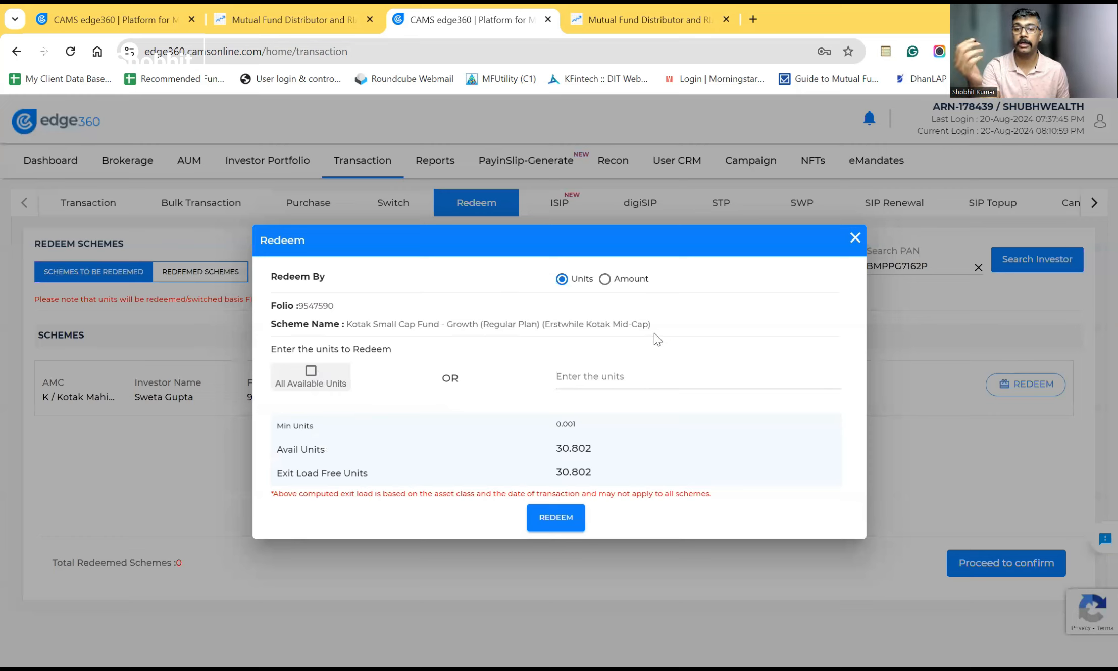
left_click(561, 523)
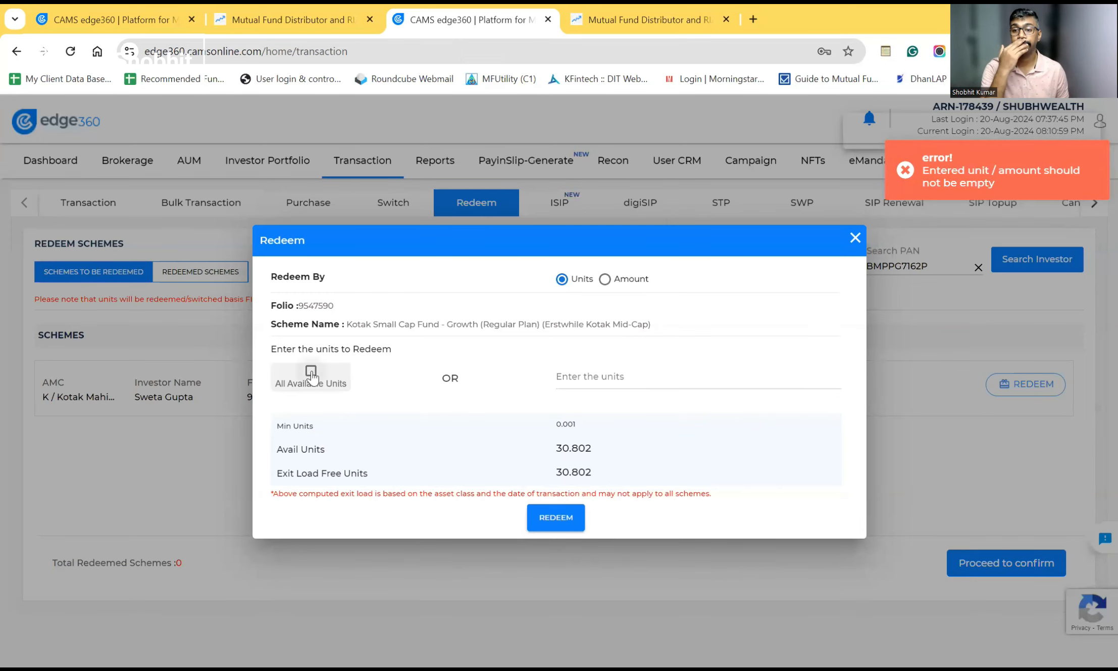
left_click(310, 372)
left_click(555, 517)
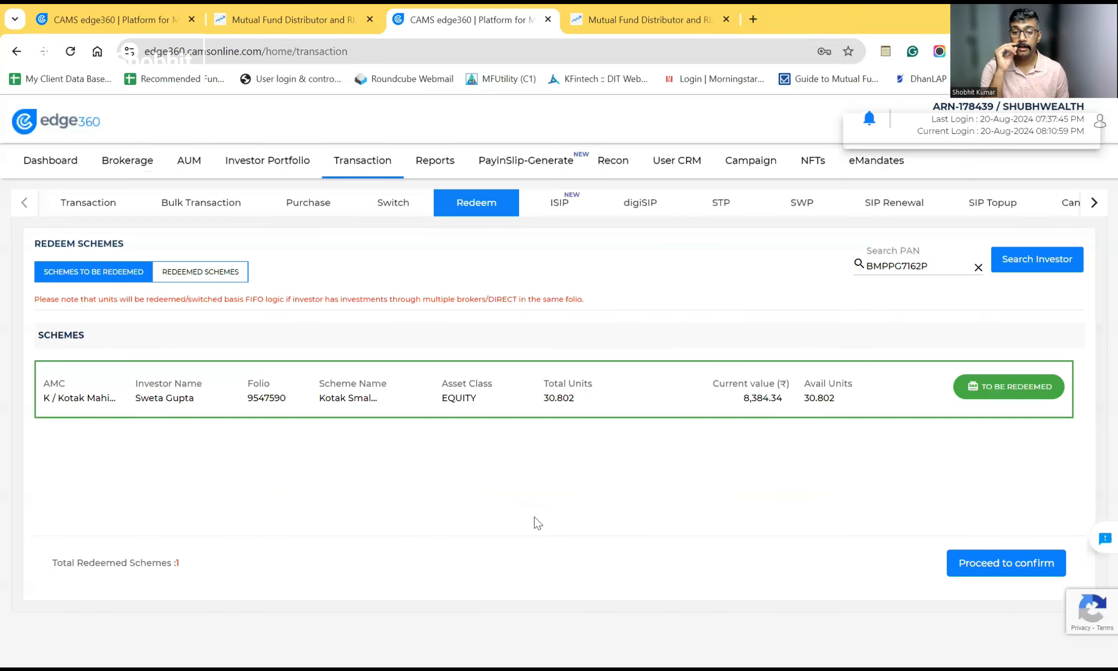
Step: Proceed to the confirmation of the Kotak Small Cap Fund redemption
left_click(978, 570)
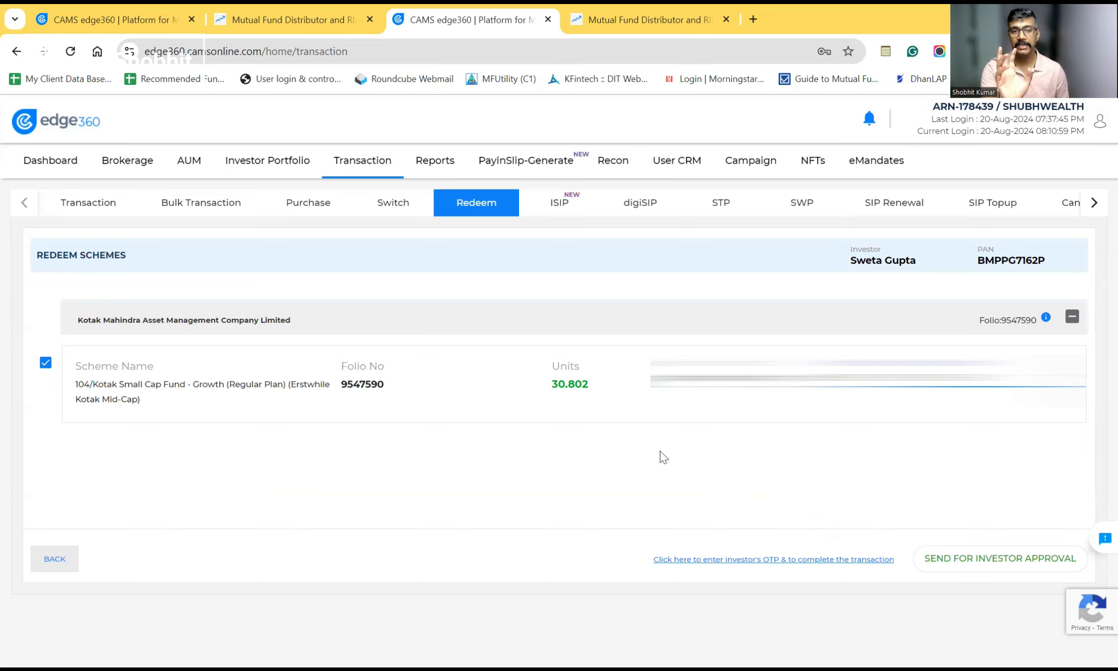
Step: Start an ISIP transaction, dismiss the payment modes notice, search by Investor Name for the client's first name and select the matching investor
left_click(567, 203)
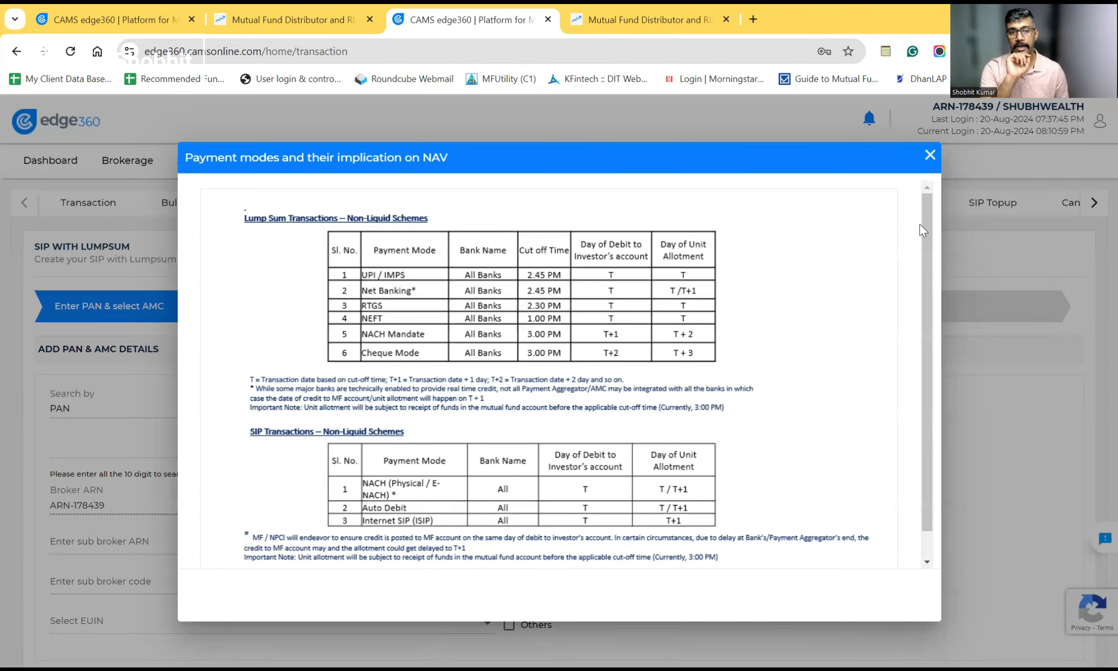
left_click(931, 156)
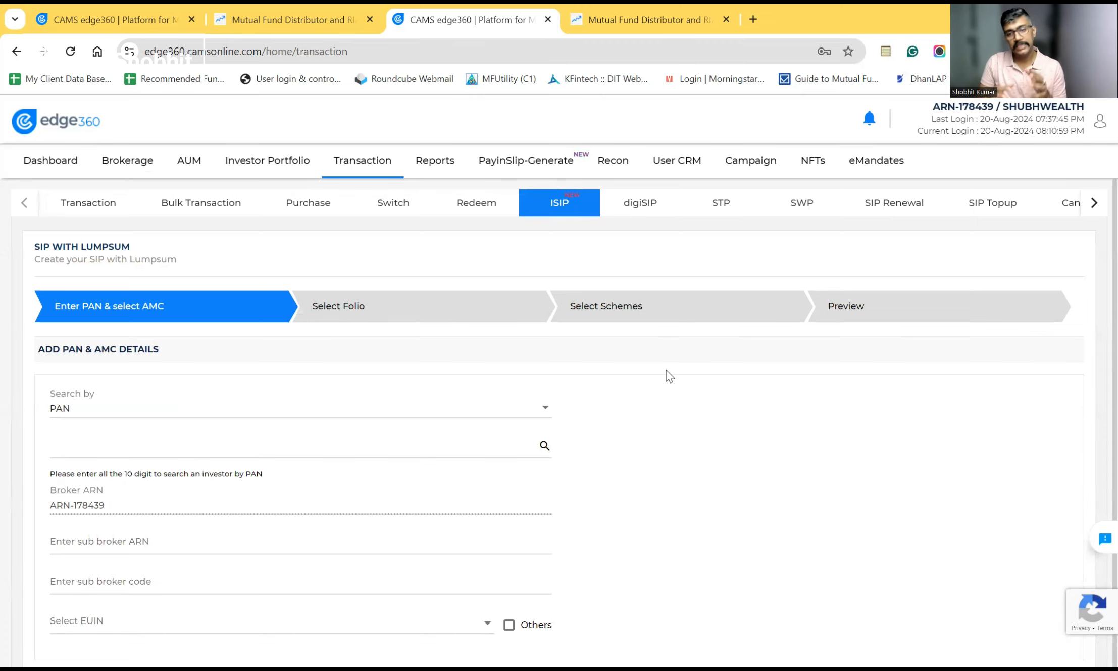
scroll(1095, 242, "down", 1)
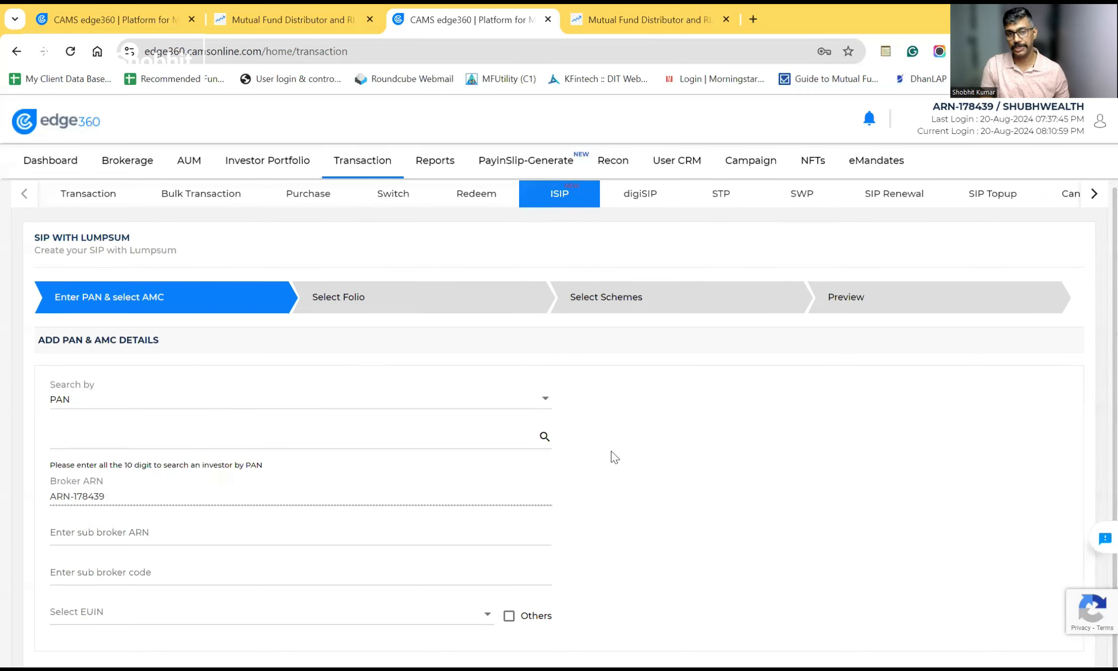
left_click(440, 396)
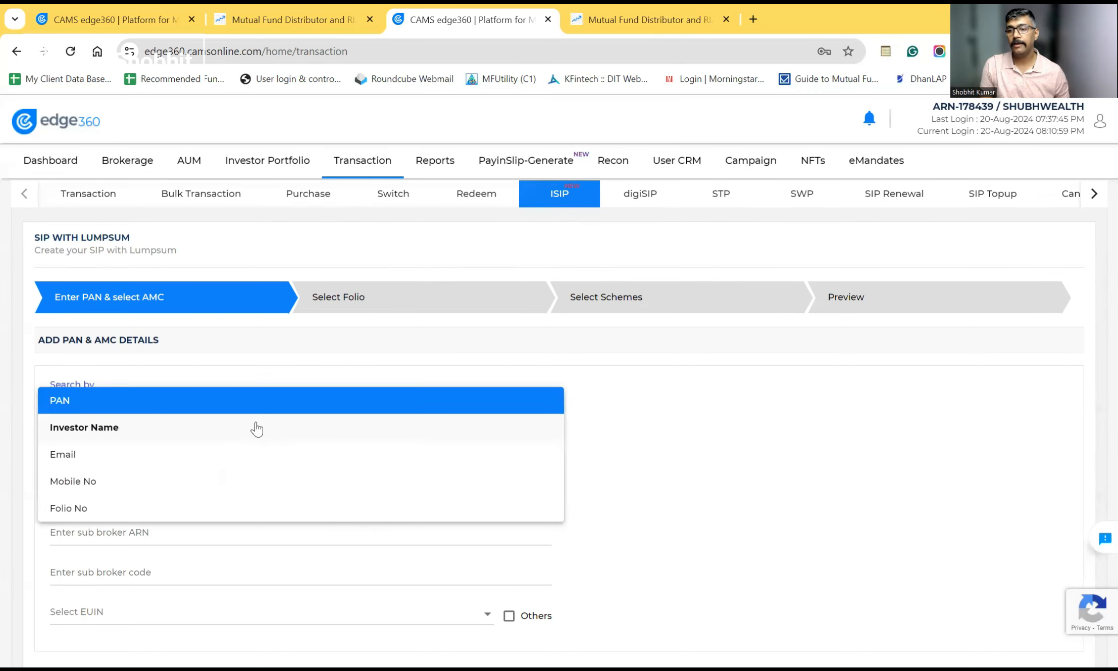
left_click(253, 427)
left_click(265, 448)
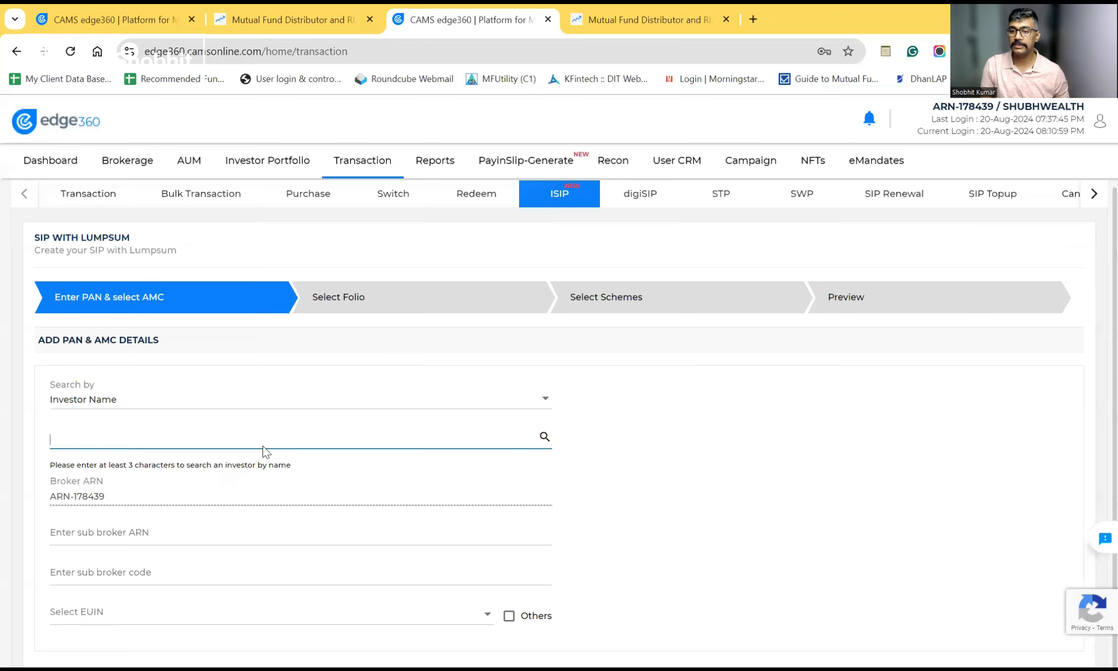
type("SWETA")
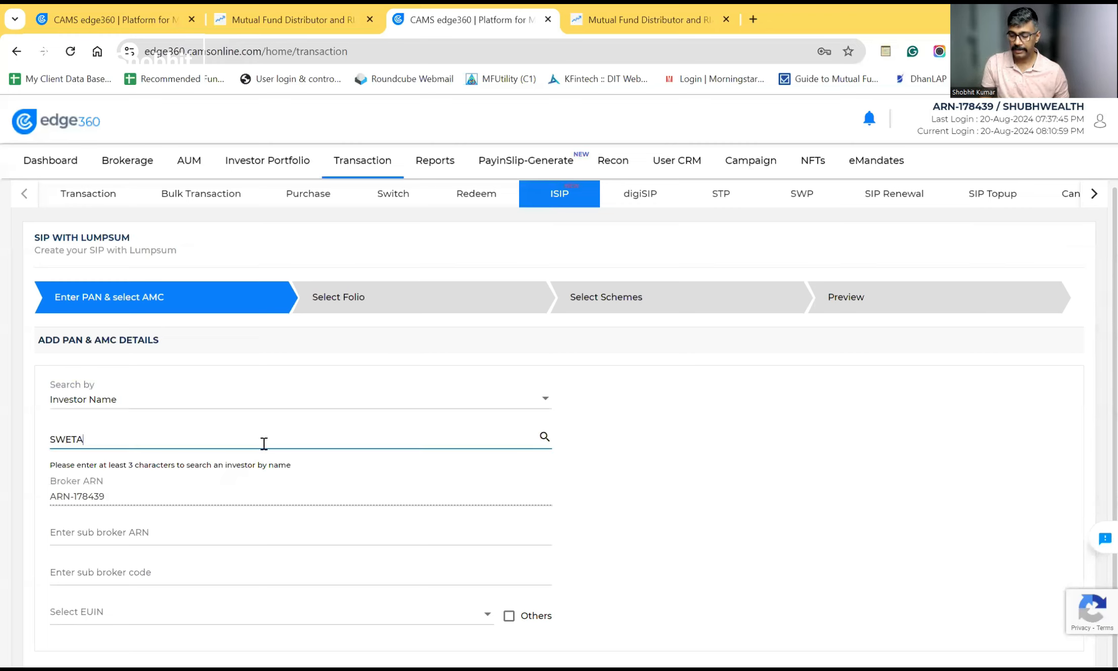
left_click(544, 437)
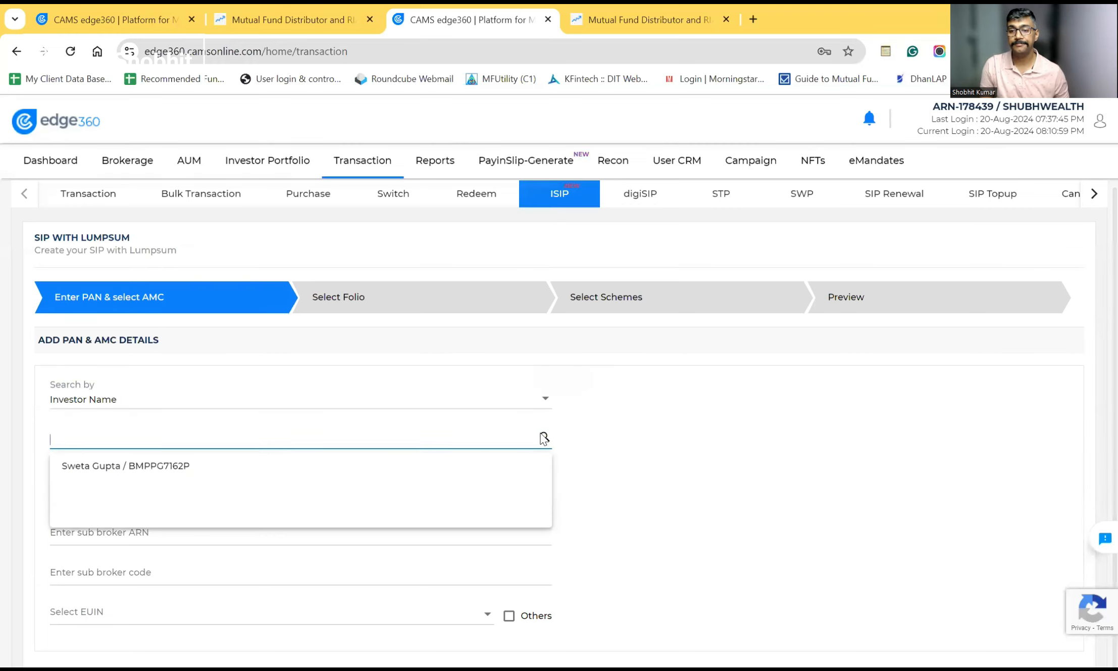
left_click(297, 464)
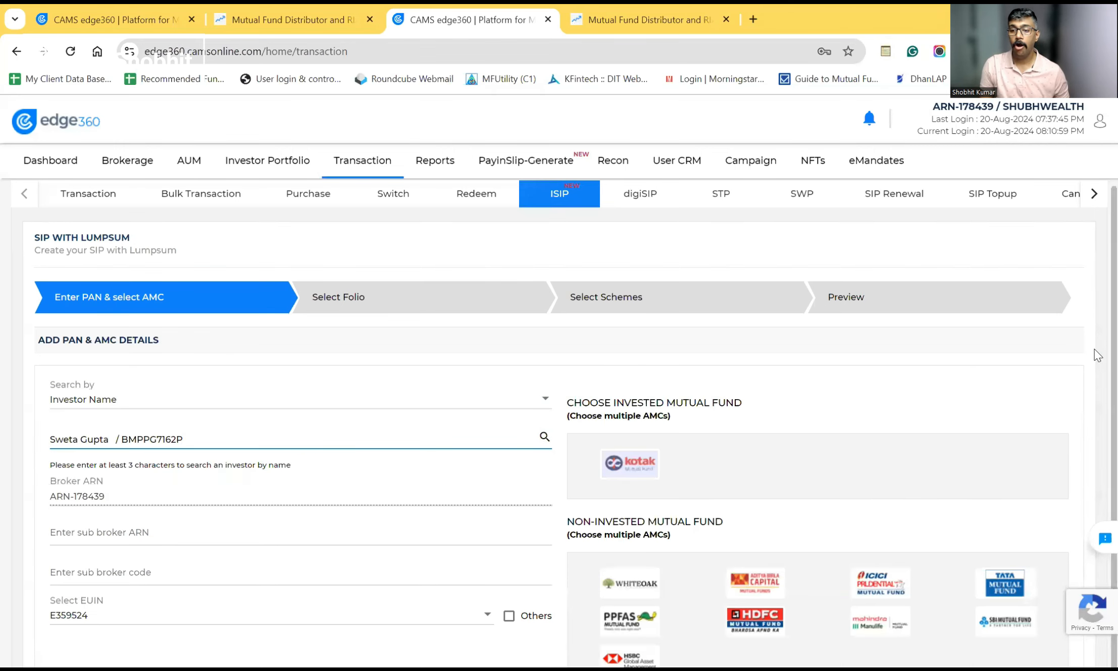
Step: Choose Kotak as the invested mutual fund and continue with the recommended existing folio to scheme selection
scroll(1095, 367, "down", 1)
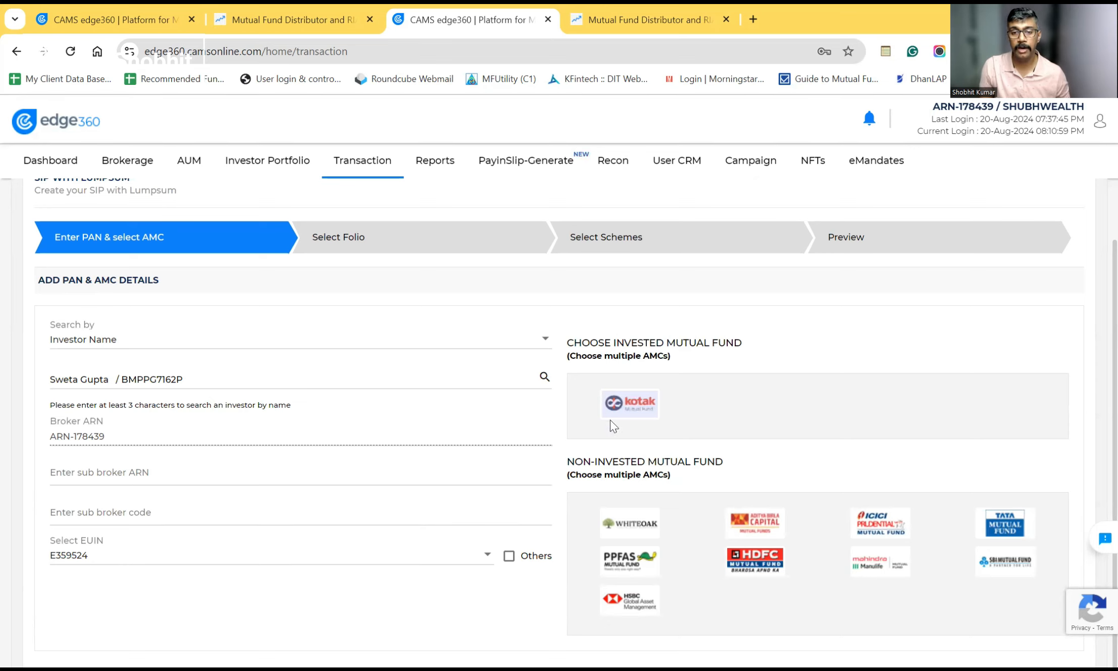
left_click(629, 411)
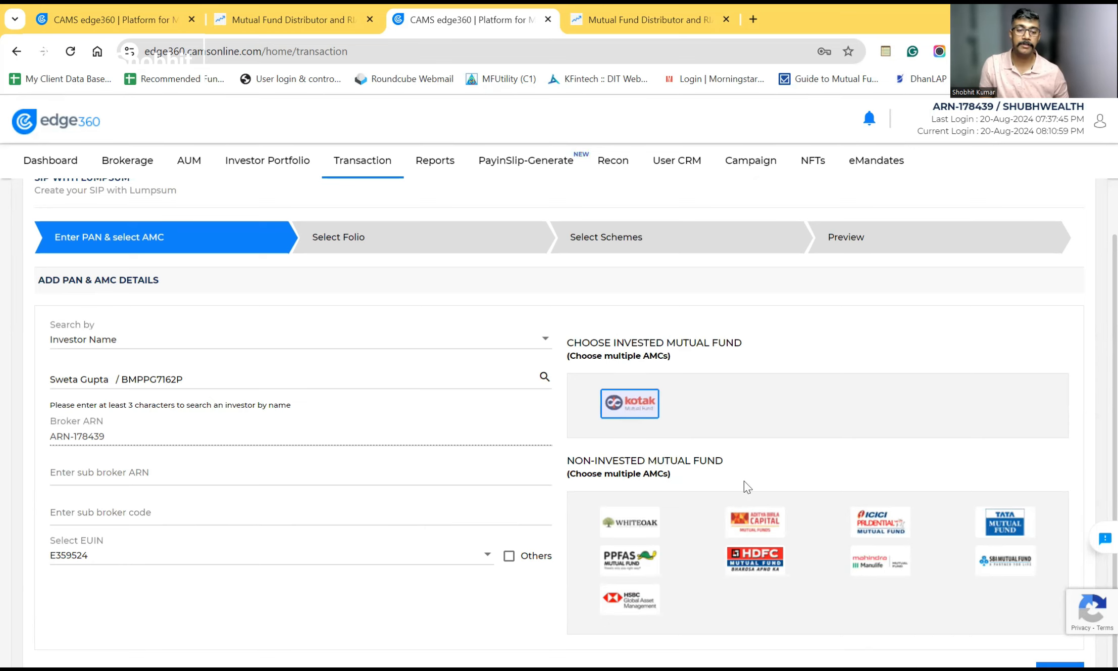
scroll(1094, 377, "down", 1)
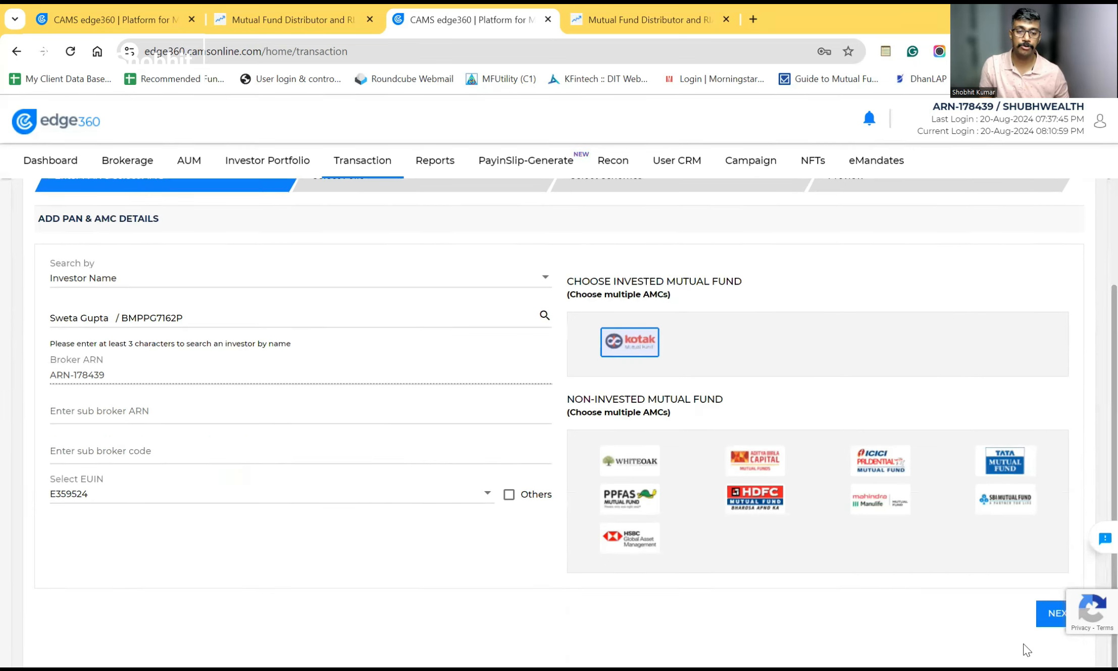
left_click(1049, 620)
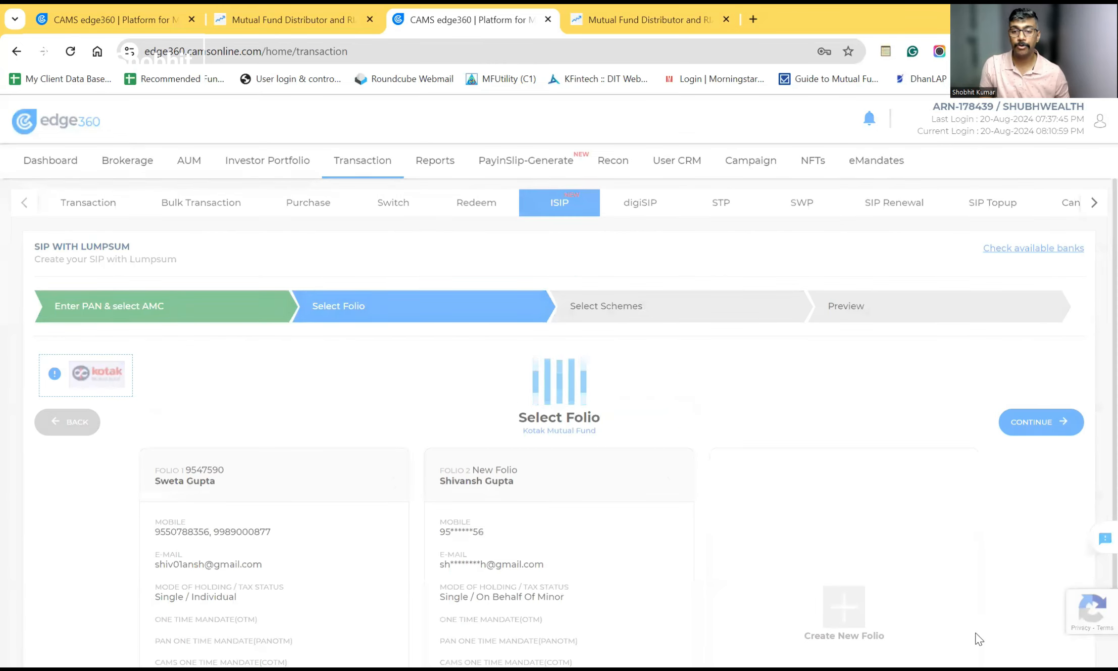
scroll(1095, 461, "down", 4)
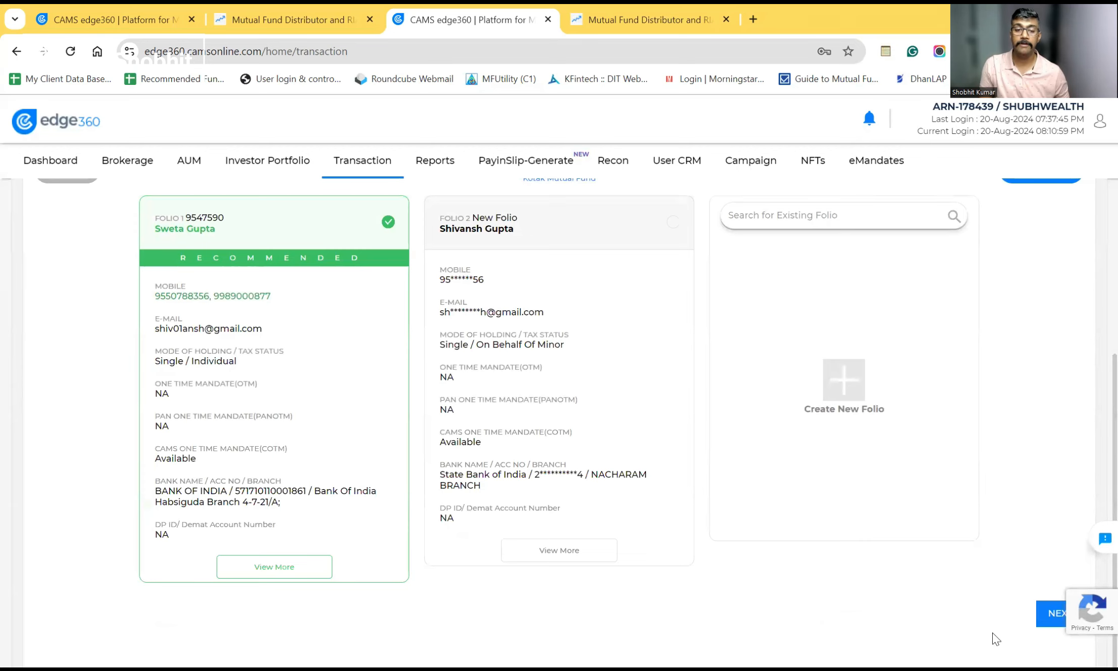
left_click(1055, 614)
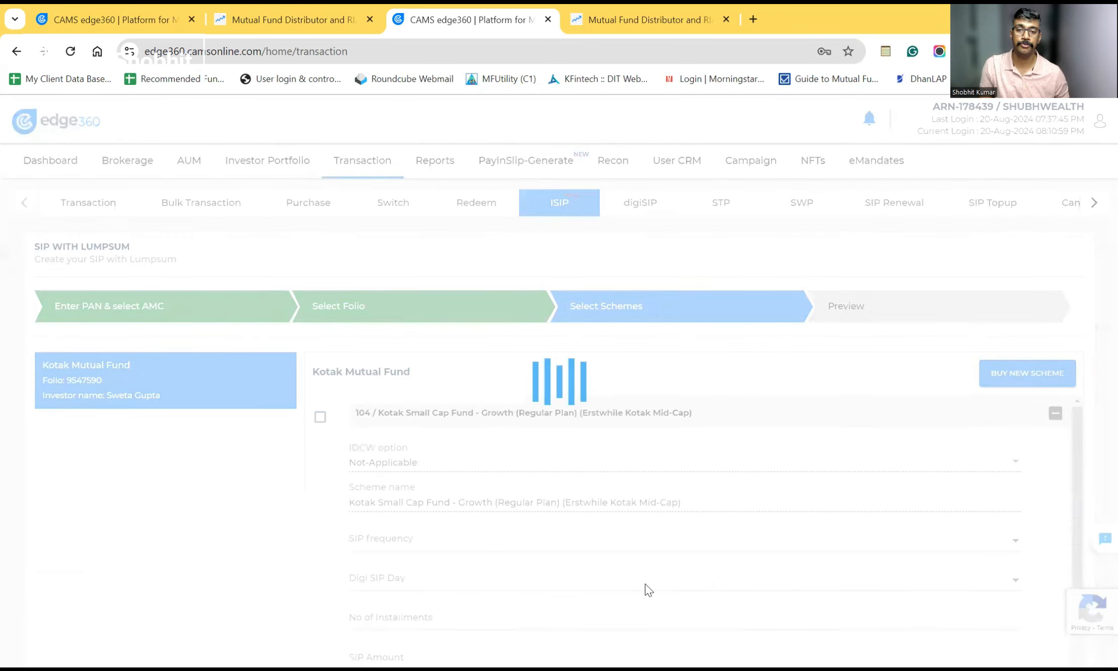
Step: Set the Kotak Small Cap Fund - Growth SIP frequency to Once in a Month and the Digi SIP Day to 05
scroll(1097, 375, "down", 3)
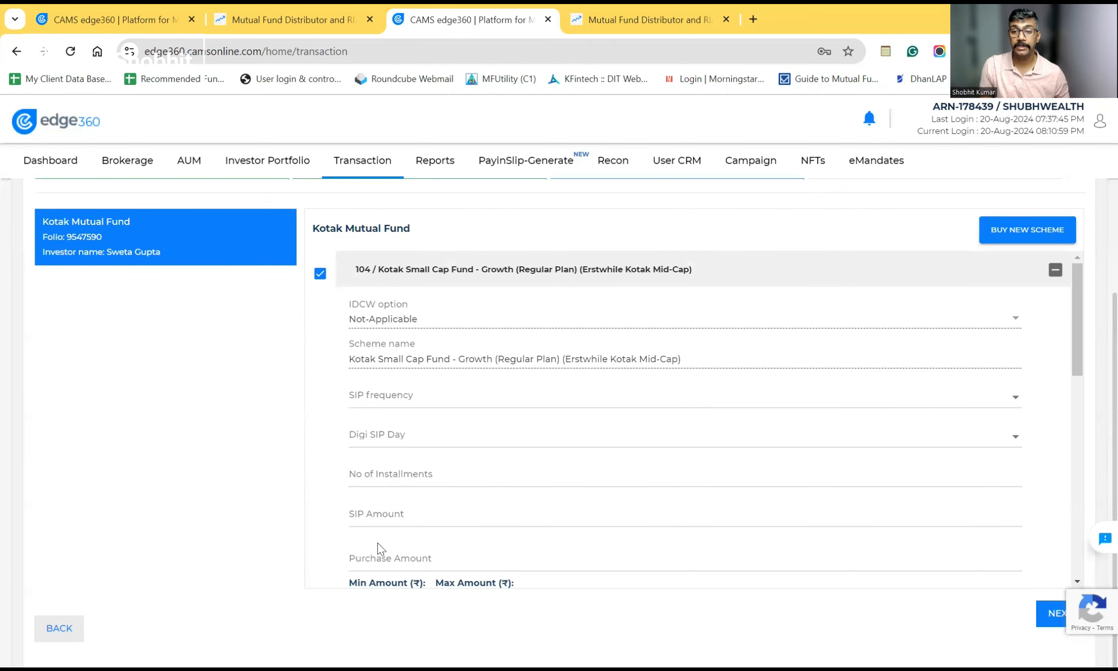
left_click_drag(1077, 309, 1086, 459)
left_click_drag(1082, 417, 1070, 269)
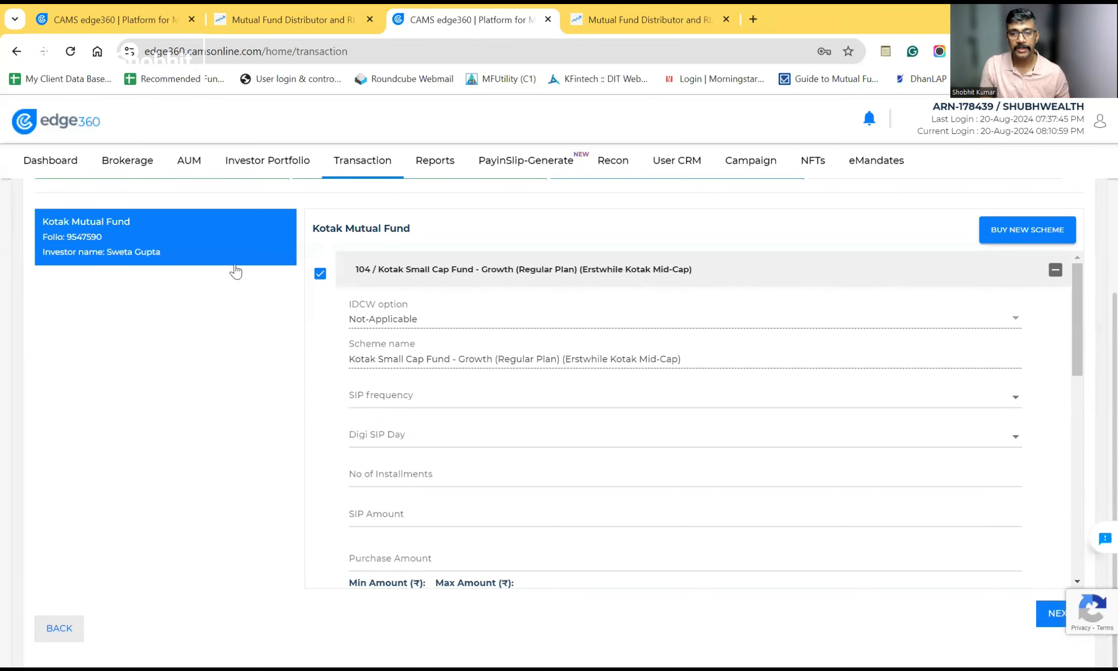
mouse_move(1081, 319)
left_mouse_down()
mouse_move(1078, 349)
mouse_move(1077, 298)
left_mouse_up()
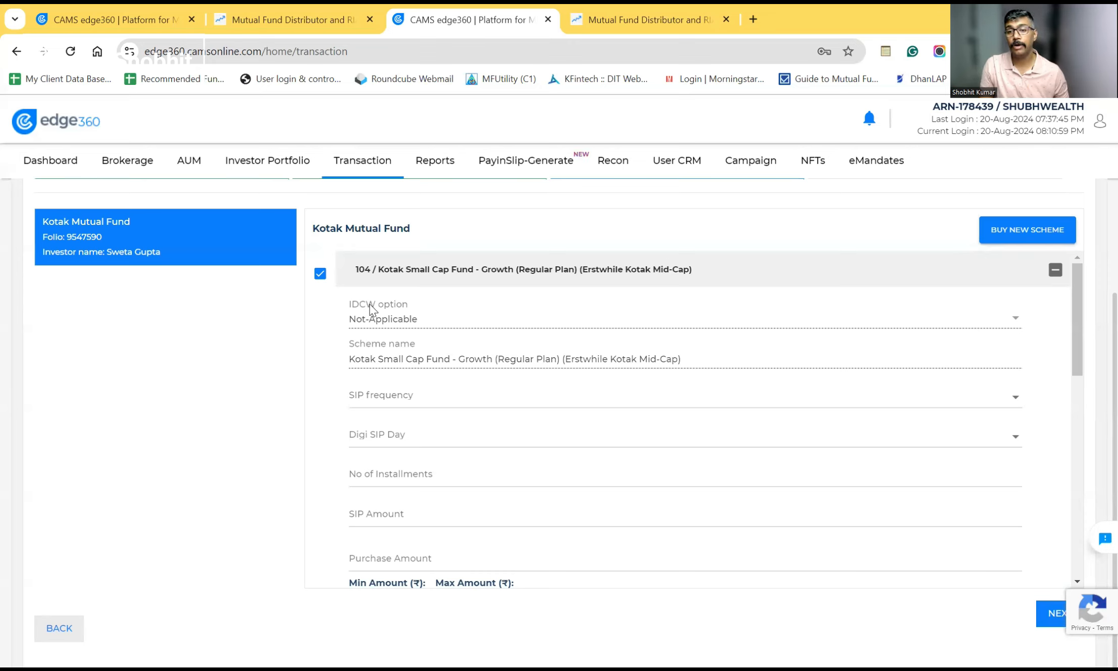
left_click(445, 398)
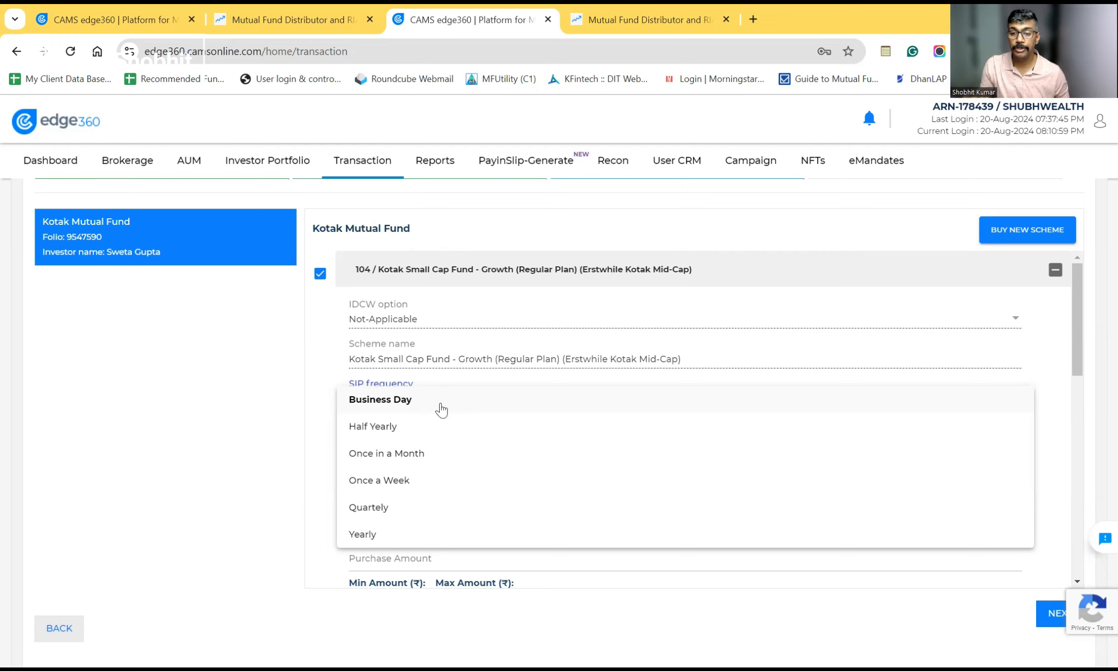
left_click(419, 457)
left_click(423, 447)
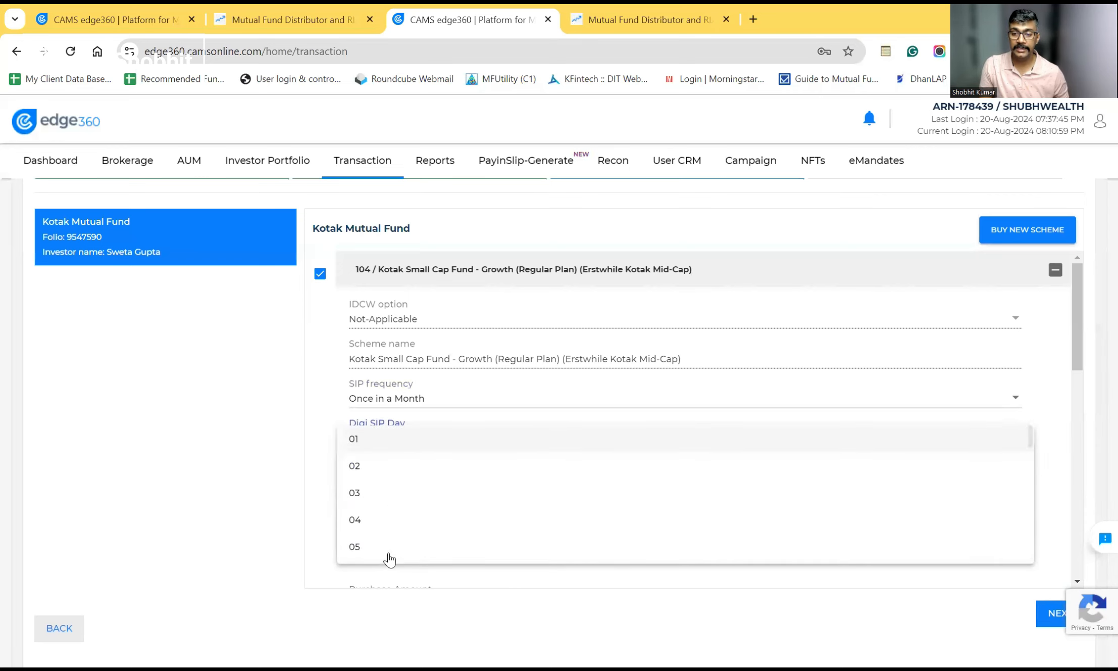
left_click(389, 550)
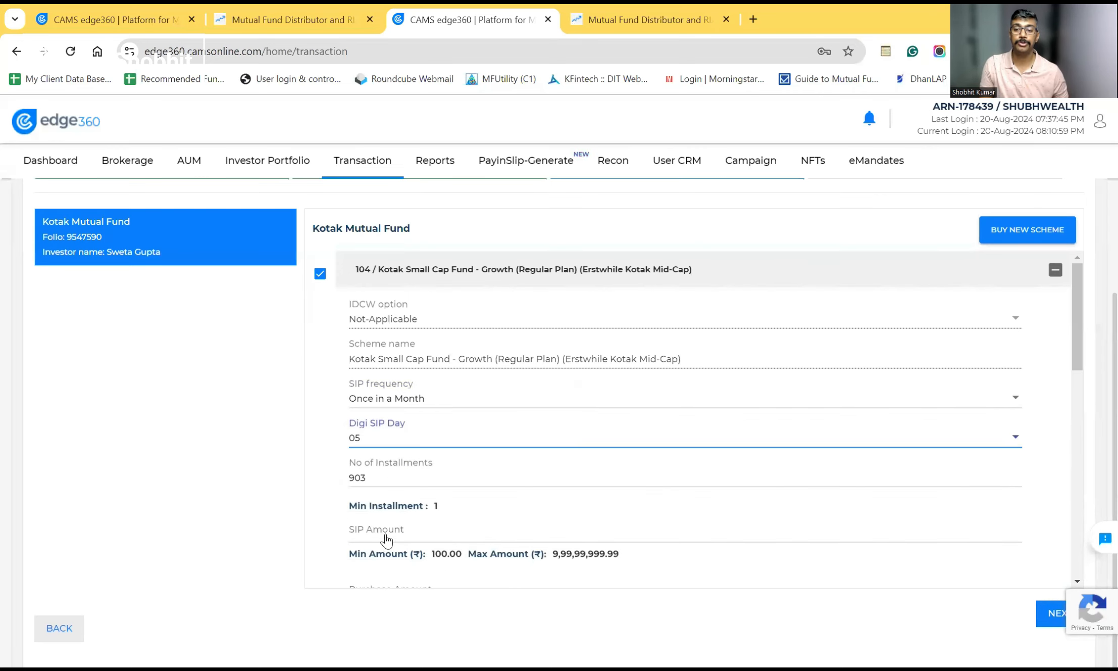
Step: Review the SIP date fields for the Kotak Small Cap Fund and set the number of installments to 120
left_click_drag(1074, 324, 1074, 355)
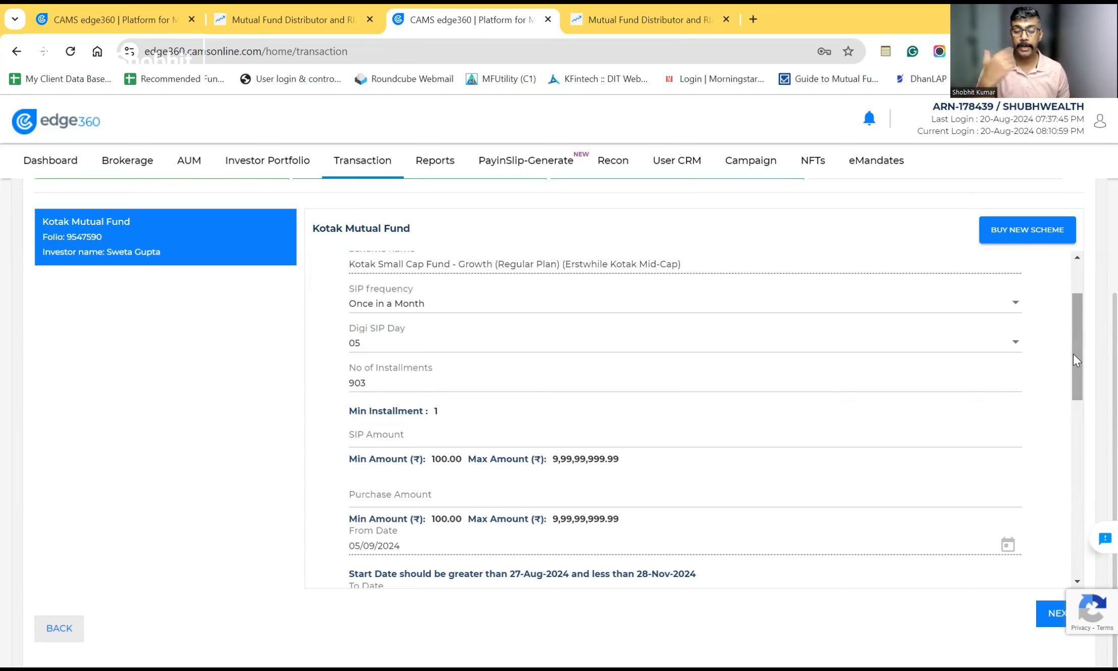
left_click_drag(1074, 354, 1074, 379)
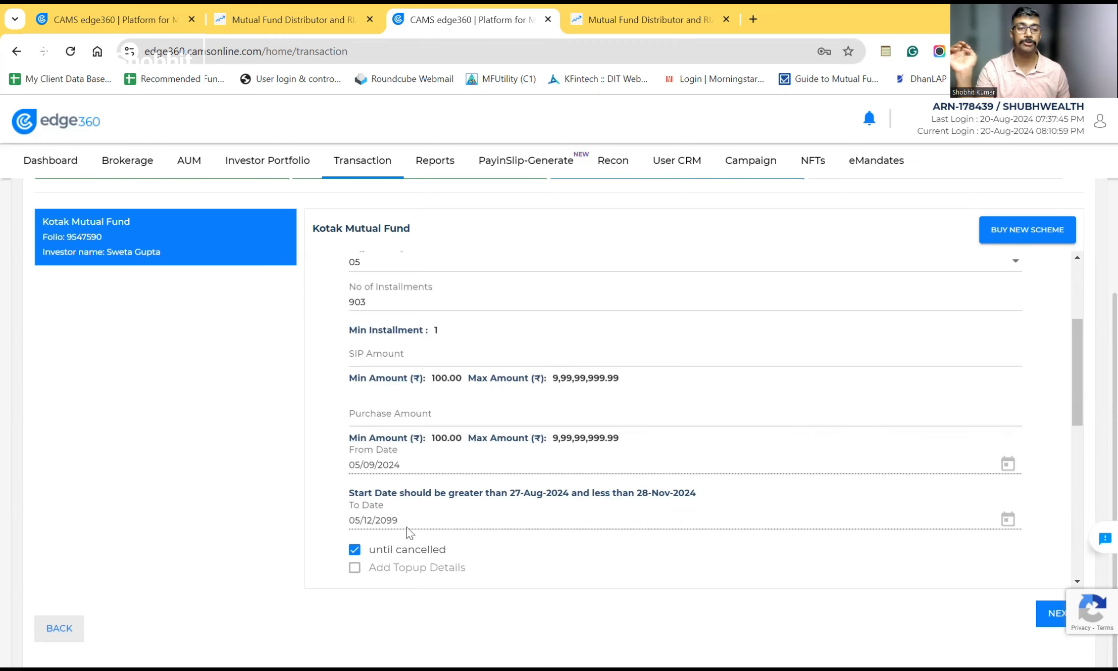
left_click_drag(1079, 392, 1078, 318)
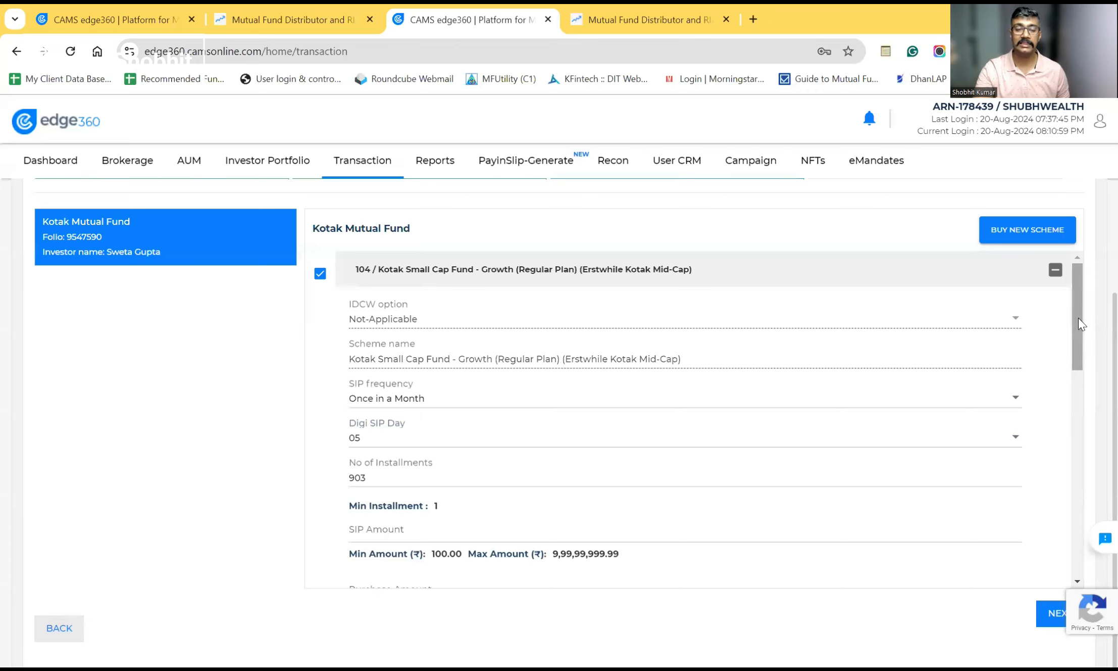
double_click(383, 479)
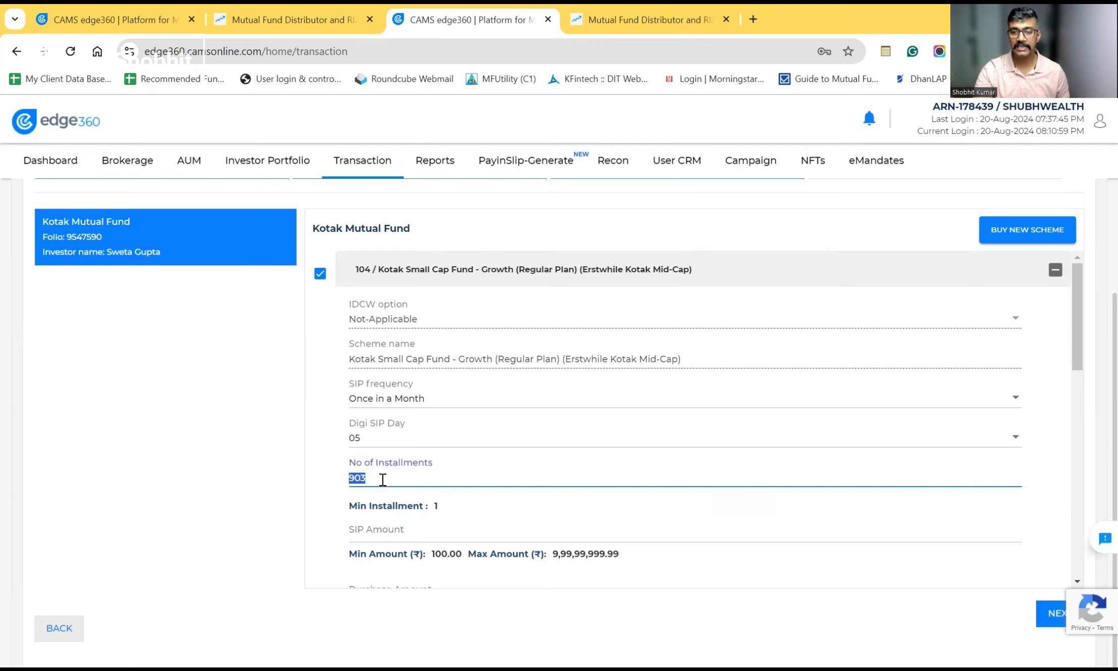
type("120")
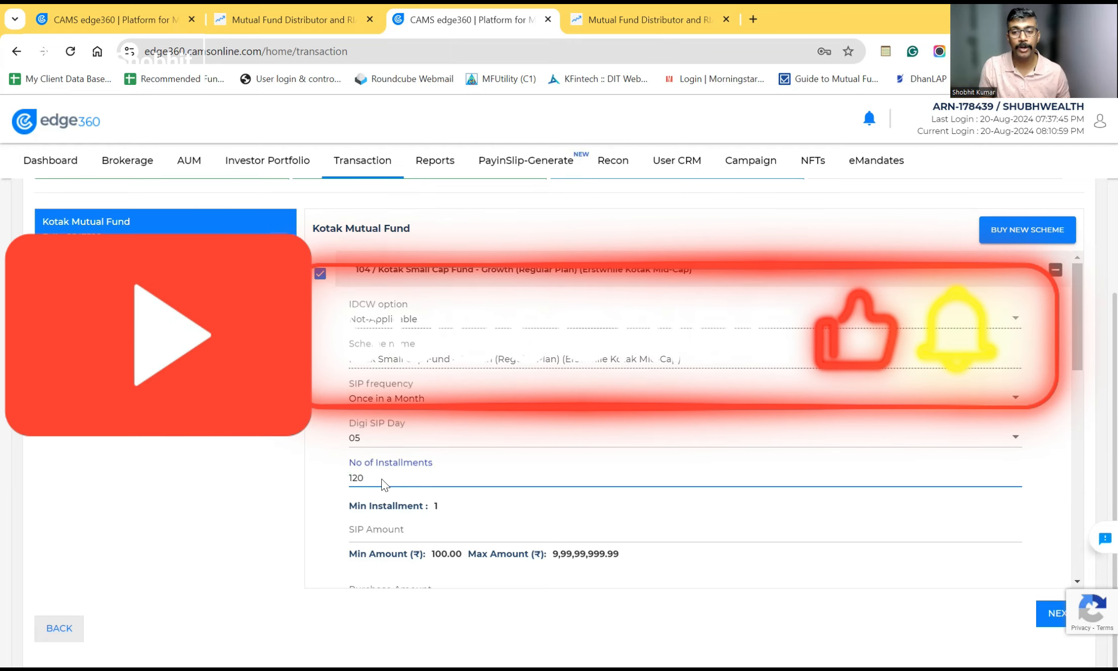
Step: Enter a SIP amount of 5000 and a purchase amount of 100 for the Kotak Small Cap Fund
key("Tab")
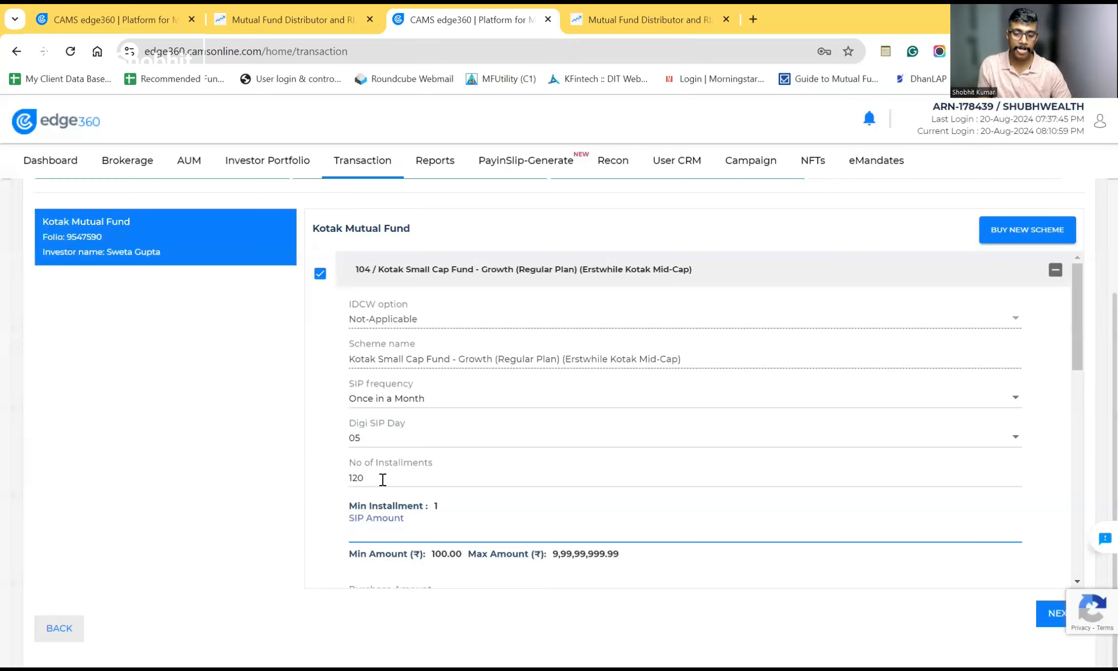
type("5")
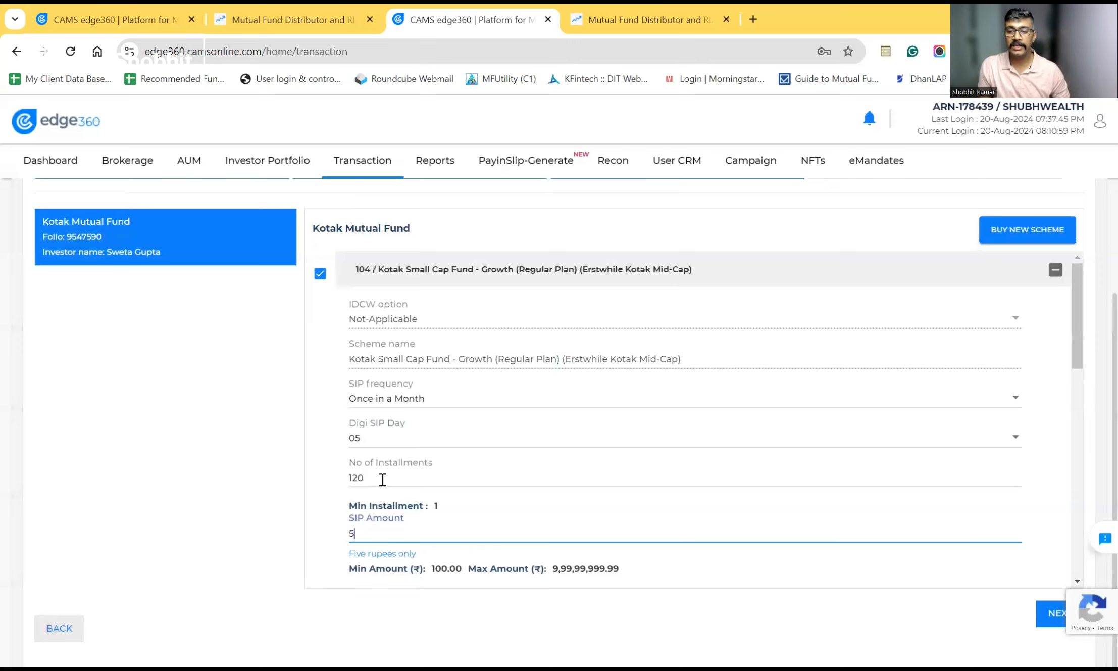
type("000")
key("Tab")
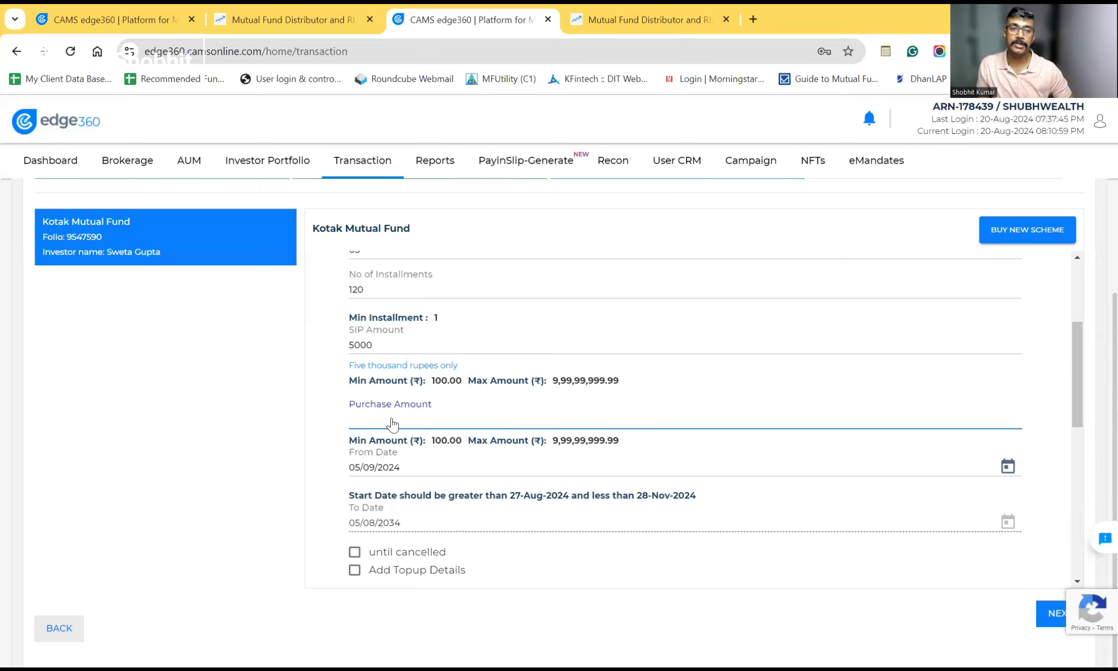
type("100")
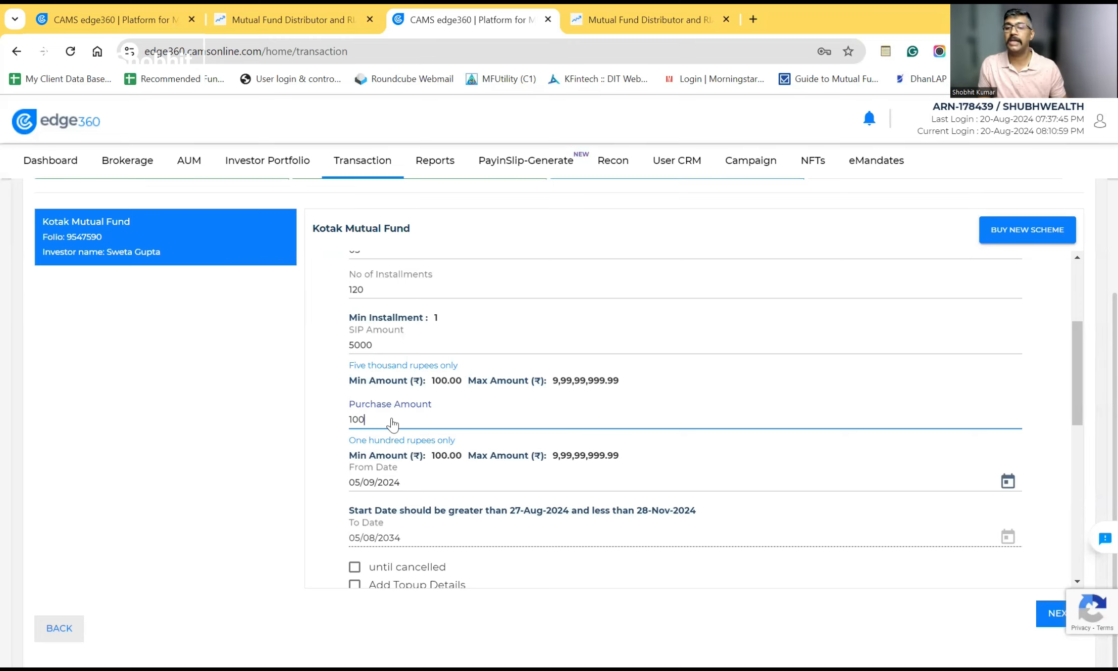
left_click(303, 469)
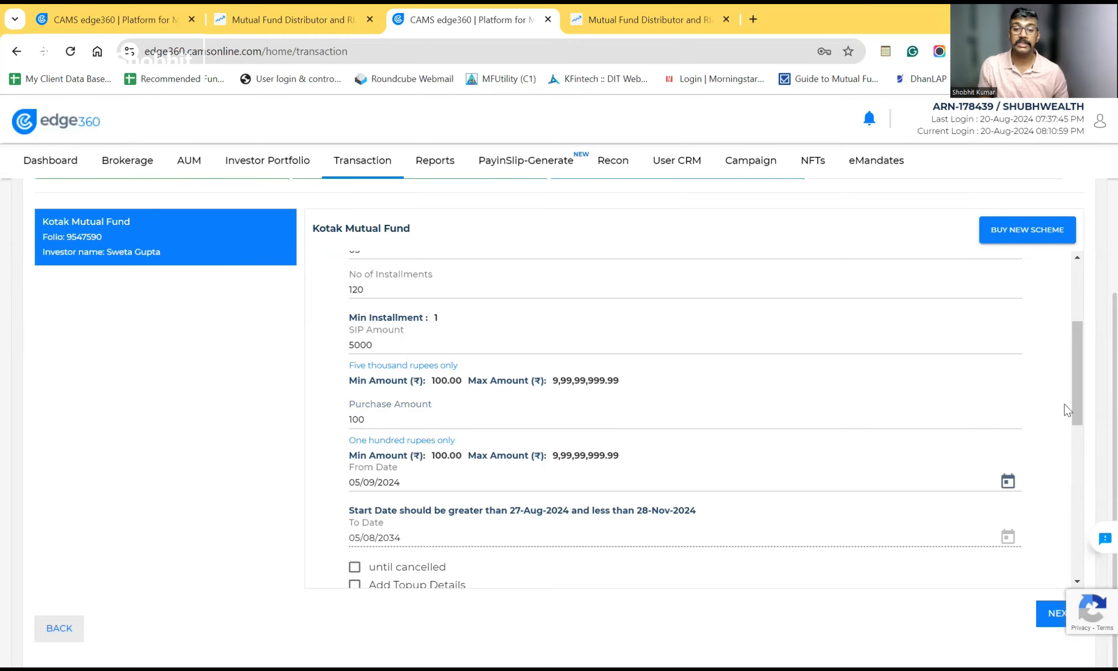
Step: Deselect the Kotak Balanced Advantage Fund - IDCW scheme and proceed to the SIP preview
left_click_drag(1075, 392, 1078, 486)
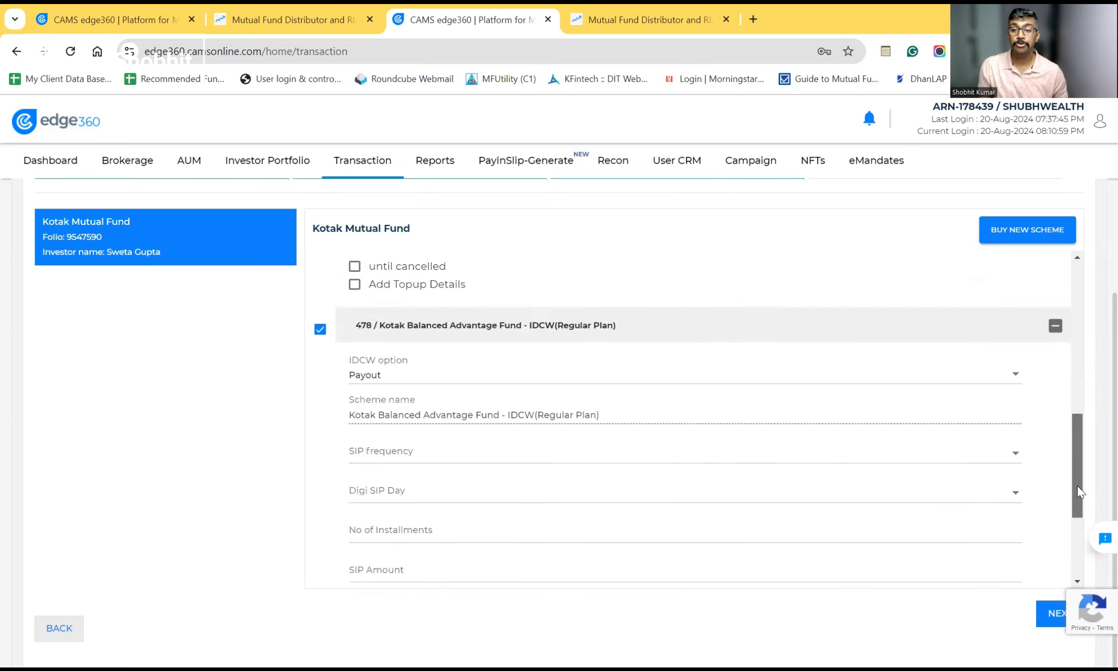
left_click(331, 326)
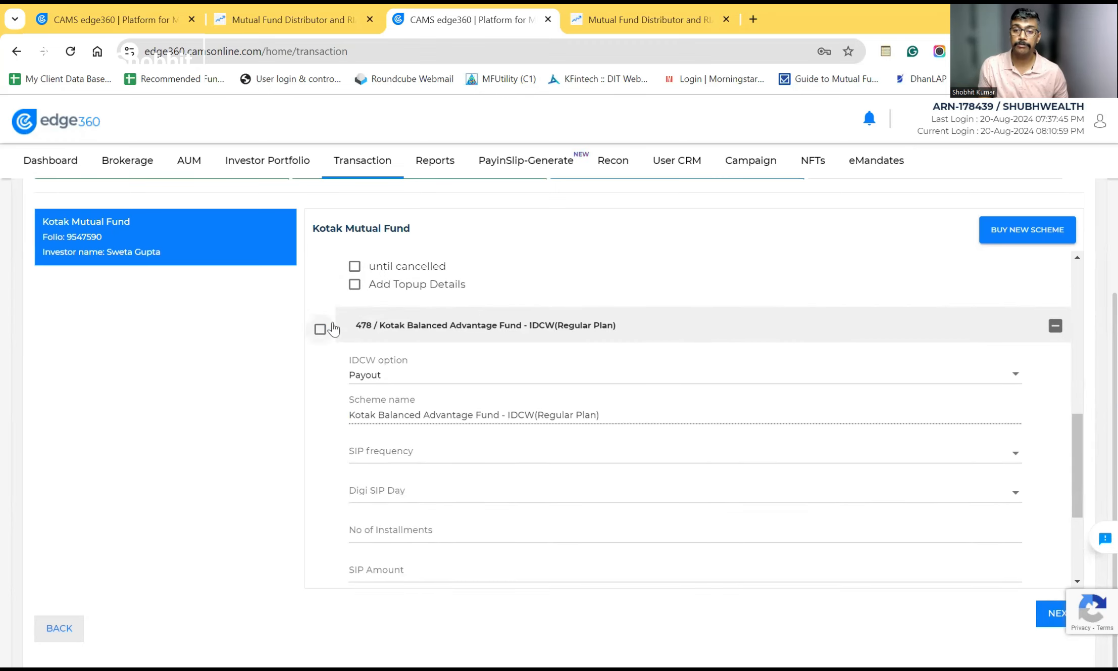
left_click(1051, 613)
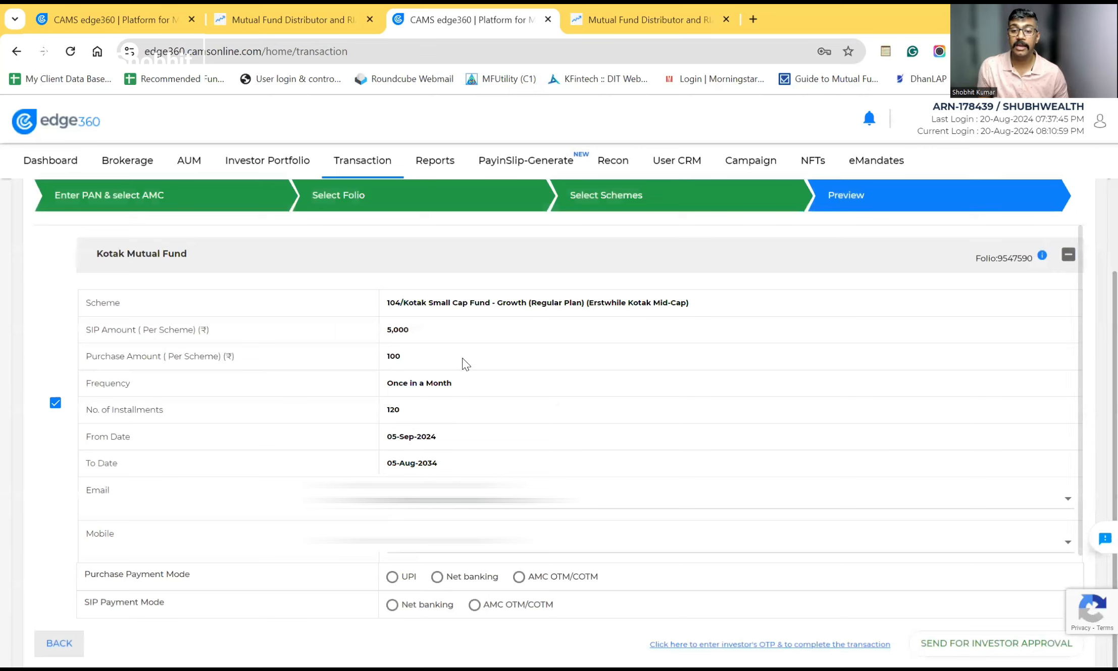
Step: Select the investor's mobile number in the SIP preview and choose AMC OTM/COTM as the purchase payment mode
left_click(479, 554)
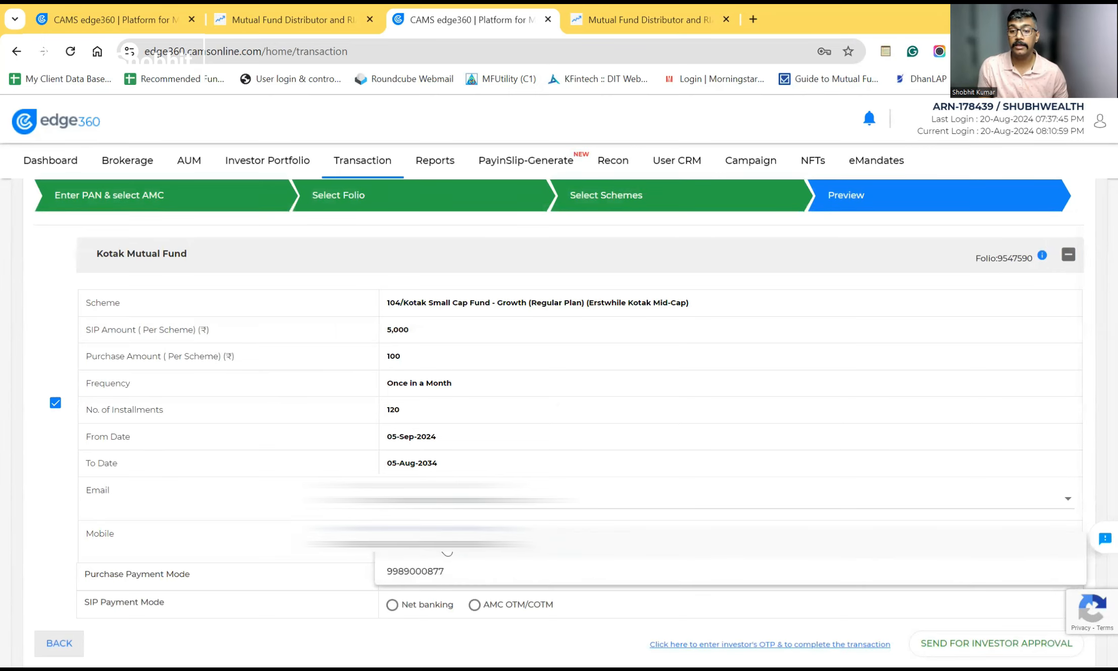
left_click(414, 571)
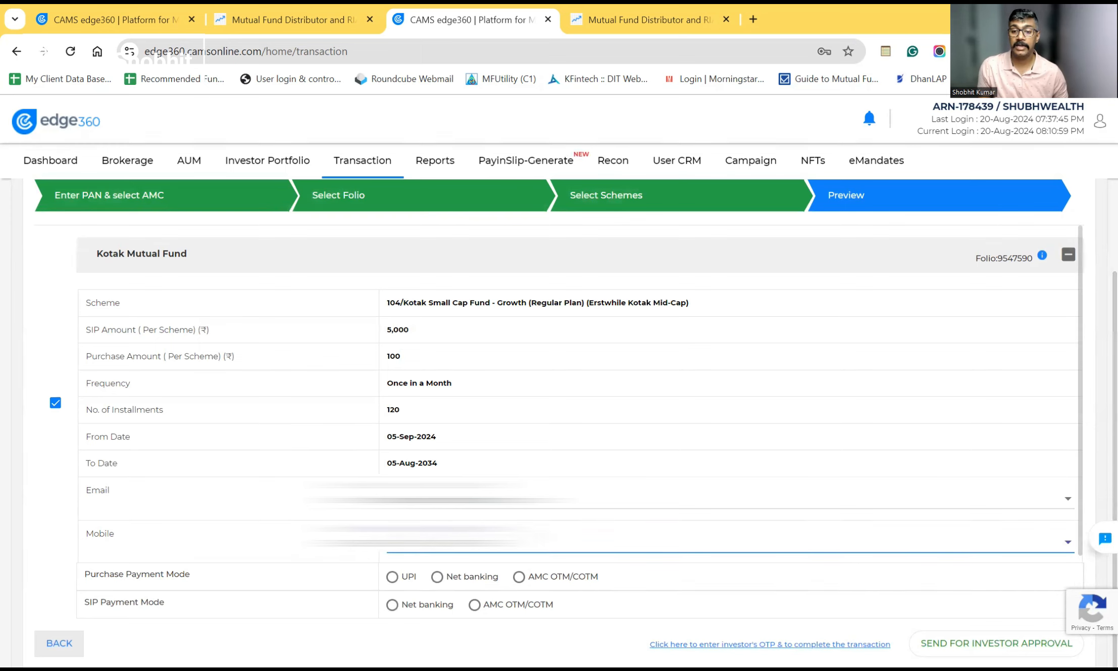
left_click(1094, 353)
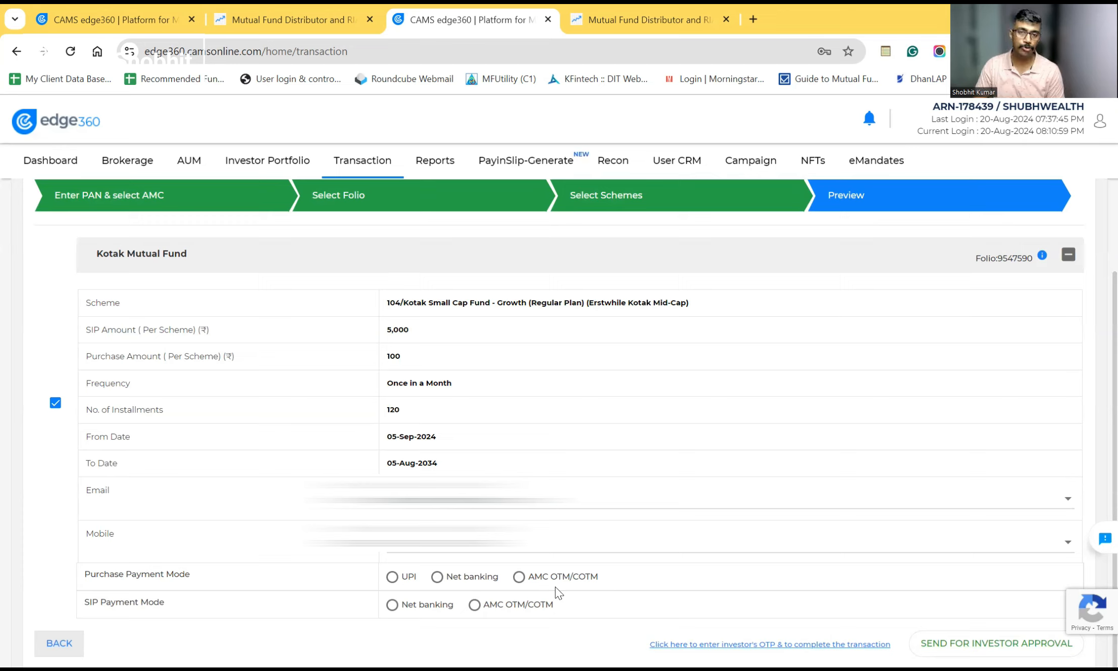
left_click(521, 580)
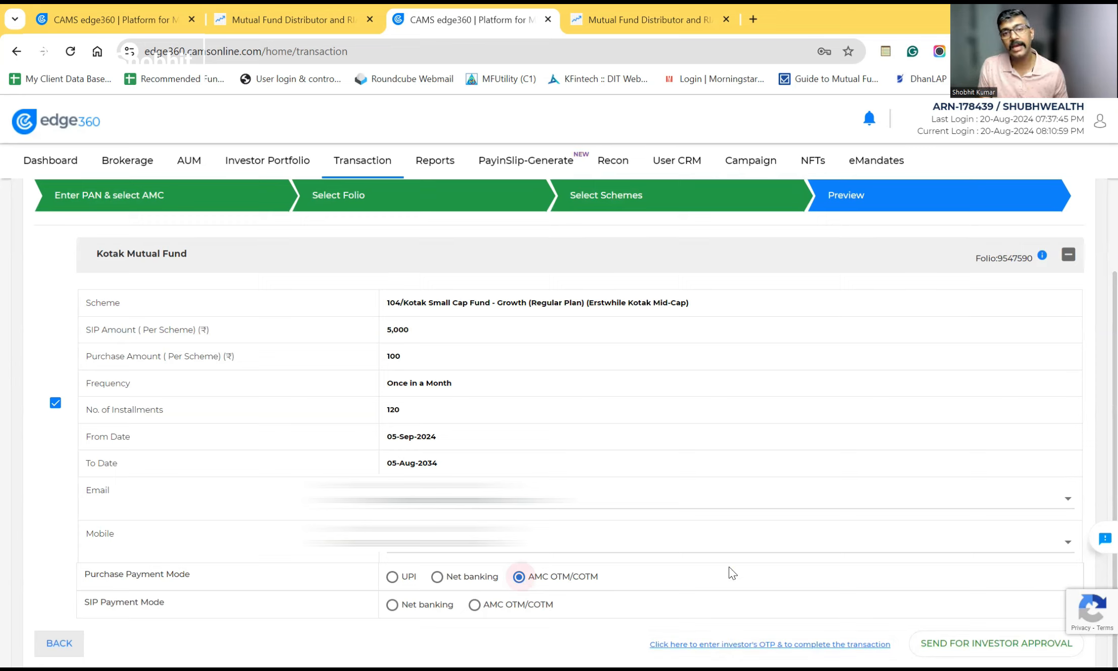
Step: Search the web for "cams otm form" in a new browser tab
left_click(752, 19)
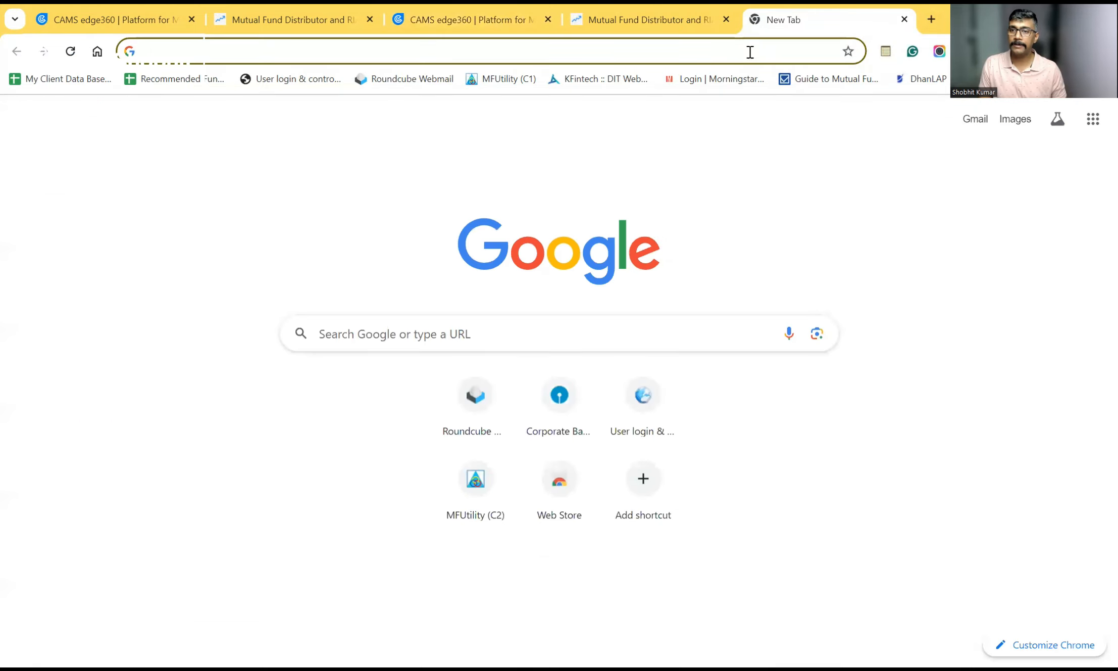
type("CA")
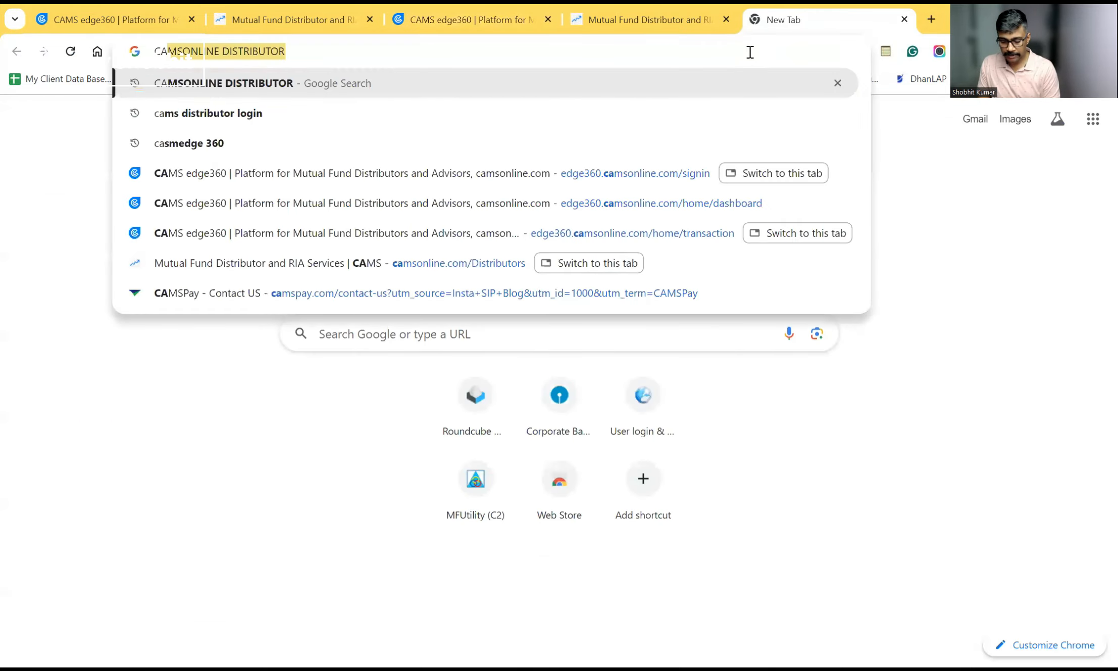
type("MS ")
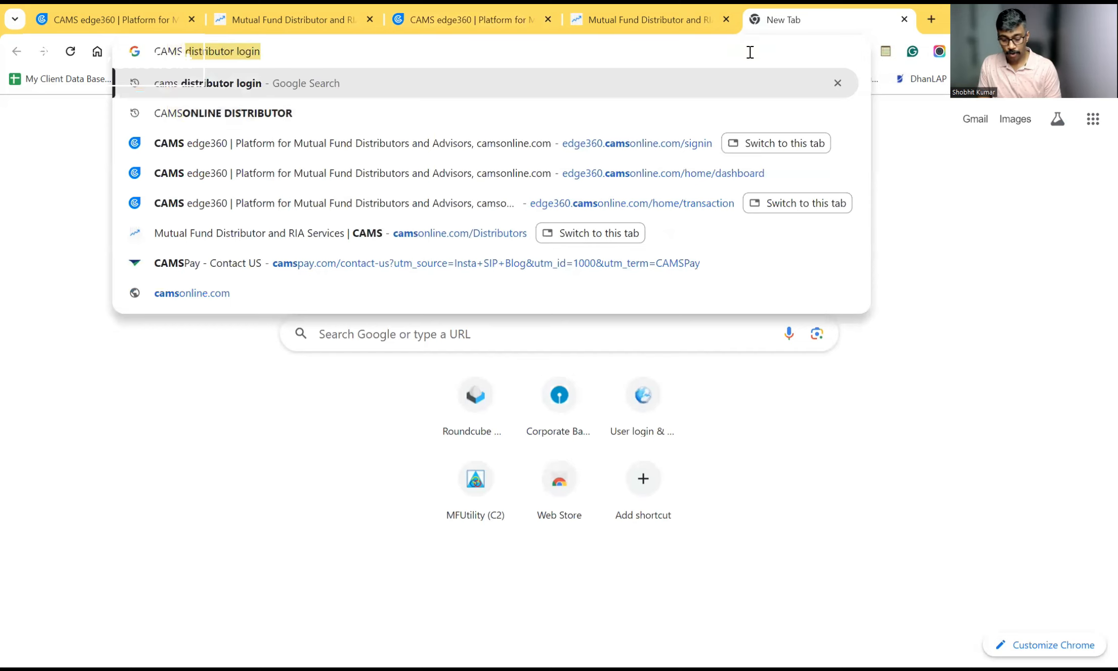
type("OTM")
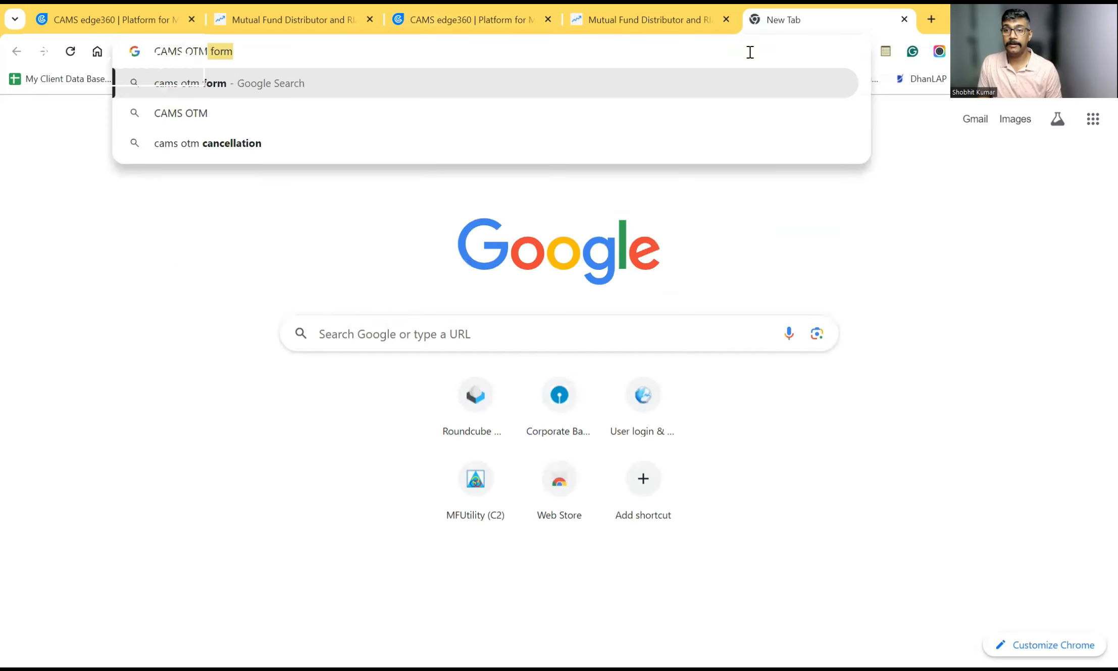
key("Return")
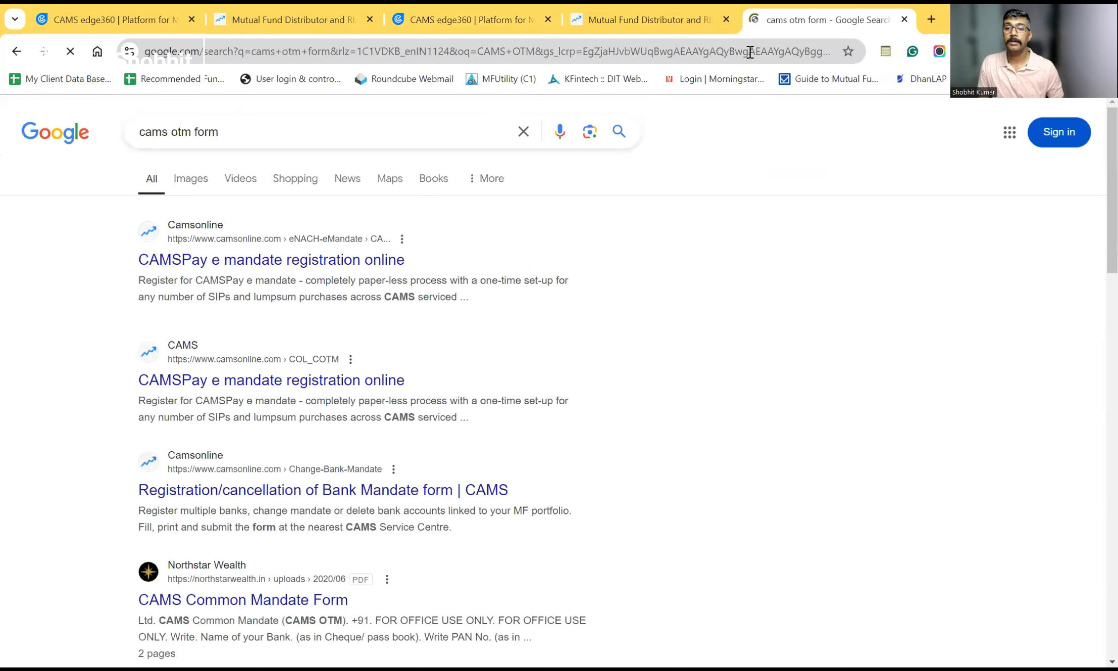
Step: View the CAMSPay eMandate registration form from the CAMS site, close it and return to the edge360 SIP preview
left_click(261, 263)
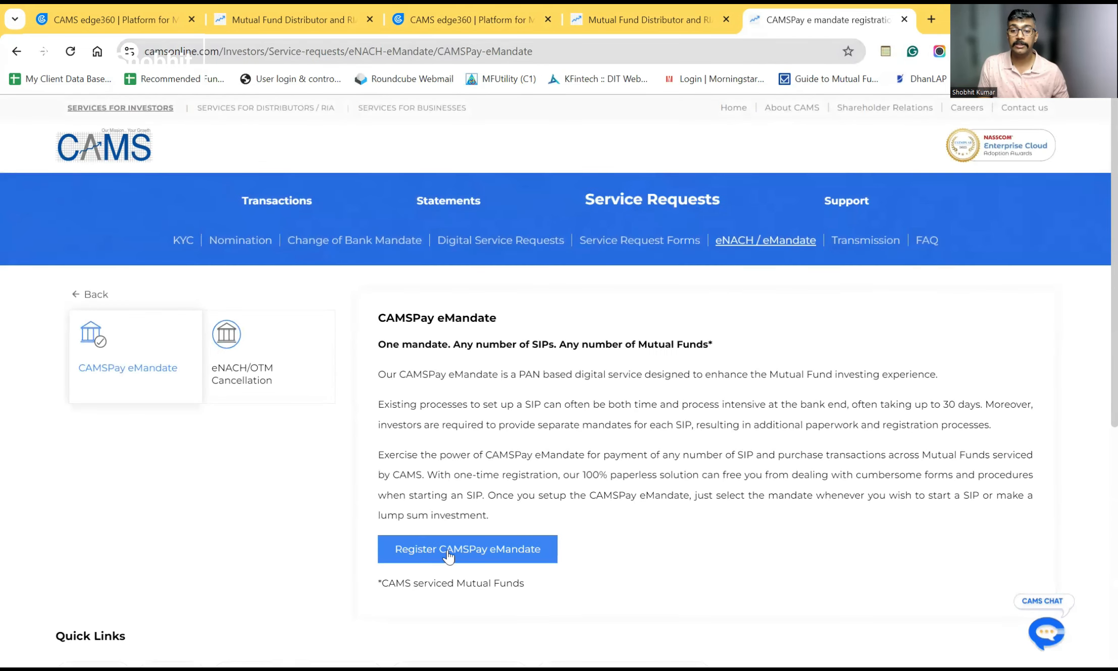
left_click(448, 556)
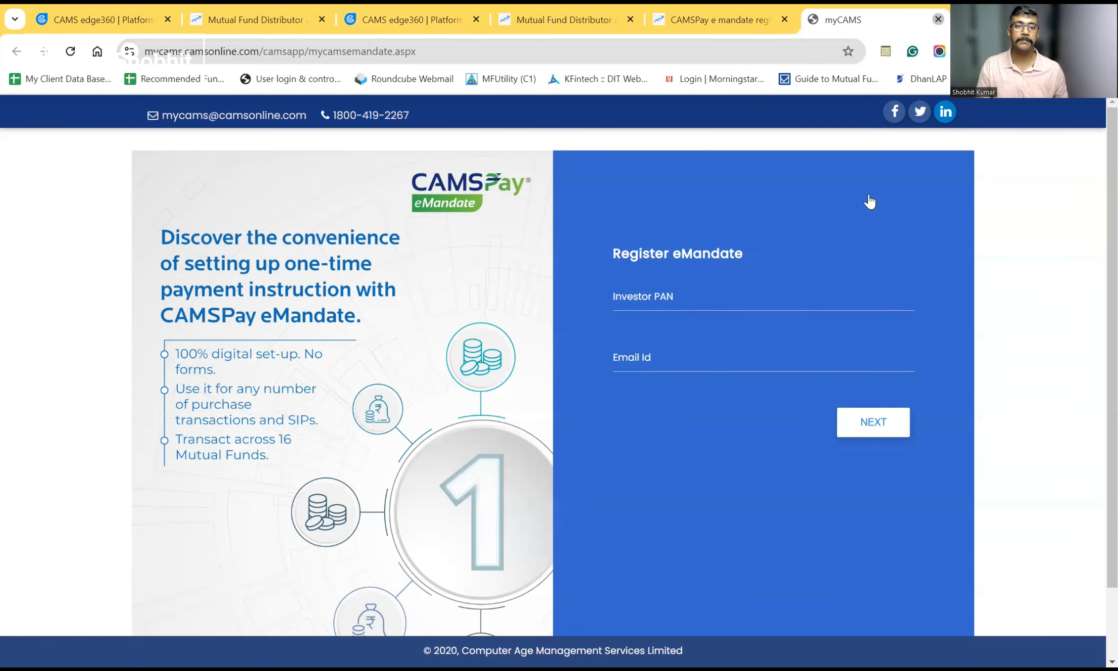
key("ctrl+w")
left_click(619, 11)
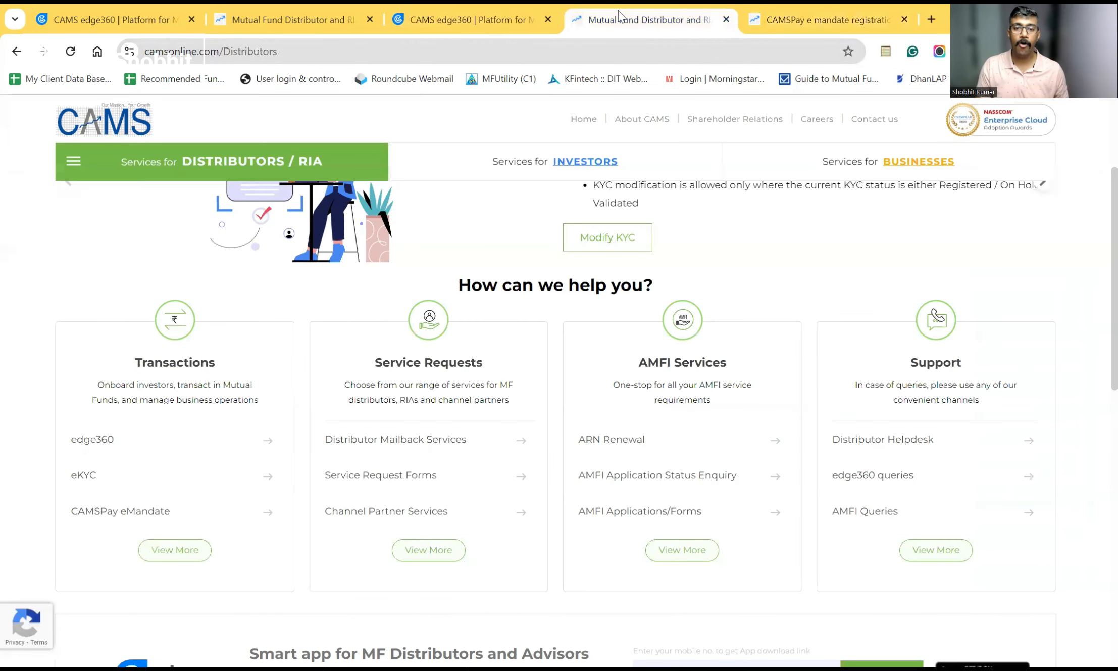
left_click(459, 11)
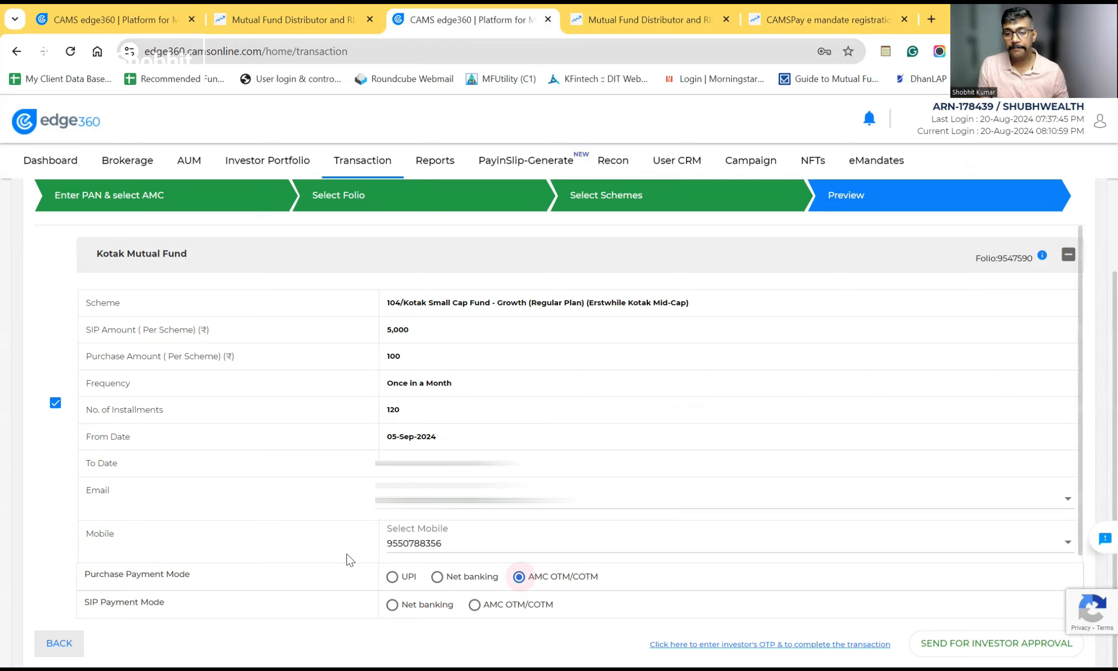
Step: Set the purchase payment mode to UPI and the SIP payment mode to Net banking, and send the ISIP for investor approval
left_click(392, 578)
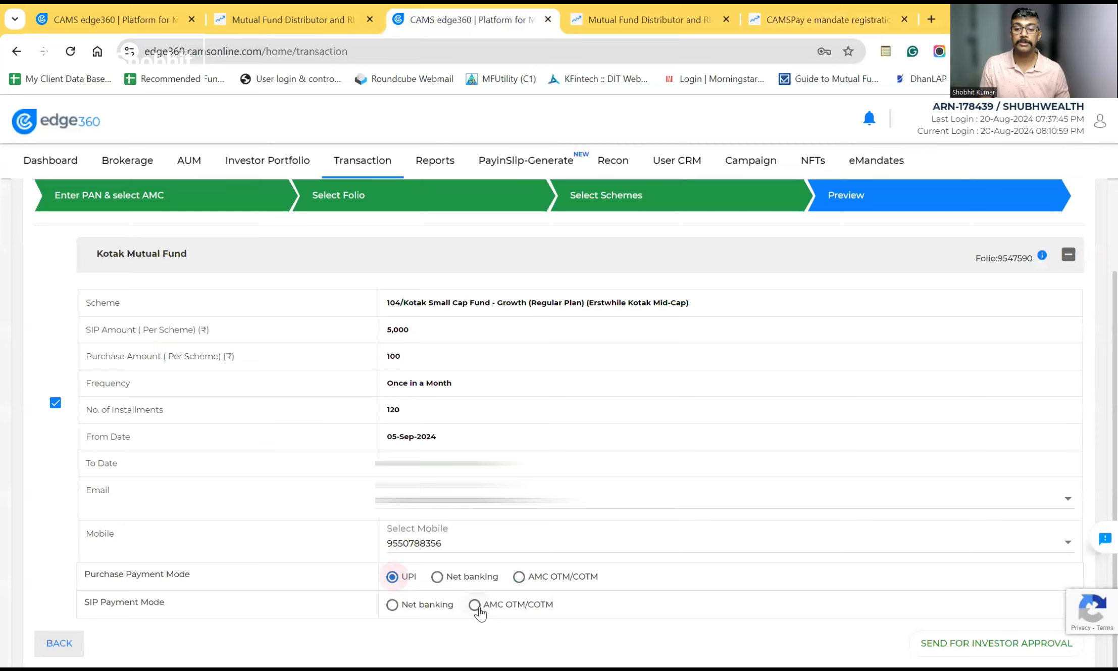
left_click(393, 606)
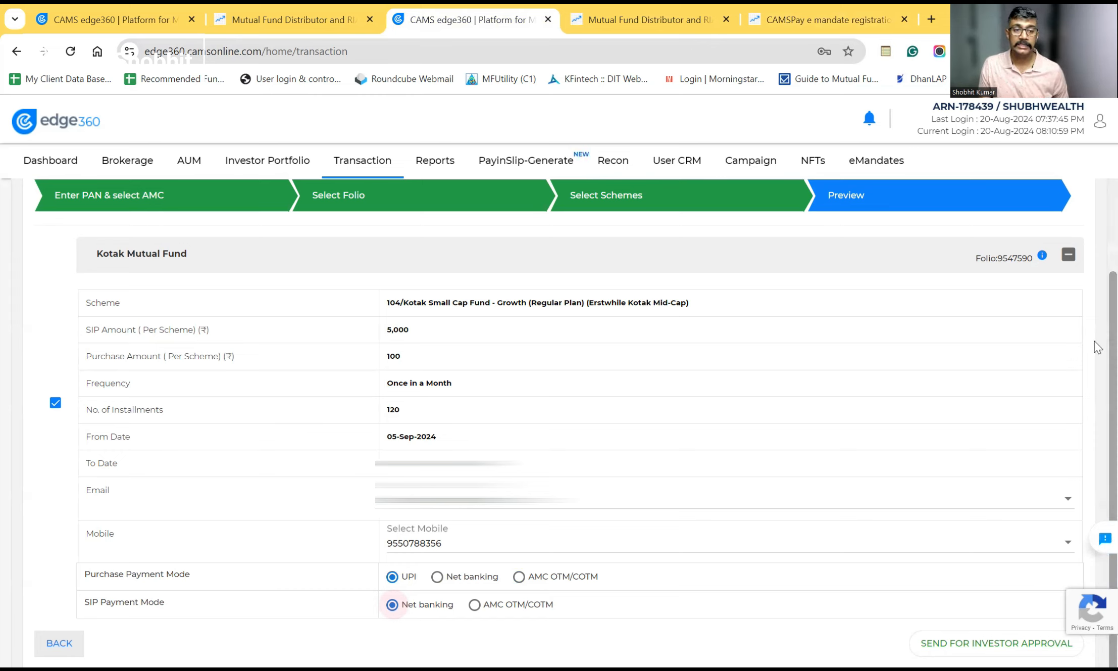
left_click(952, 644)
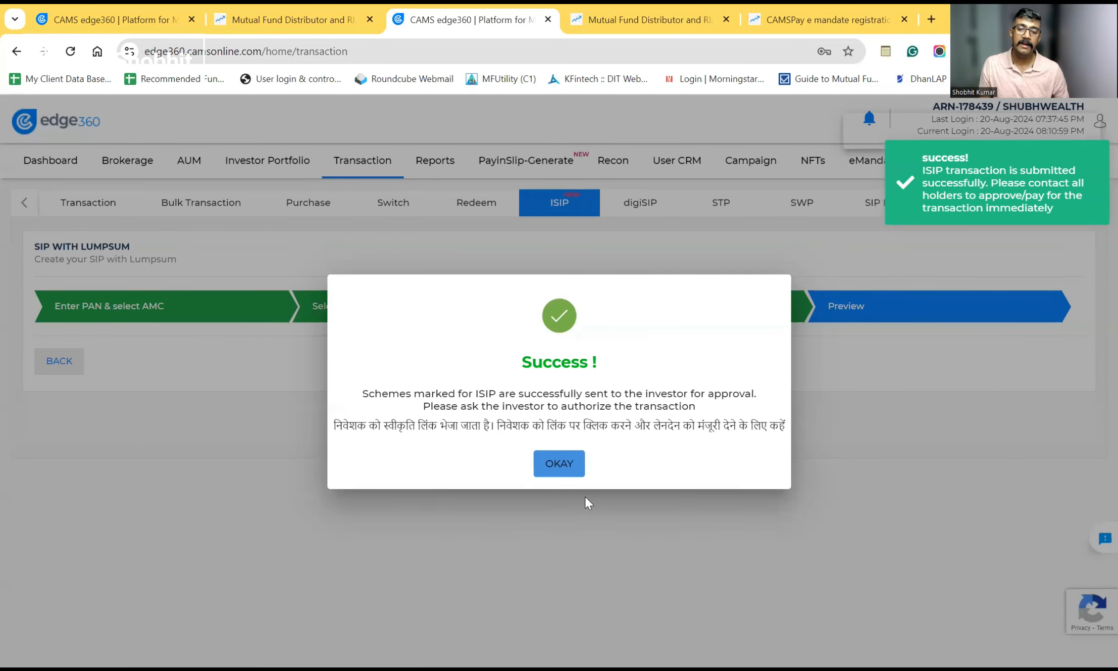
left_click(577, 464)
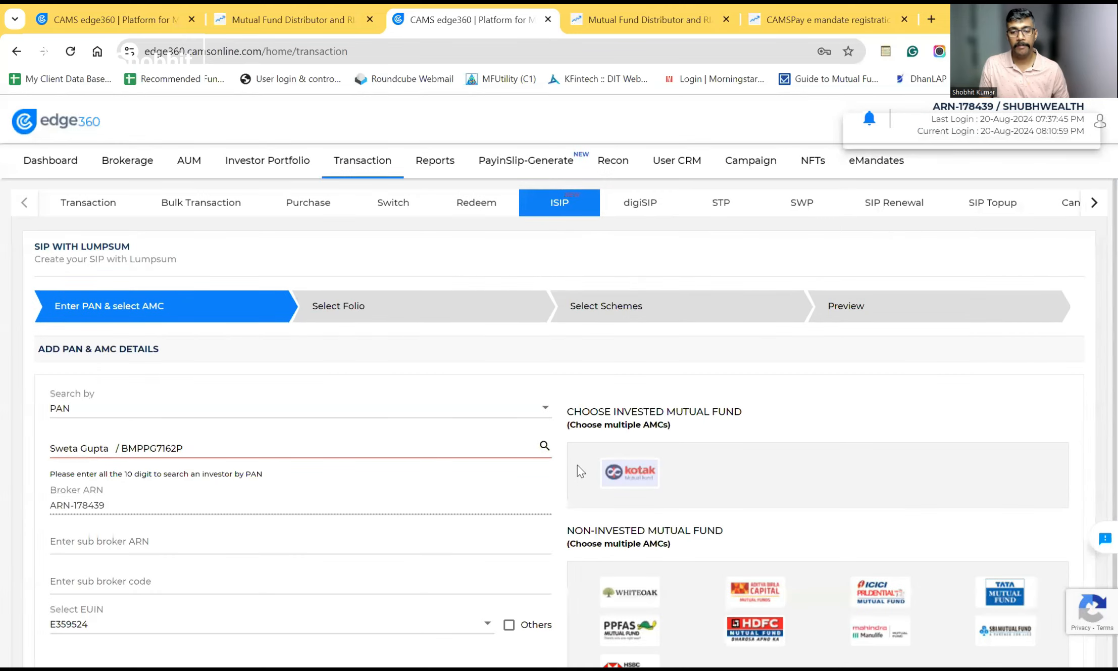
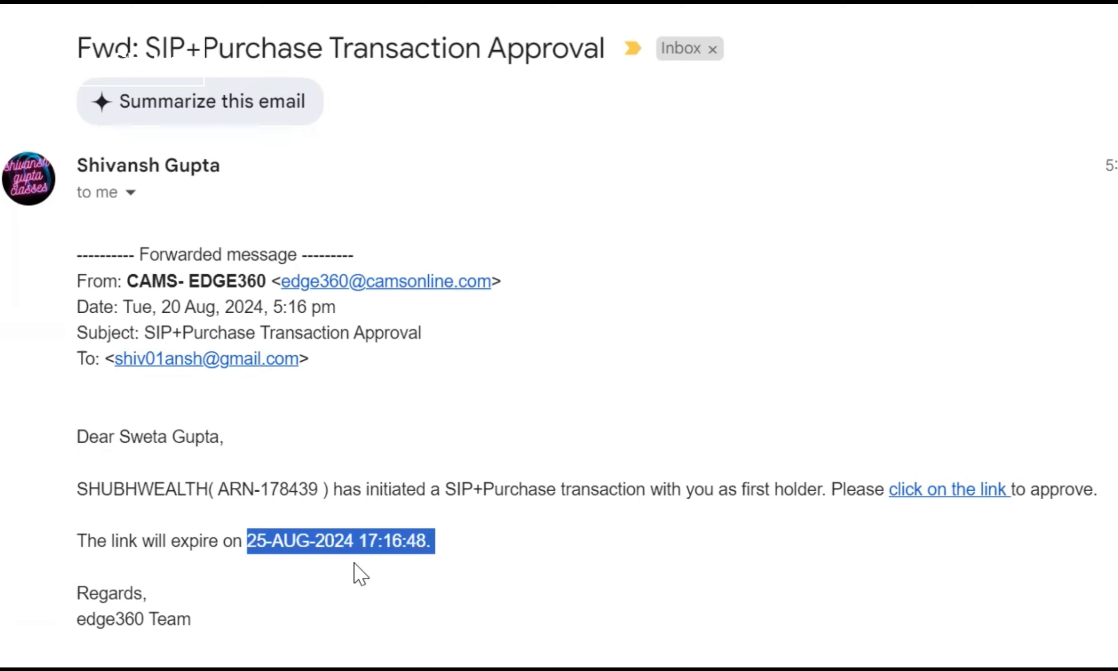
Step: Open the approval link in the forwarded SIP+Purchase email and review the Kotak Balanced Advantage Fund purchase preview
left_click(961, 496)
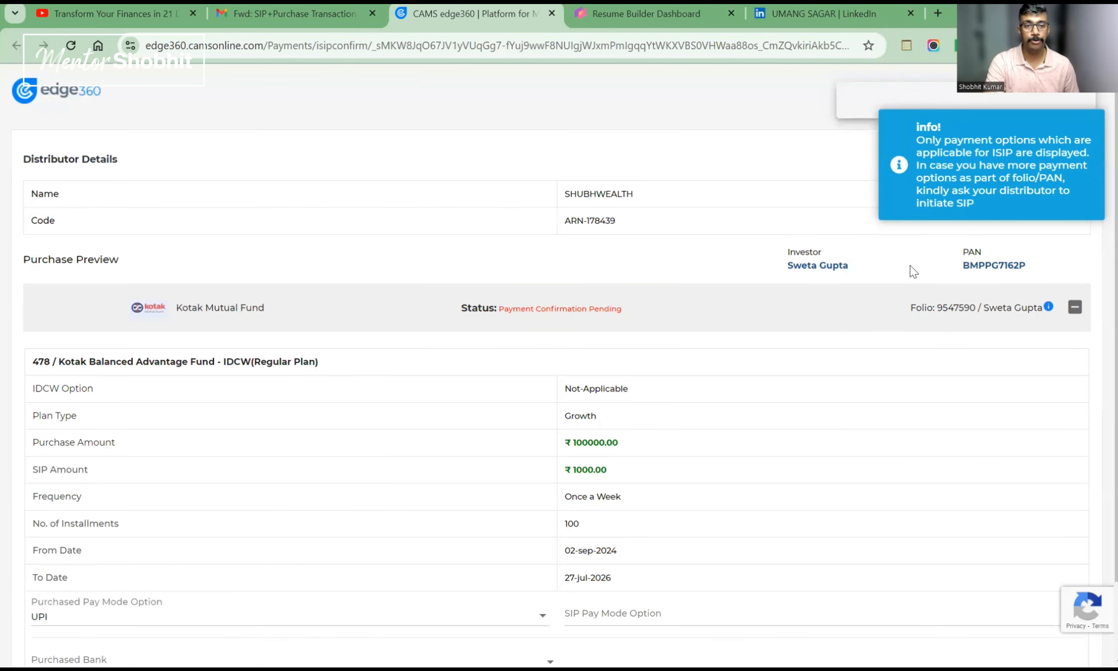
scroll(1102, 182, "down", 1)
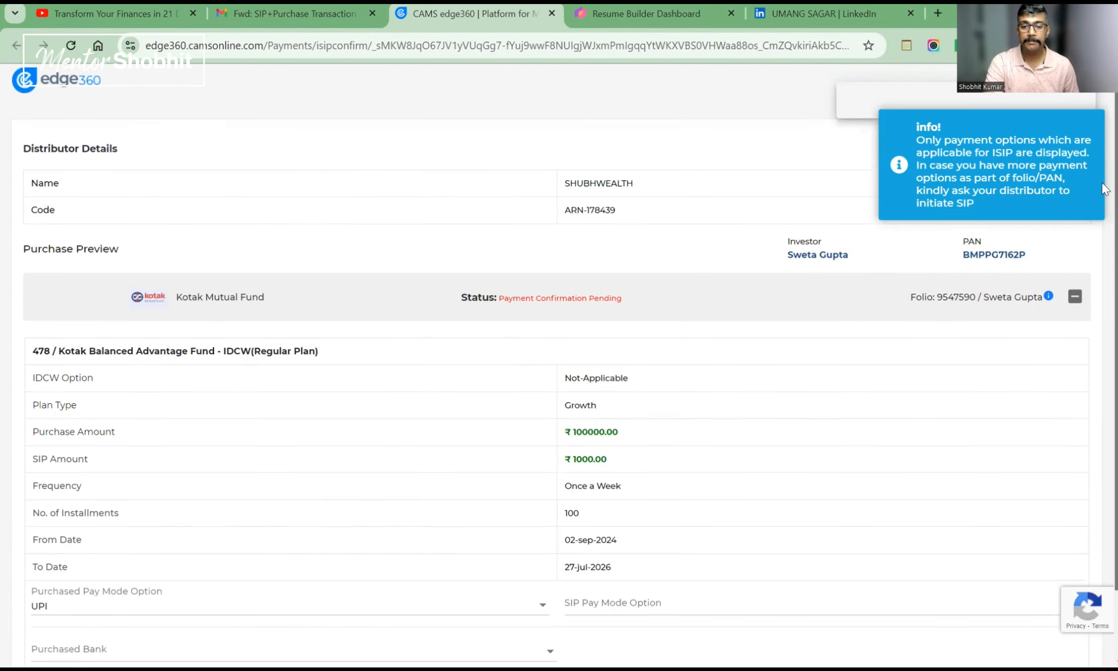
scroll(1105, 227, "down", 1)
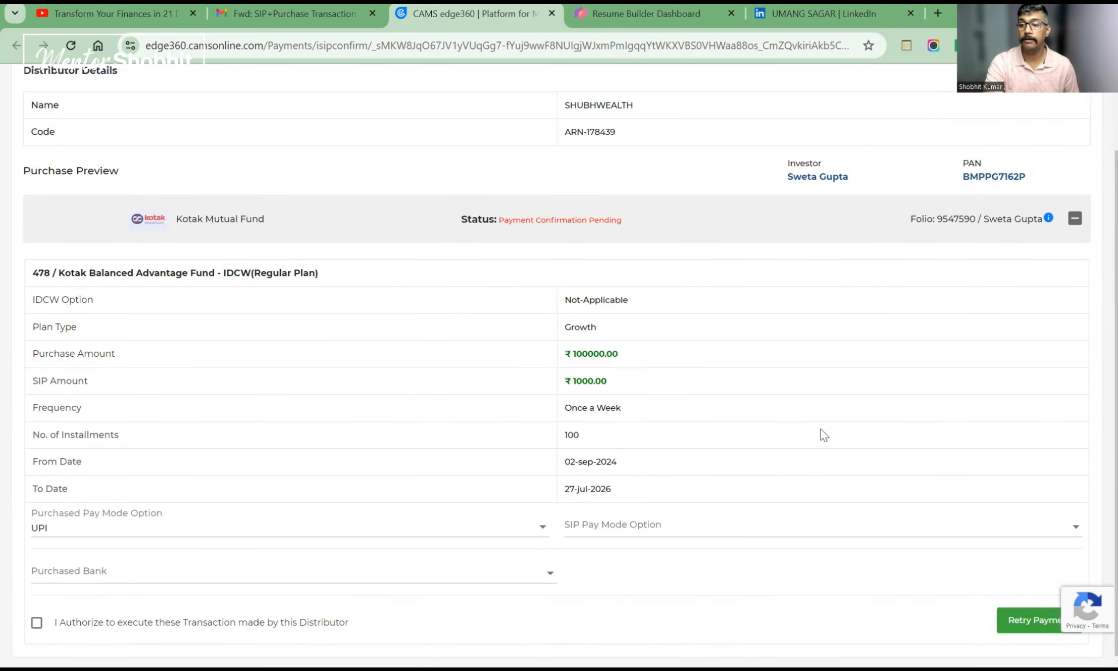
Step: Keep UPI as the purchase pay mode, set the SIP pay mode to Net Banking and choose the Bank of India account
left_click(75, 536)
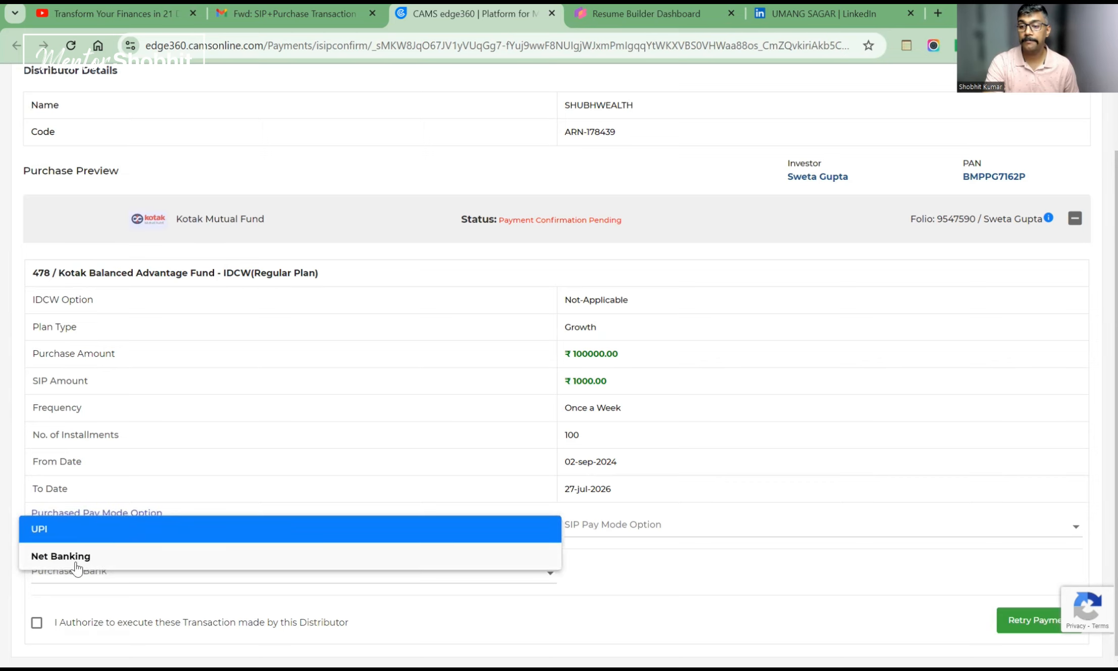
left_click(145, 538)
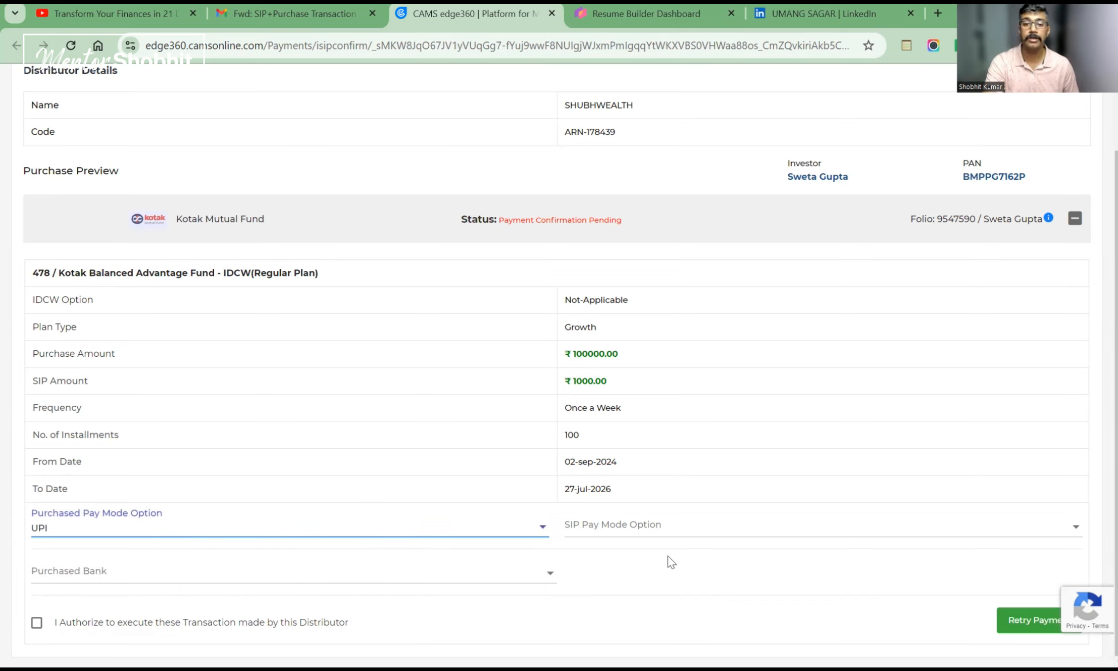
left_click(647, 535)
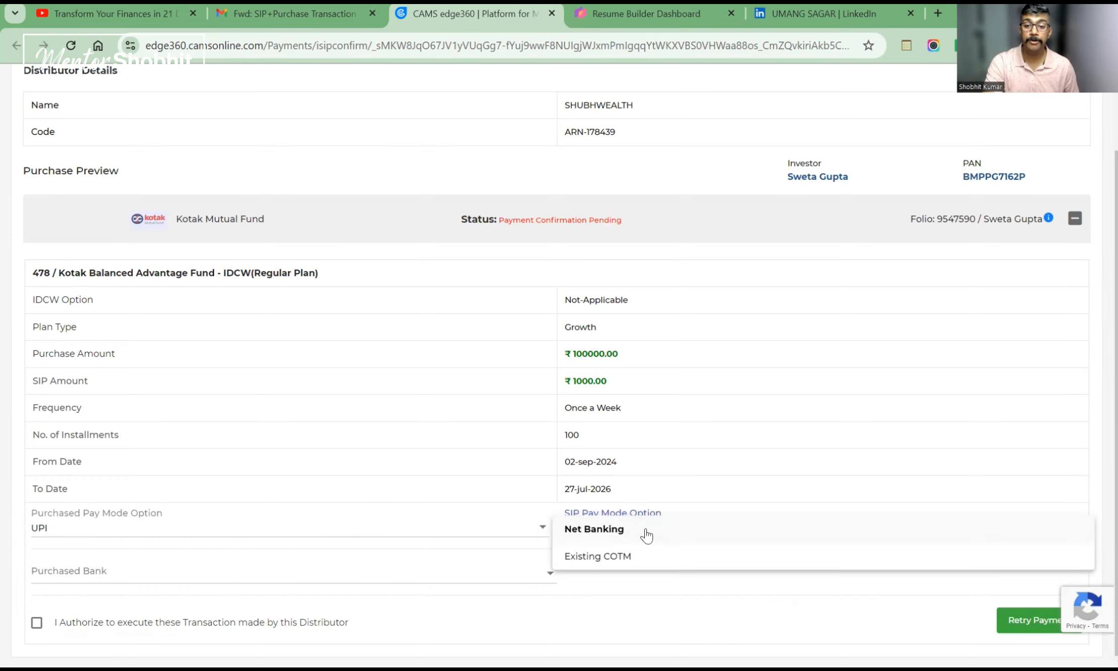
left_click(619, 536)
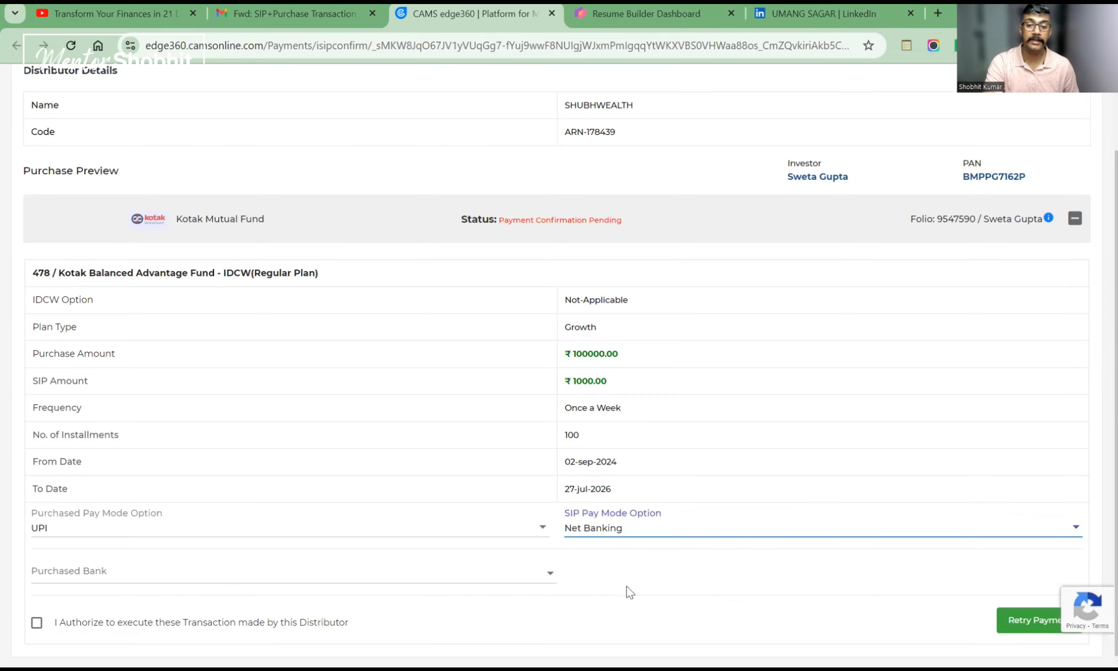
left_click(387, 584)
left_click(212, 580)
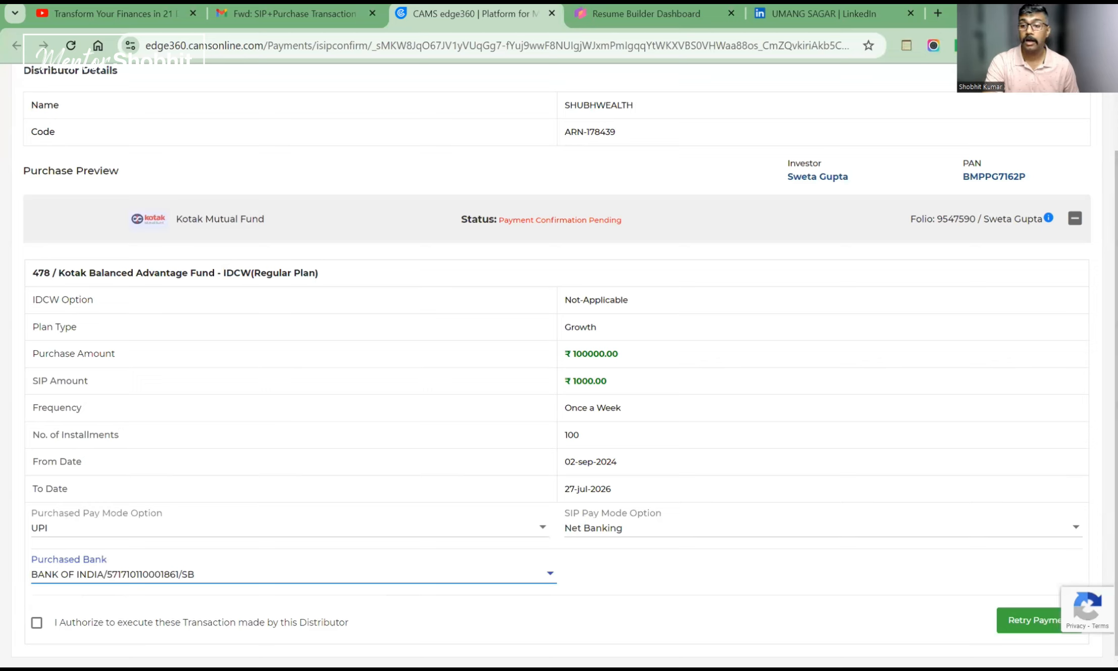
Step: Authorize the distributor's transaction, retry the payment and enter the OTP sent to the investor
left_click(35, 624)
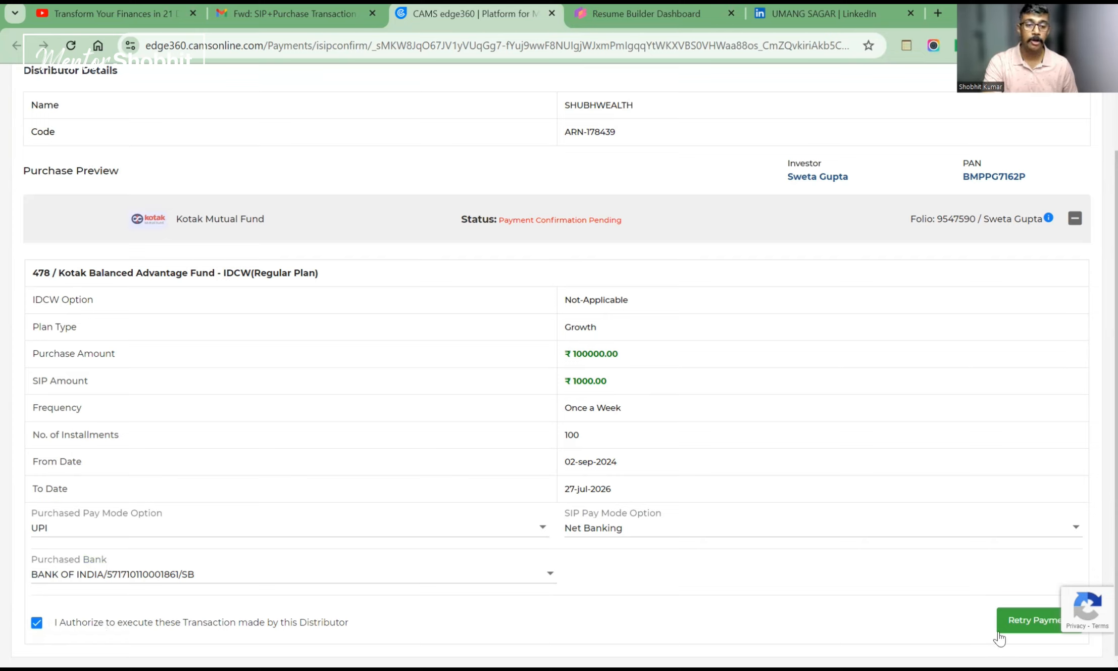
left_click(1023, 626)
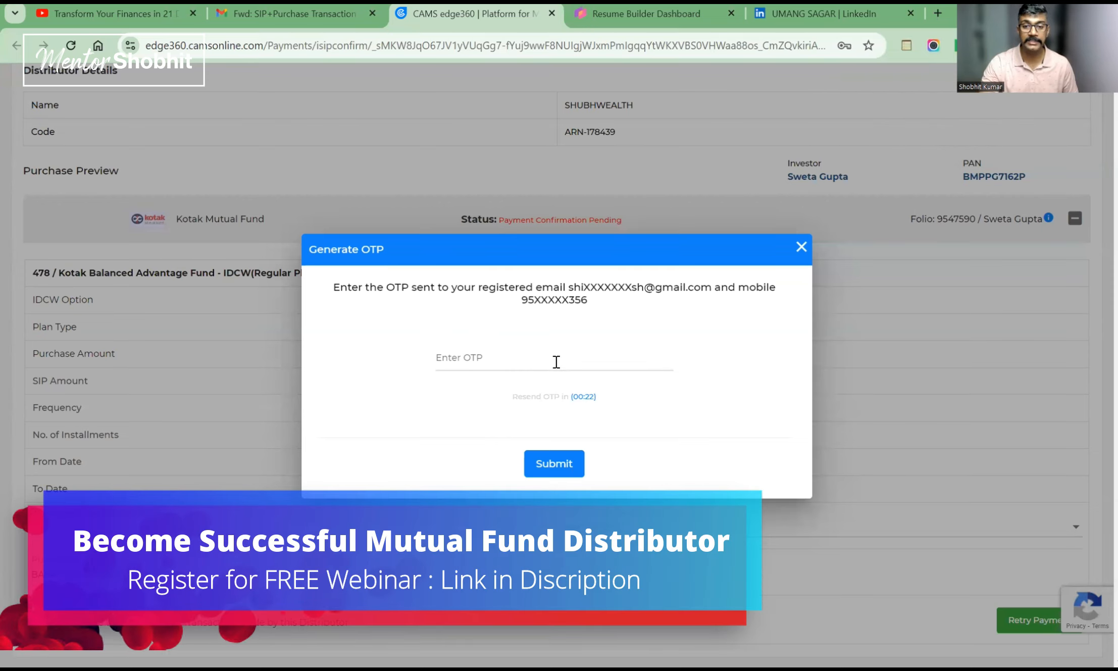
left_click(556, 362)
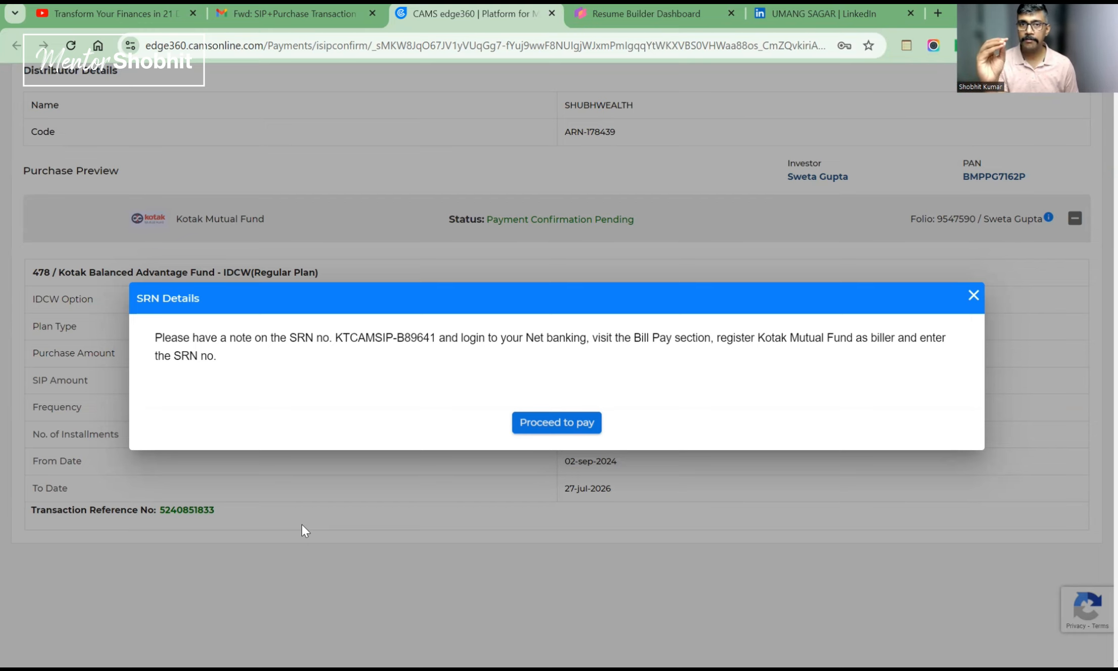
Step: Search YouTube for "SBI BILLER MODE HOW TO ADD" in a new browser tab
left_click(937, 13)
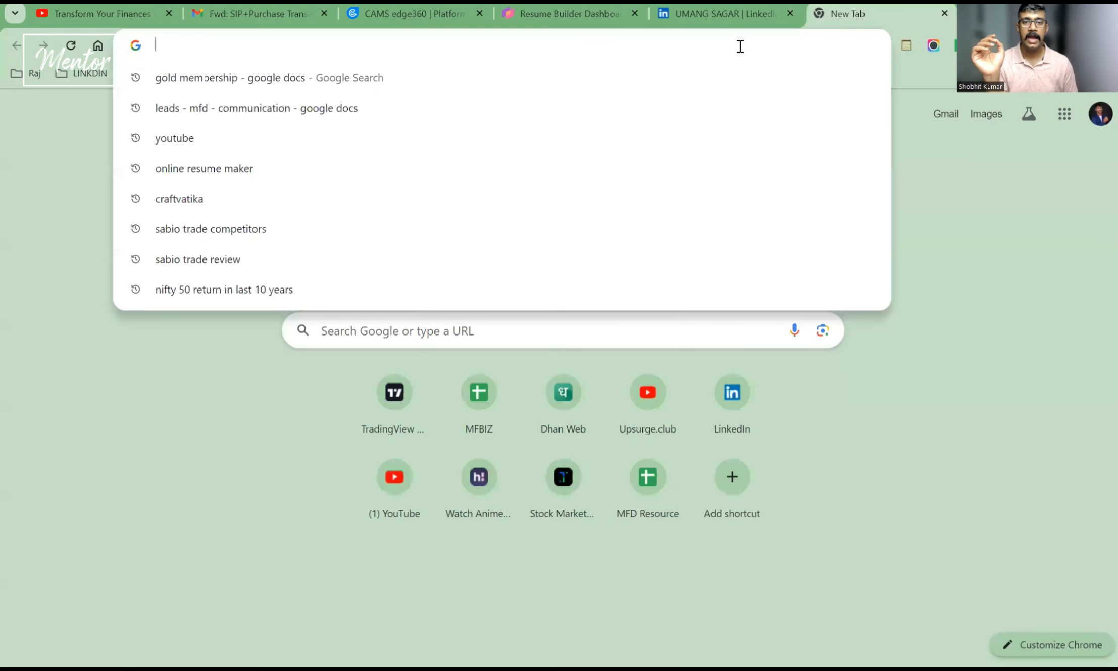
type("YOUtube.com")
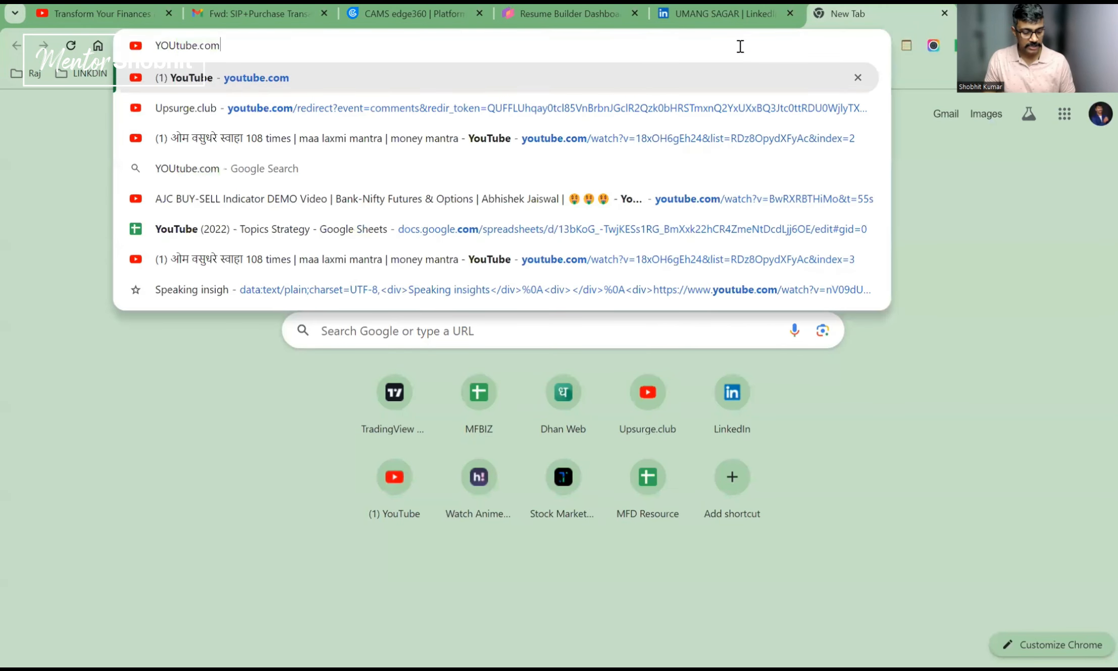
key("Return")
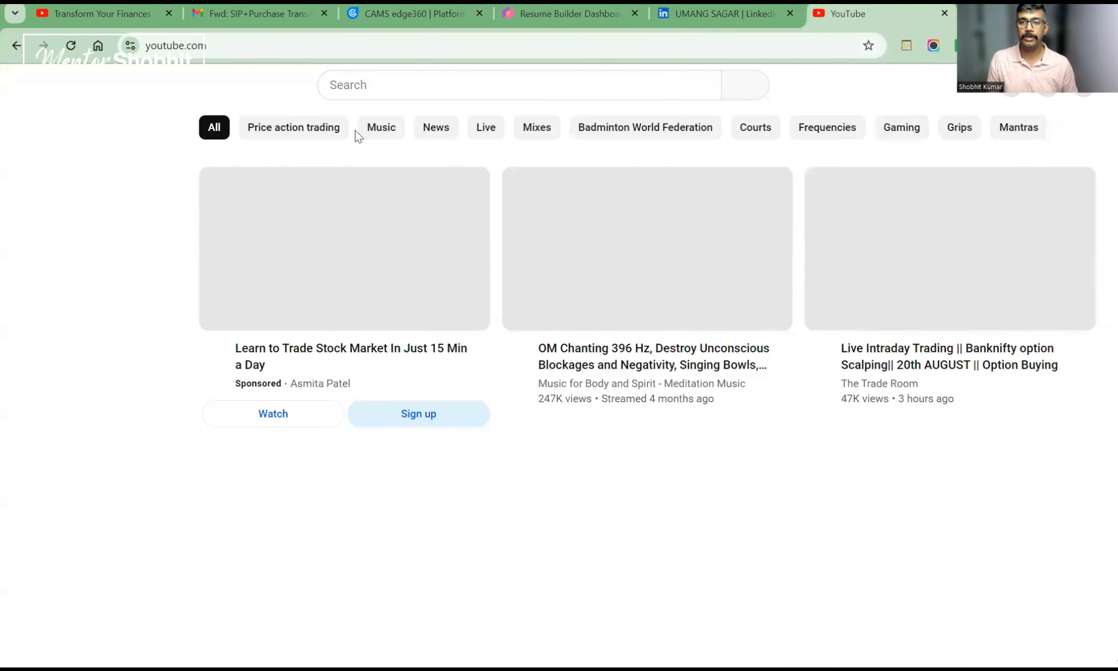
type("SBI BILLER MODE")
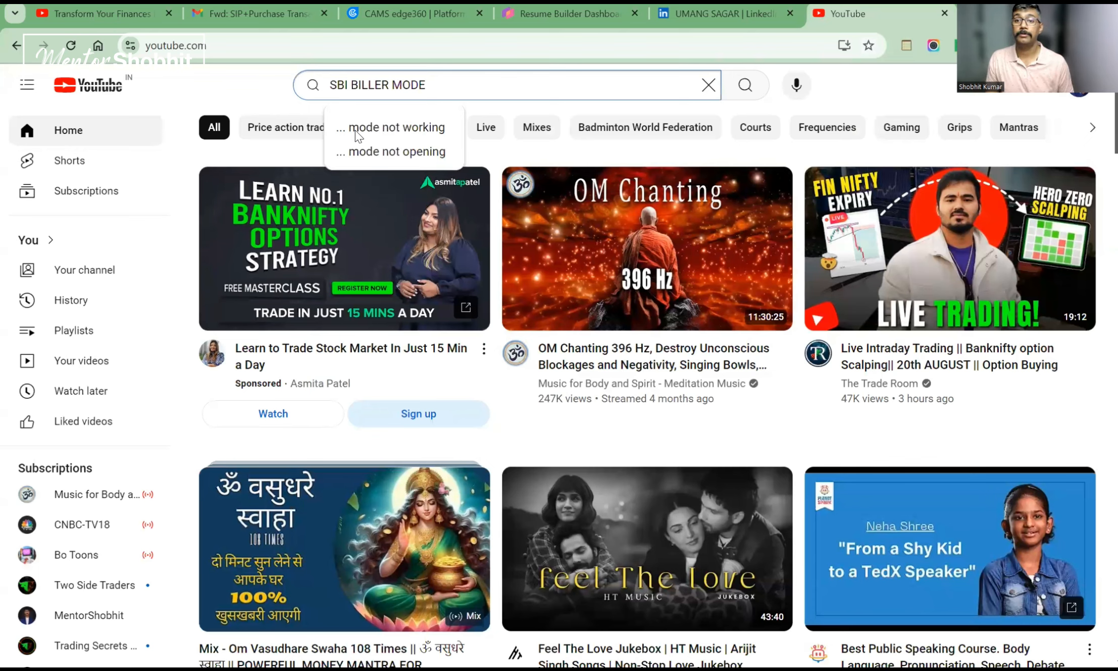
type(" HOW T")
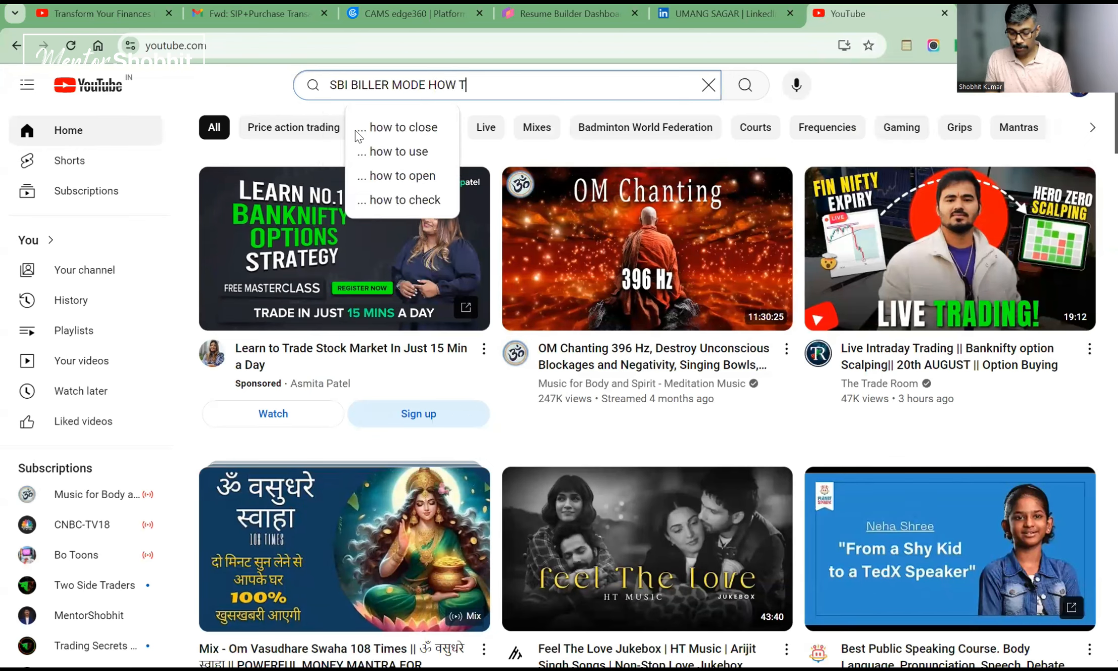
type("O ADD")
key("Return")
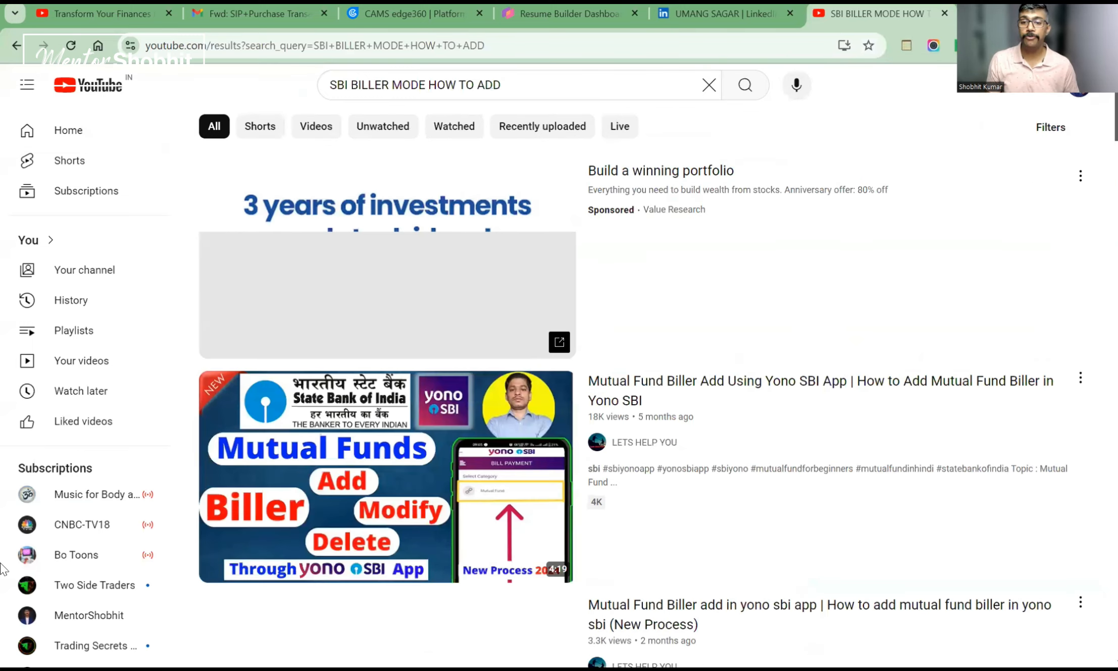
Step: Return to the CAMS edge360 SRN details, proceed to payment and choose PhonePe as the UPI option on CAMSPay
mouse_move(374, 531)
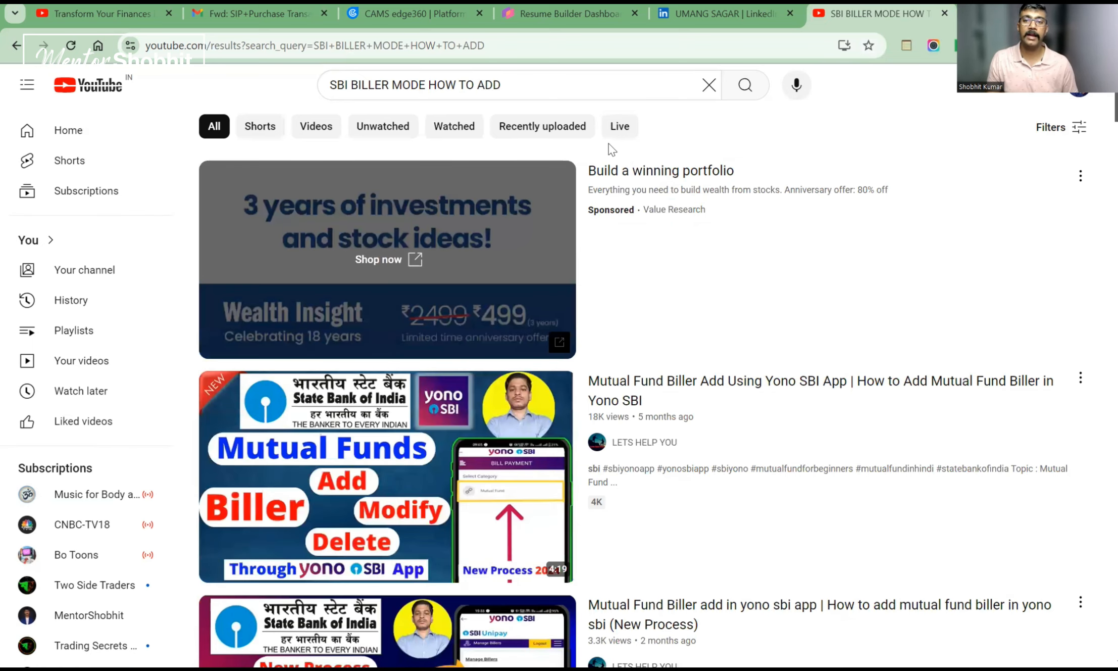
left_click(388, 11)
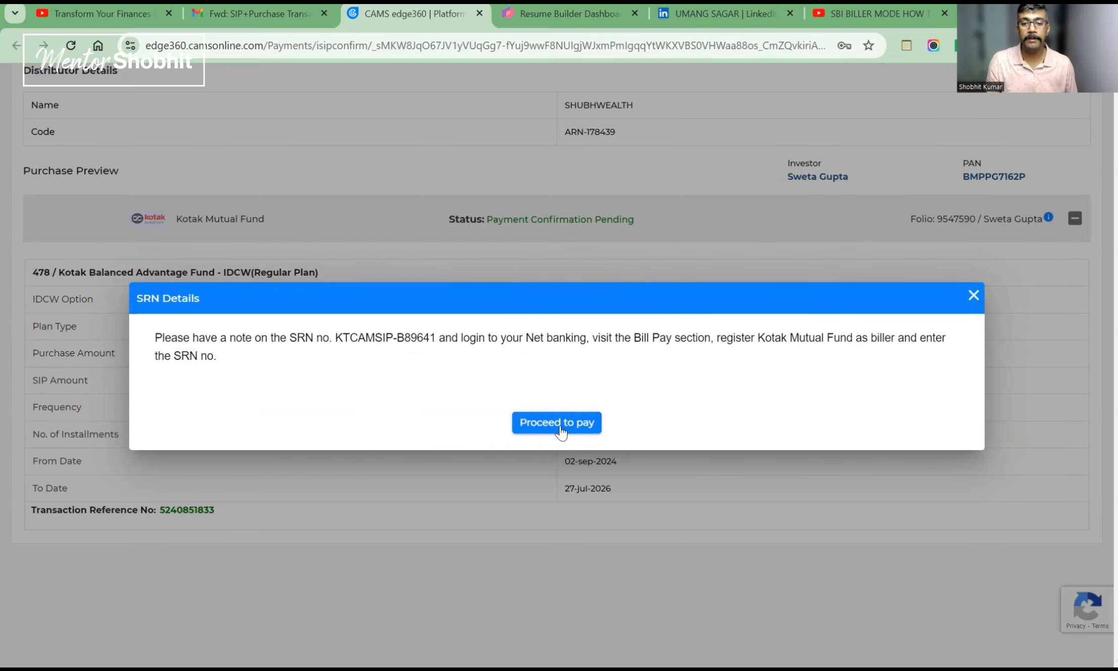
left_click(557, 424)
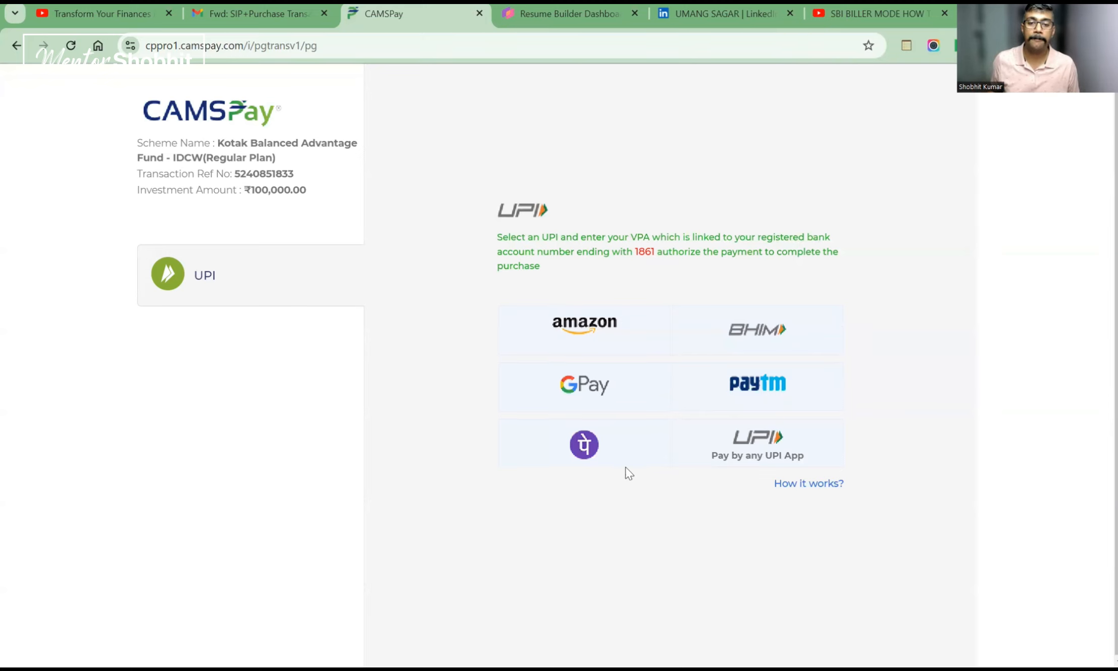
left_click(597, 454)
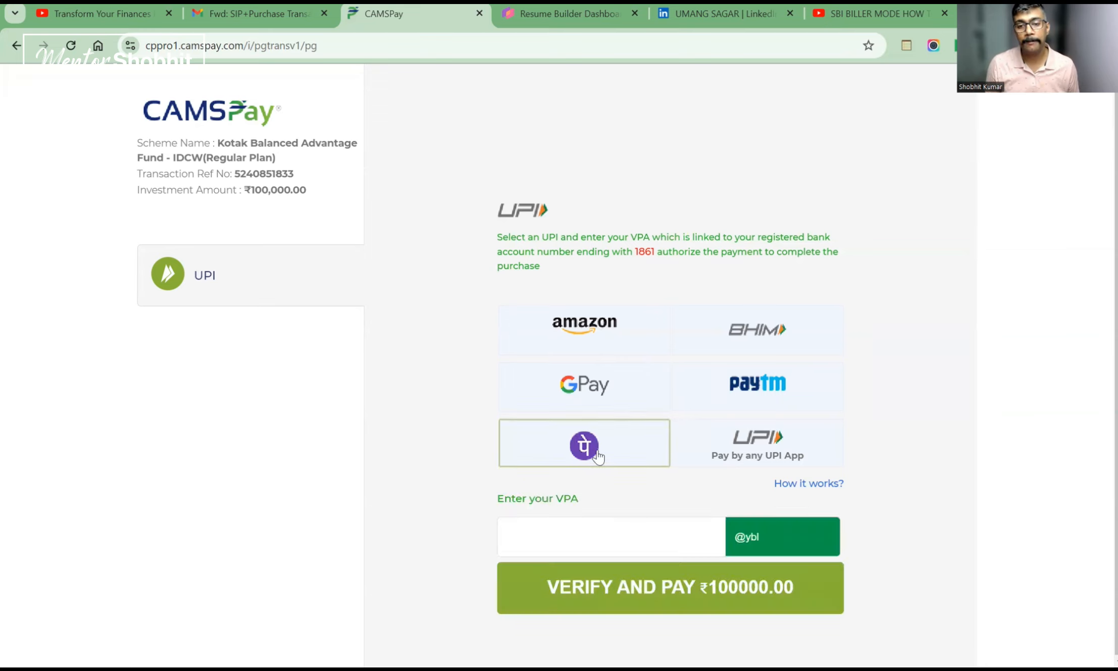
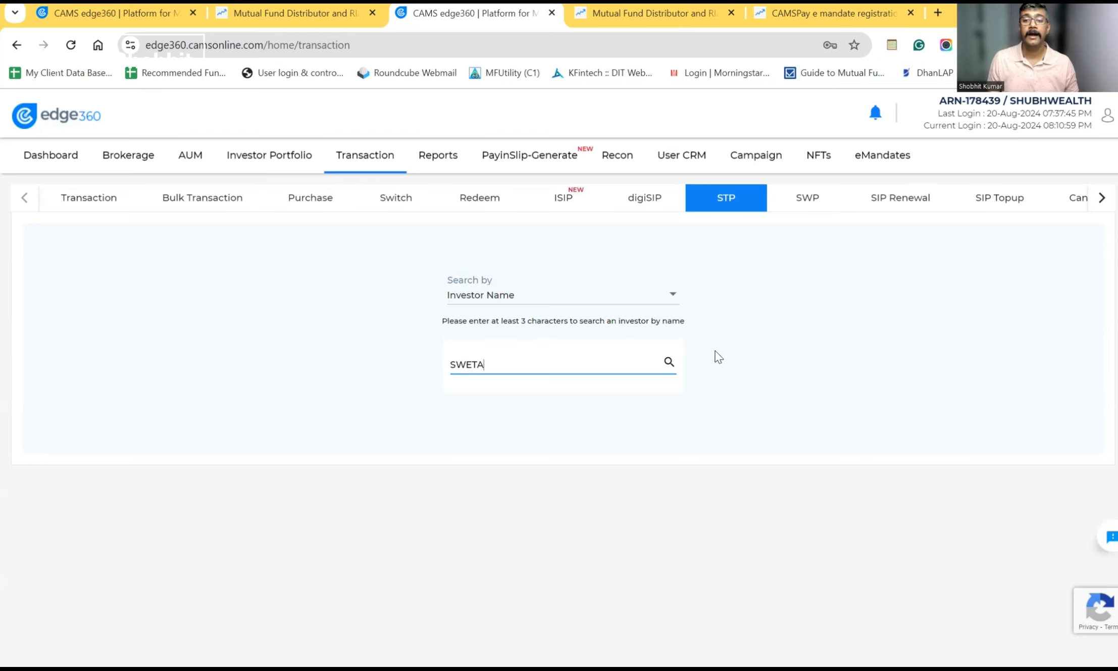
Step: Find the investor for an STP and choose Kotak Nifty Midcap 50 Index Fund Regular Plan - Growth as the target of the Kotak Small Cap holding
left_click(669, 362)
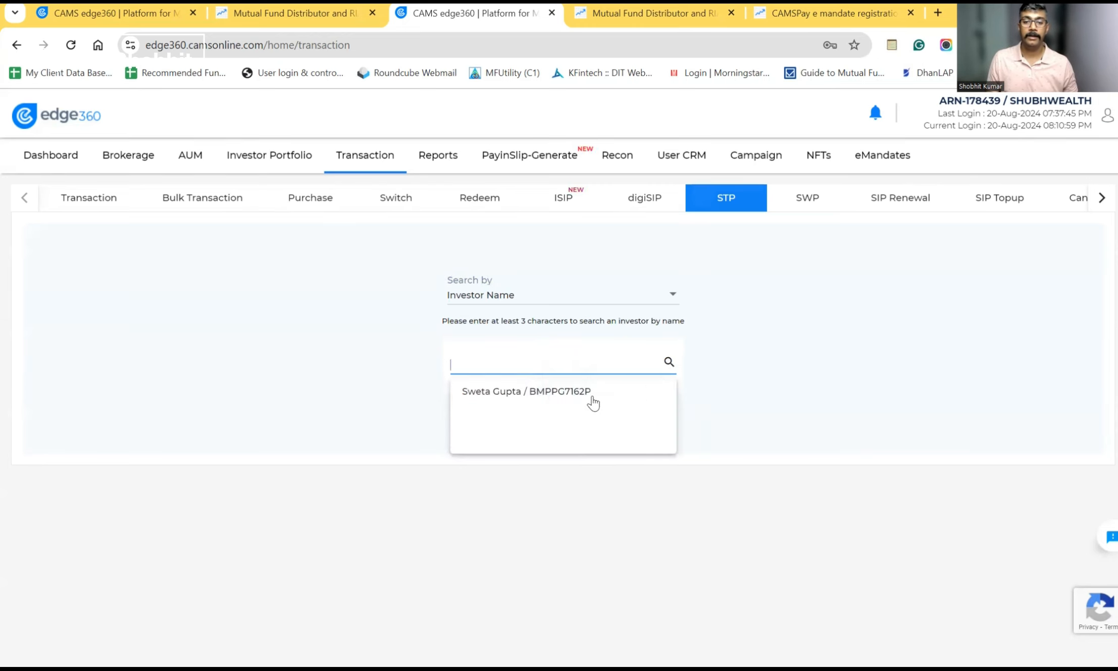
left_click(588, 396)
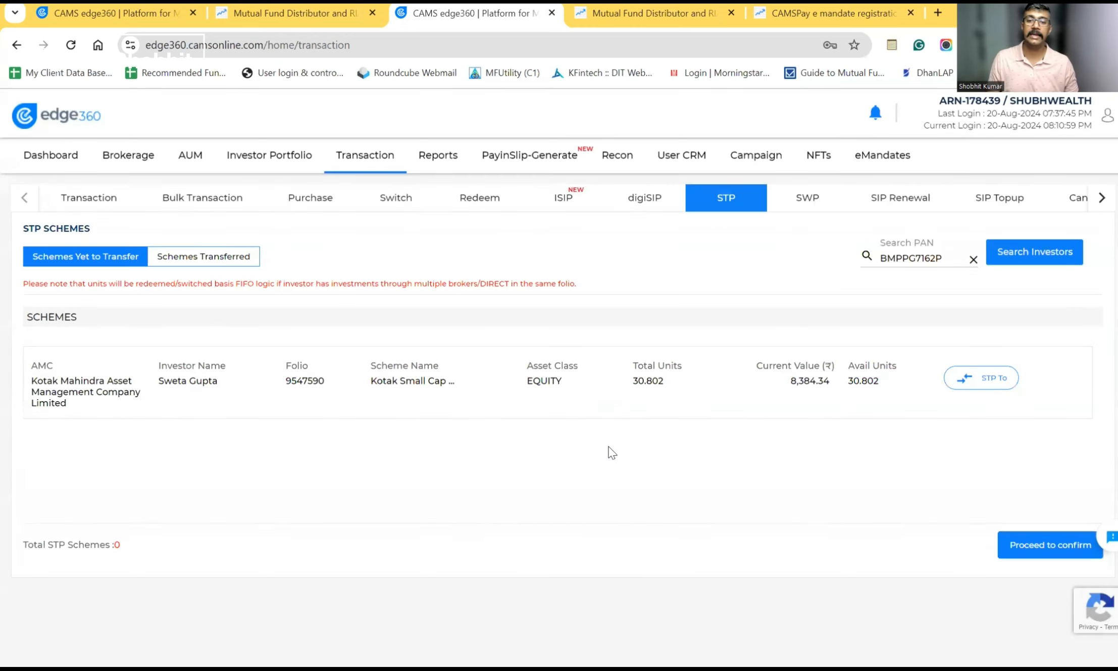
left_click(994, 392)
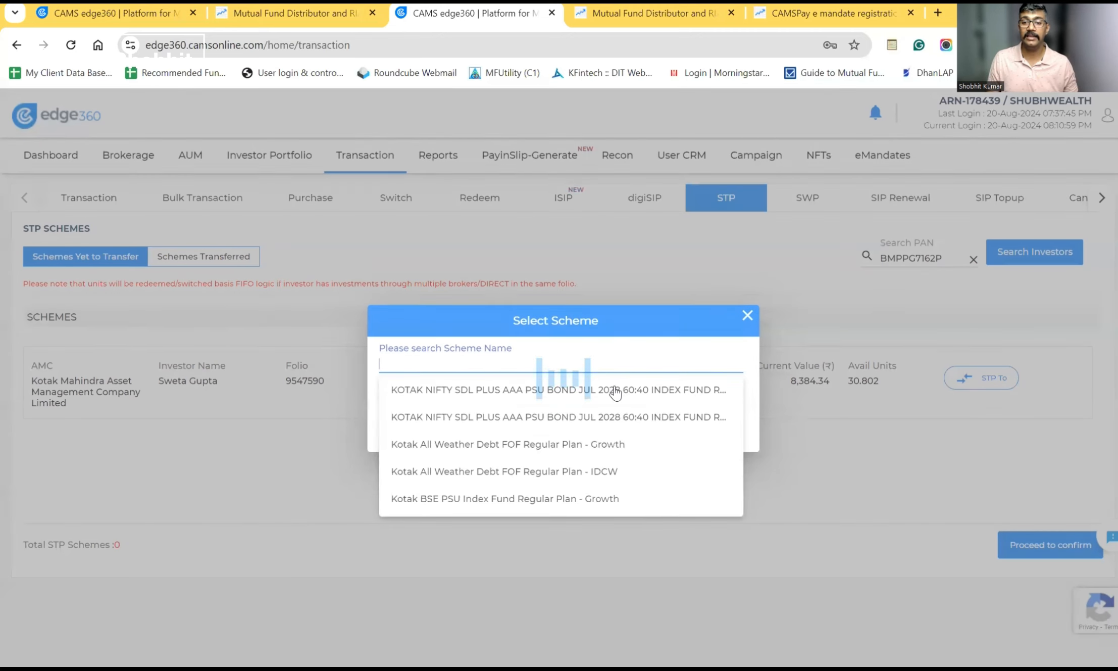
type("MI")
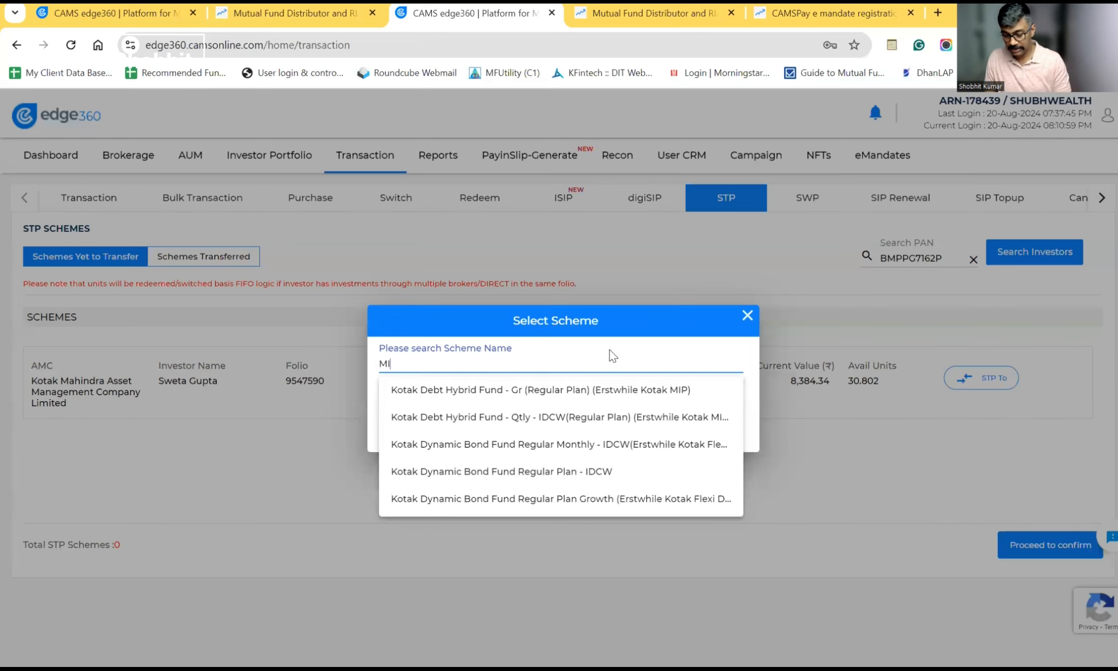
type("SD")
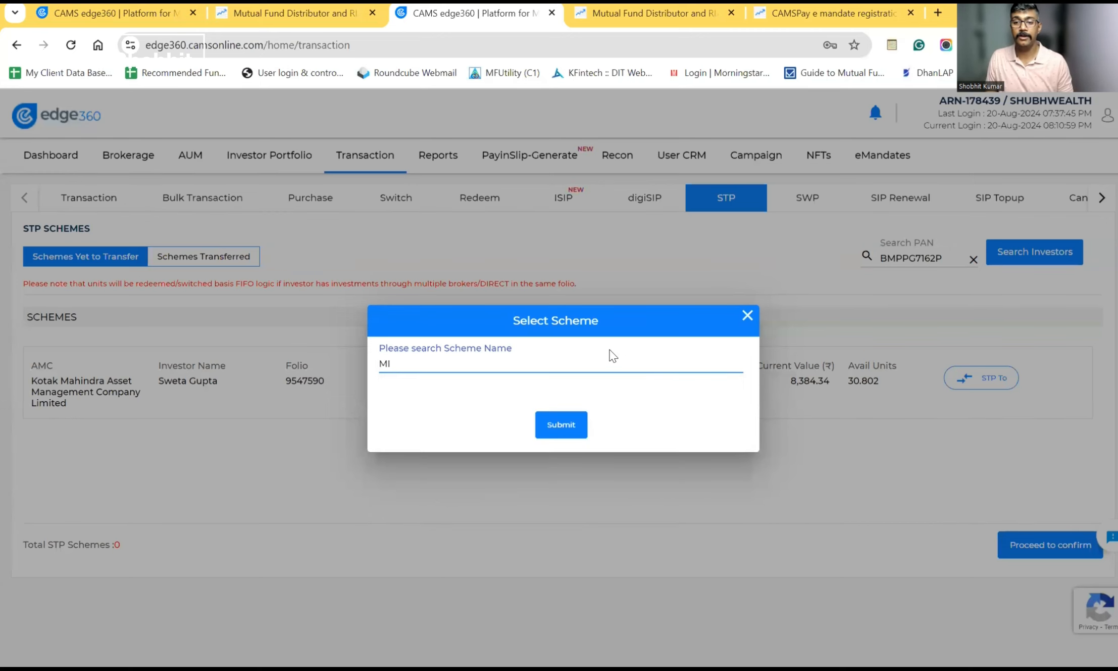
type("D")
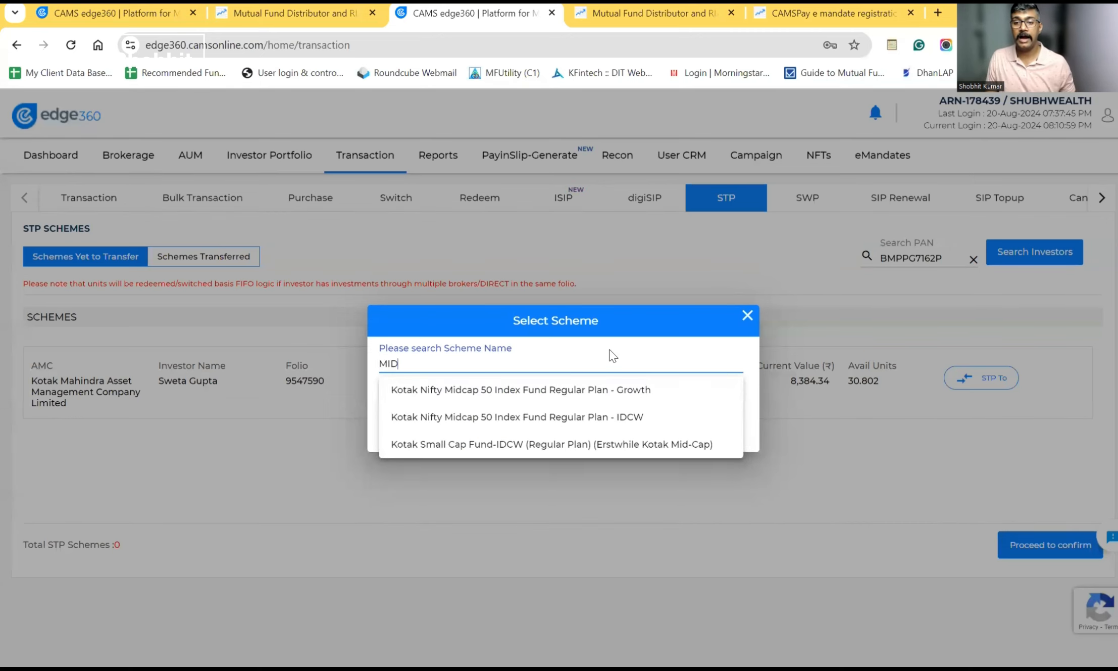
left_click(575, 390)
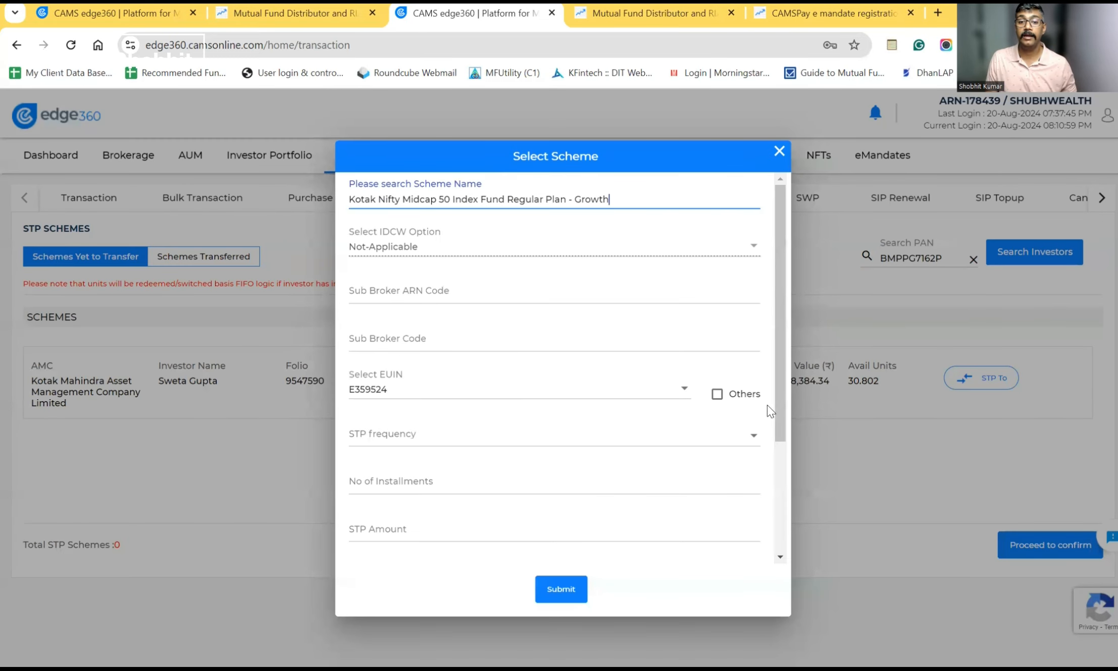
Step: Set the STP frequency to Once a Week with 12 installments
left_click(565, 440)
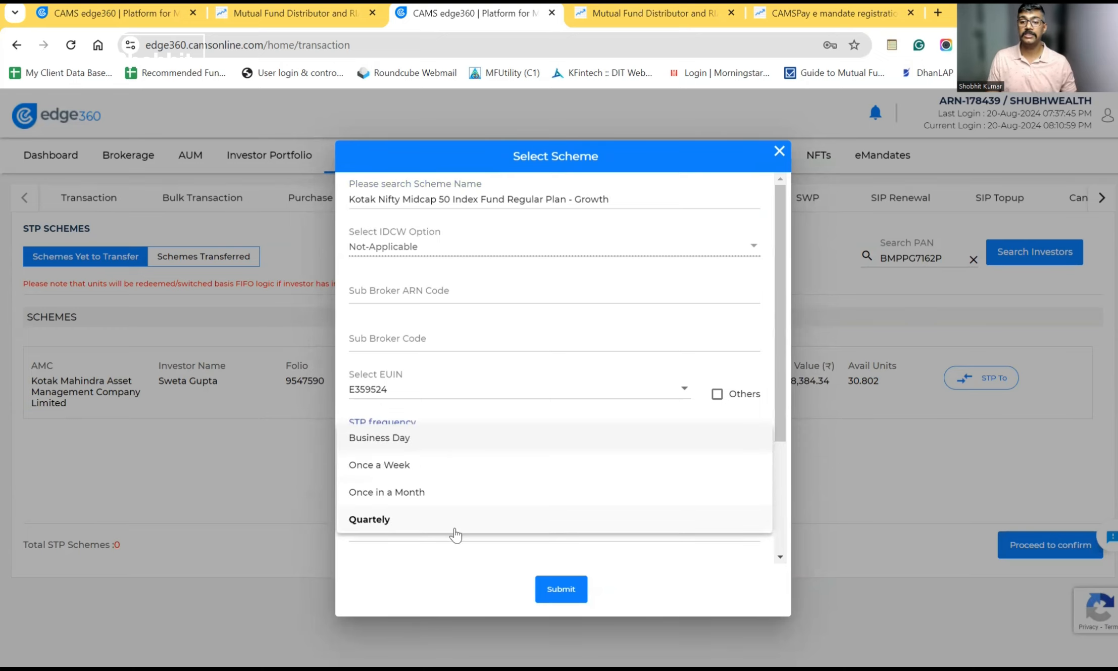
left_click(465, 467)
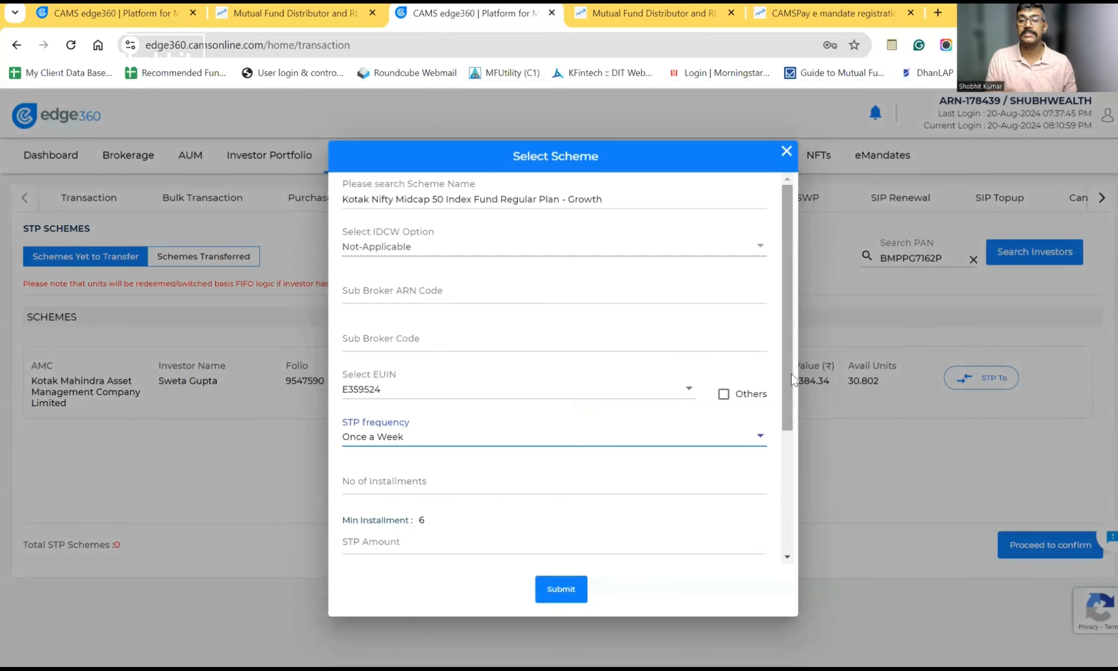
scroll(791, 374, "down", 3)
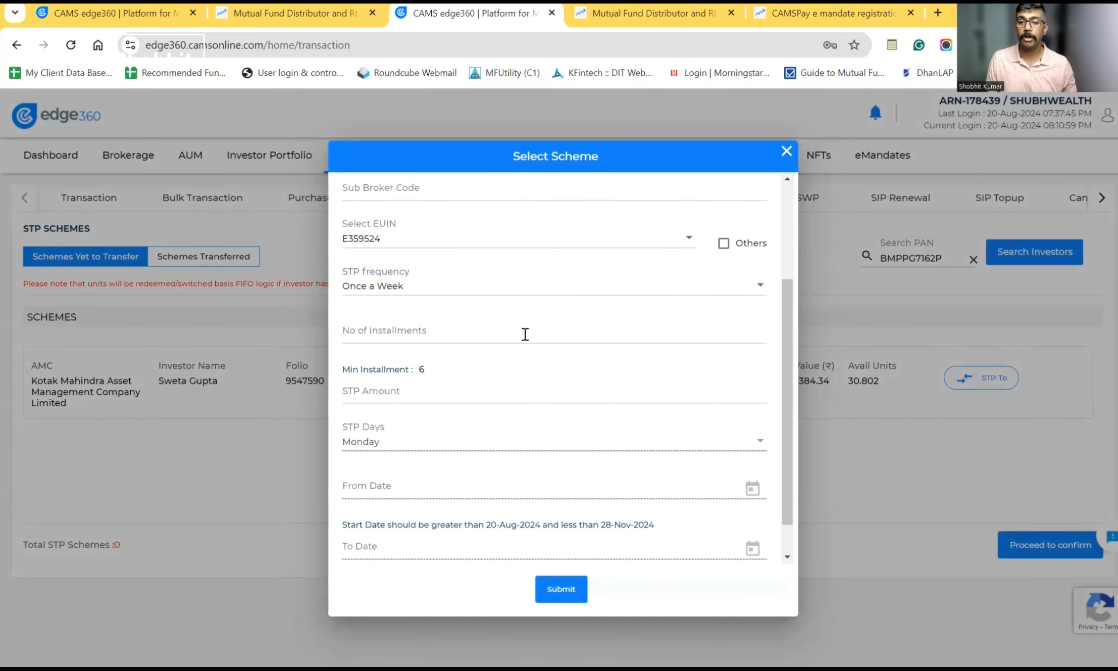
left_click(429, 329)
type("12")
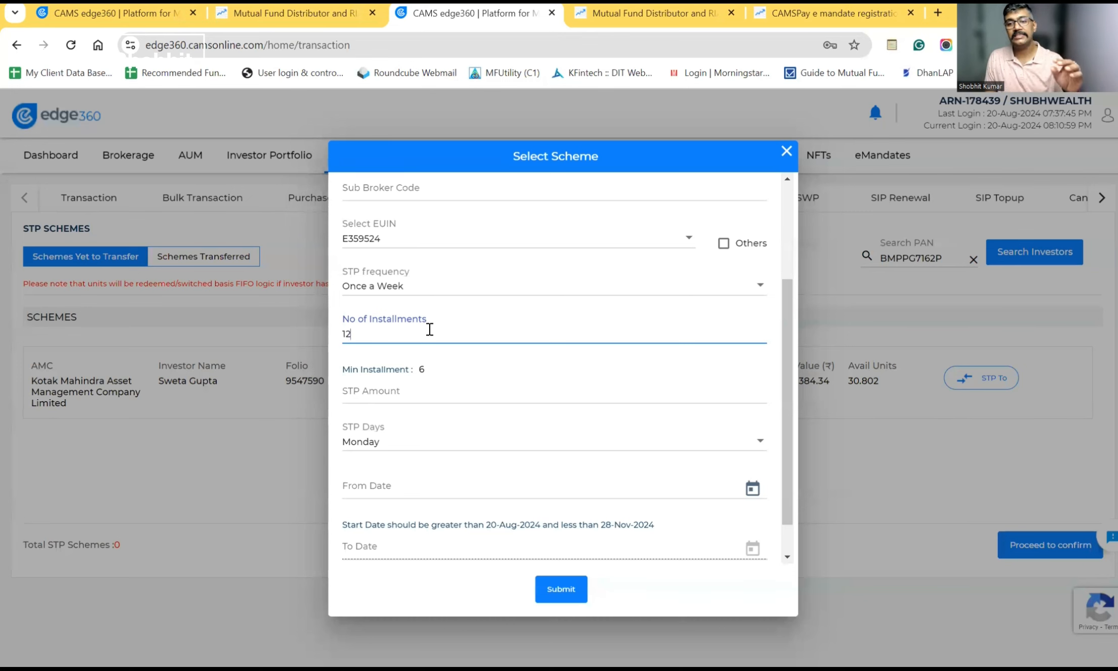
Step: Keep Monday as the STP day, set the STP amount to 500 rupees and submit the scheme details
left_click(368, 393)
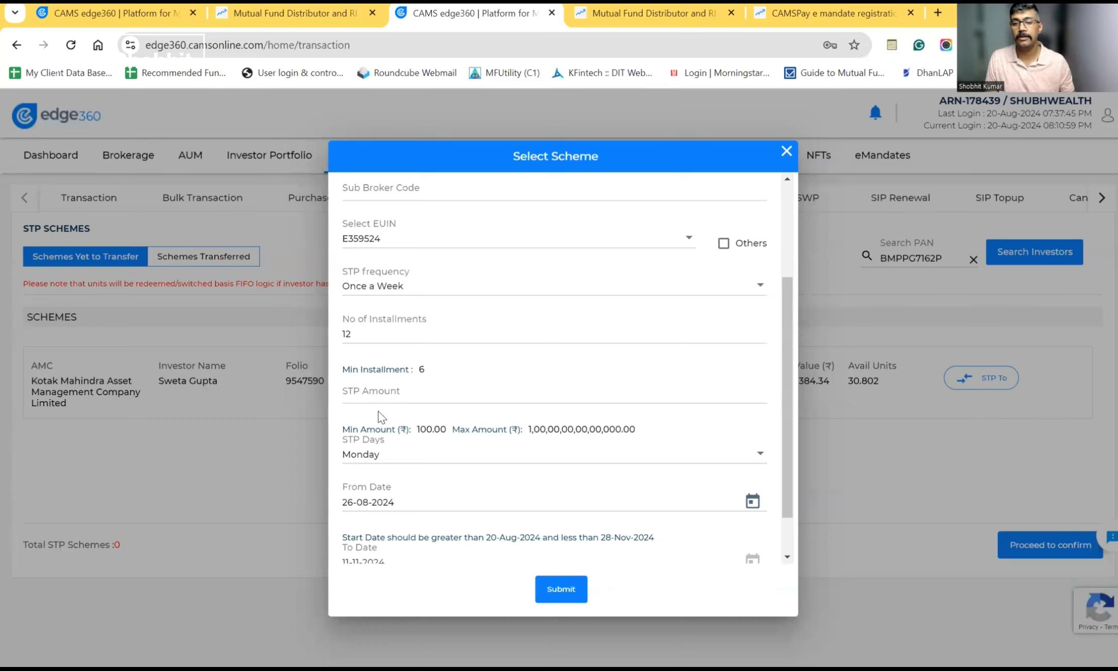
left_click(421, 458)
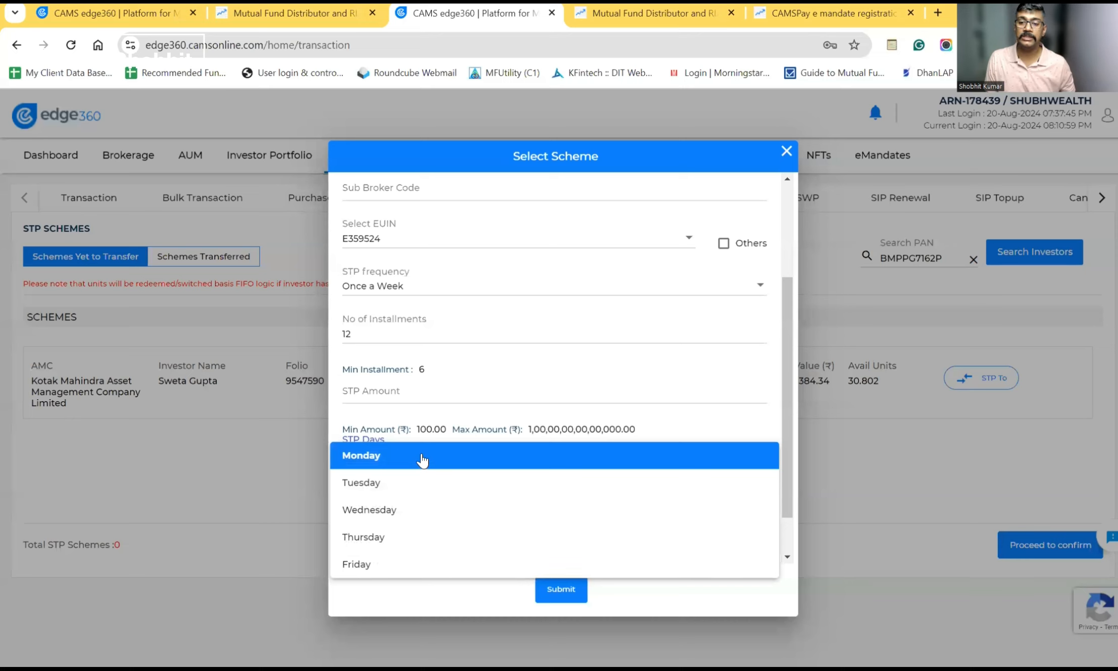
left_click(422, 457)
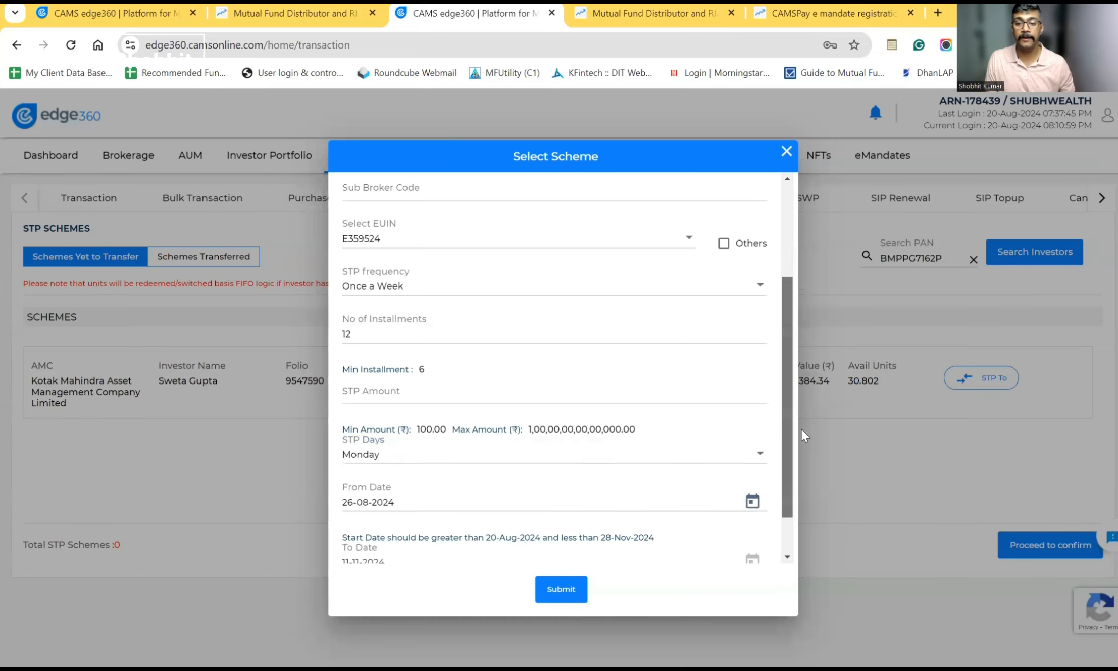
scroll(802, 455, "down", 1)
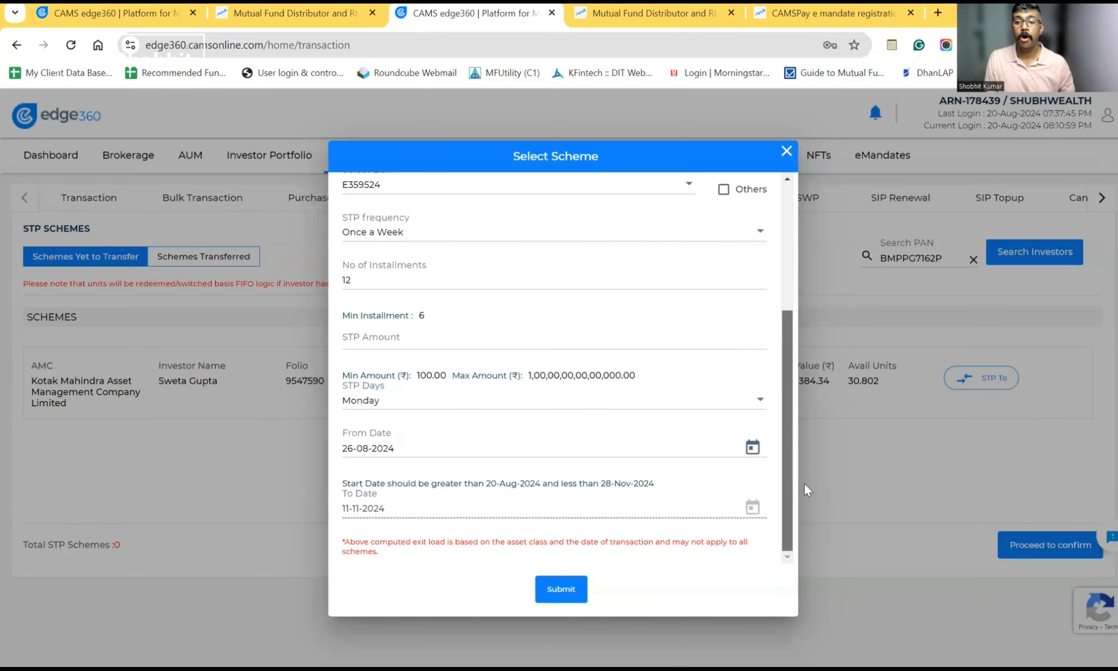
left_click(567, 589)
left_click(445, 345)
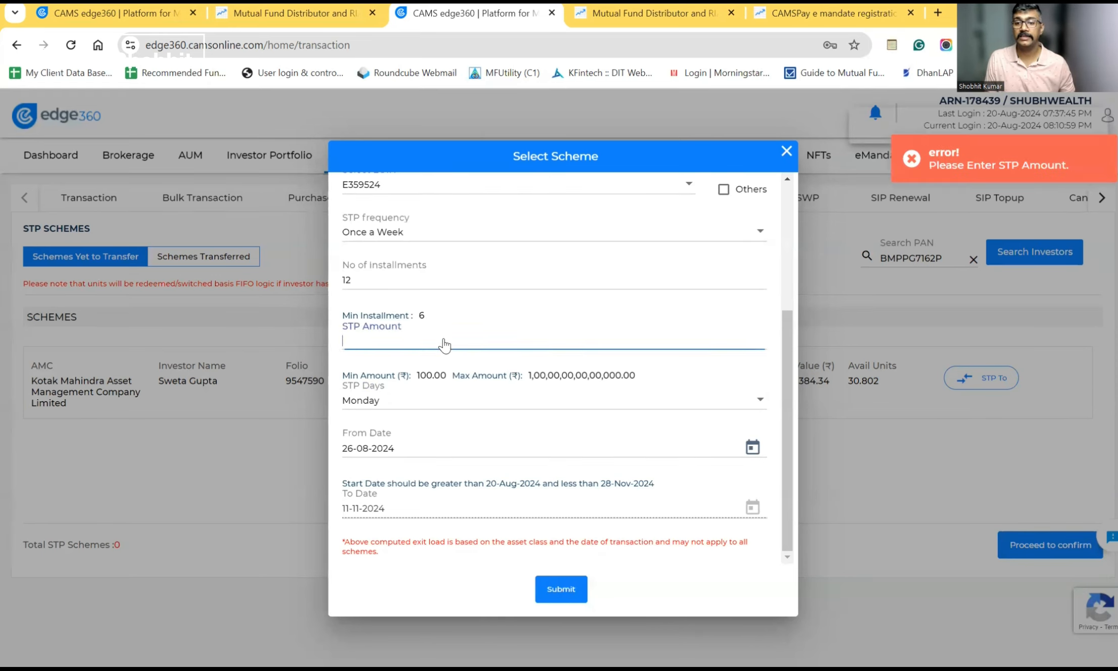
type("500")
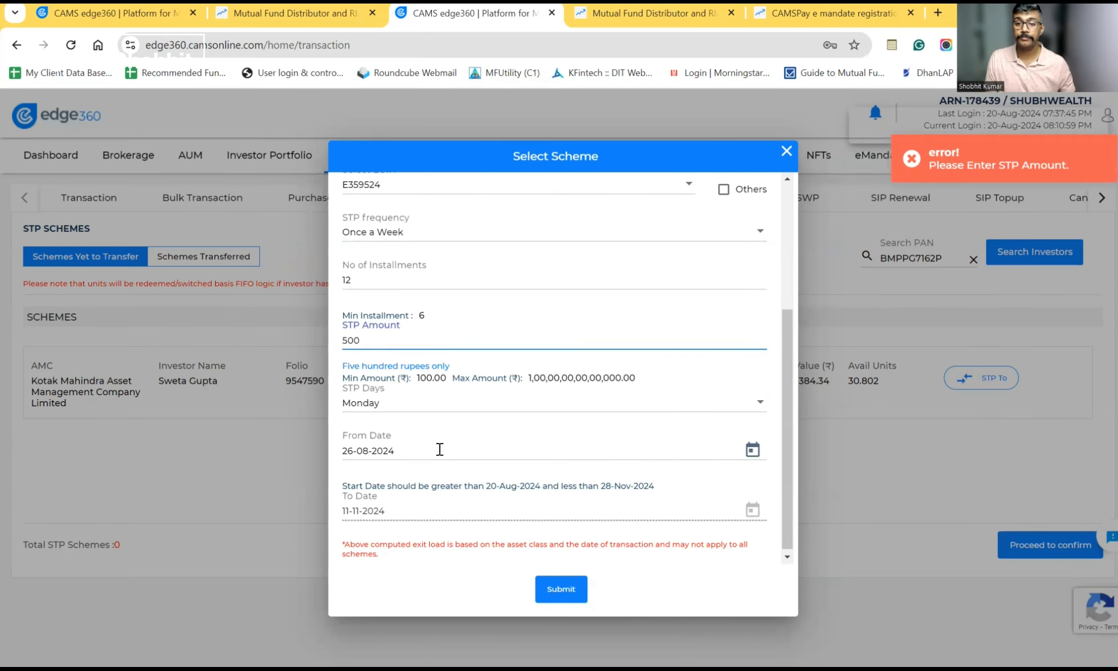
left_click(562, 589)
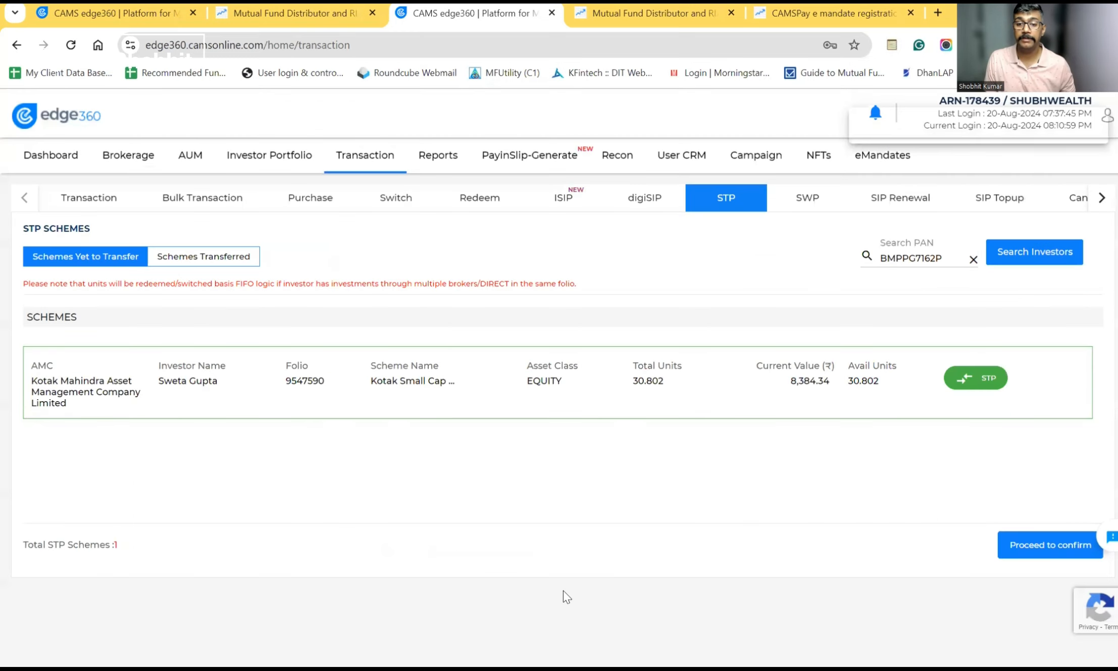
Step: Proceed to the STP preview and select the investor's registered mobile number
left_click(1038, 546)
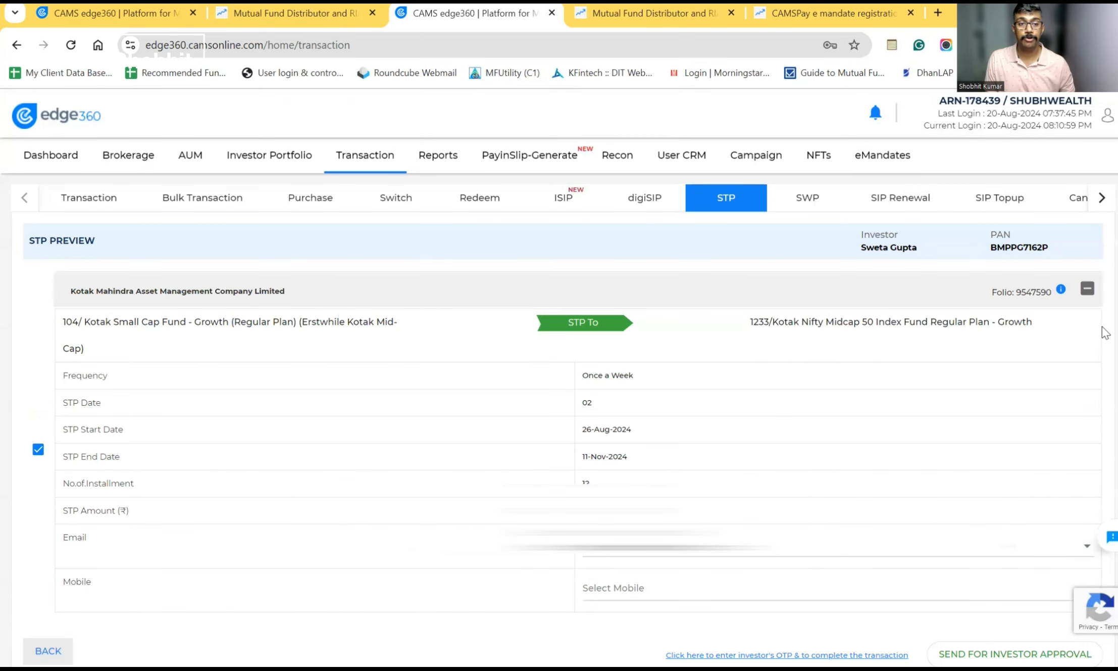
left_click(679, 586)
left_click(612, 592)
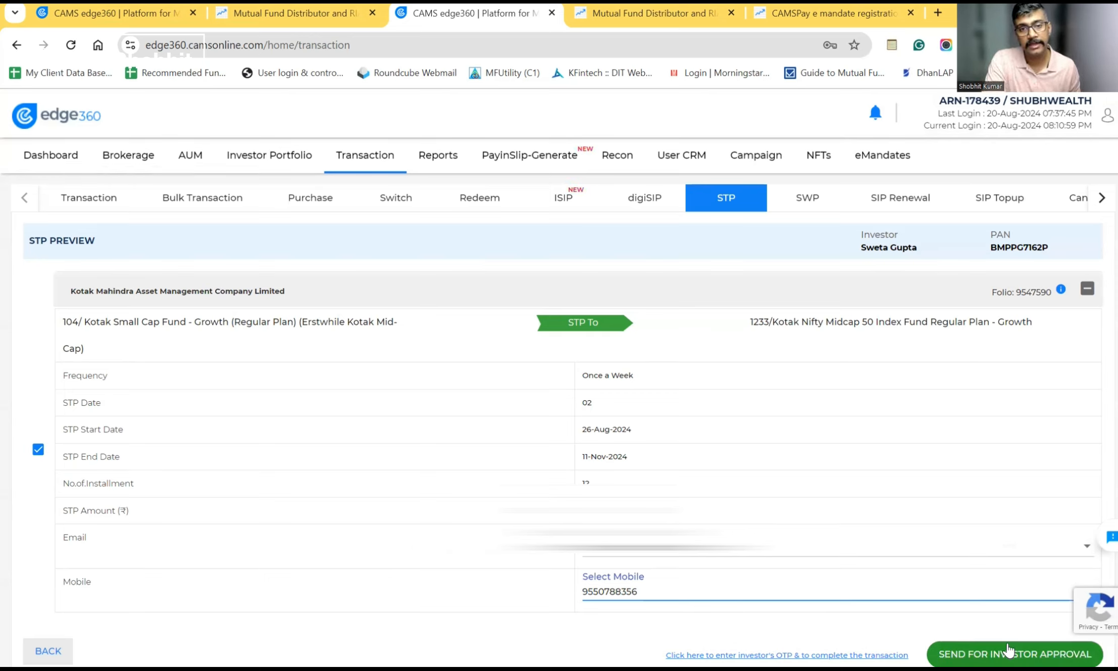
Step: Switch to an SWP transaction, search for the investor by name and open the investor's schemes
left_click(811, 201)
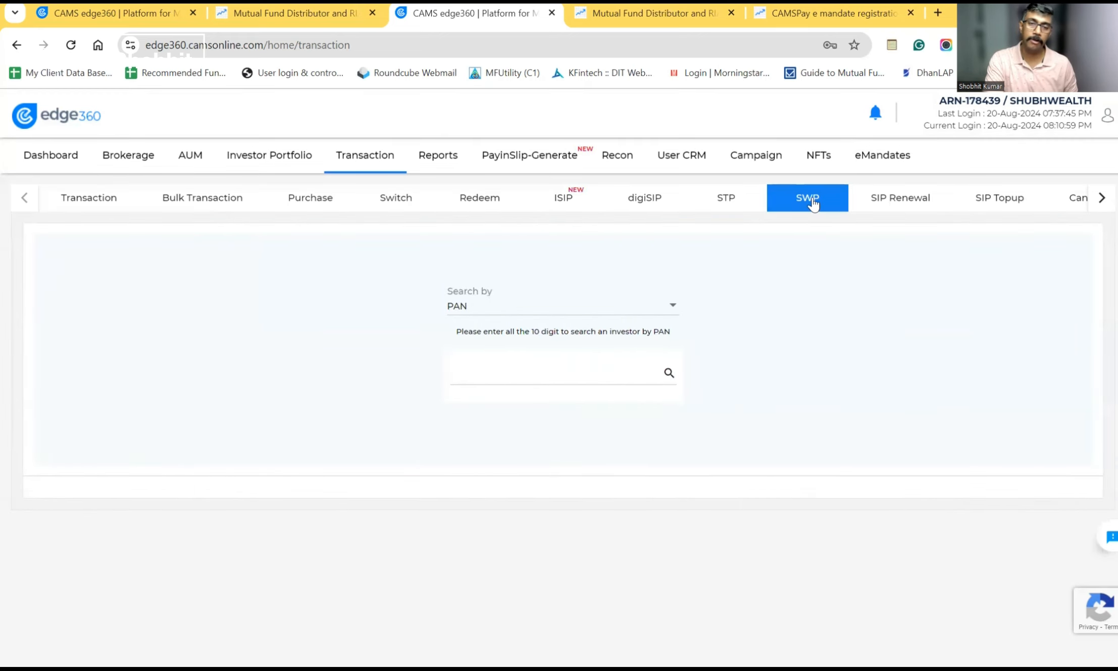
left_click(547, 310)
left_click(514, 336)
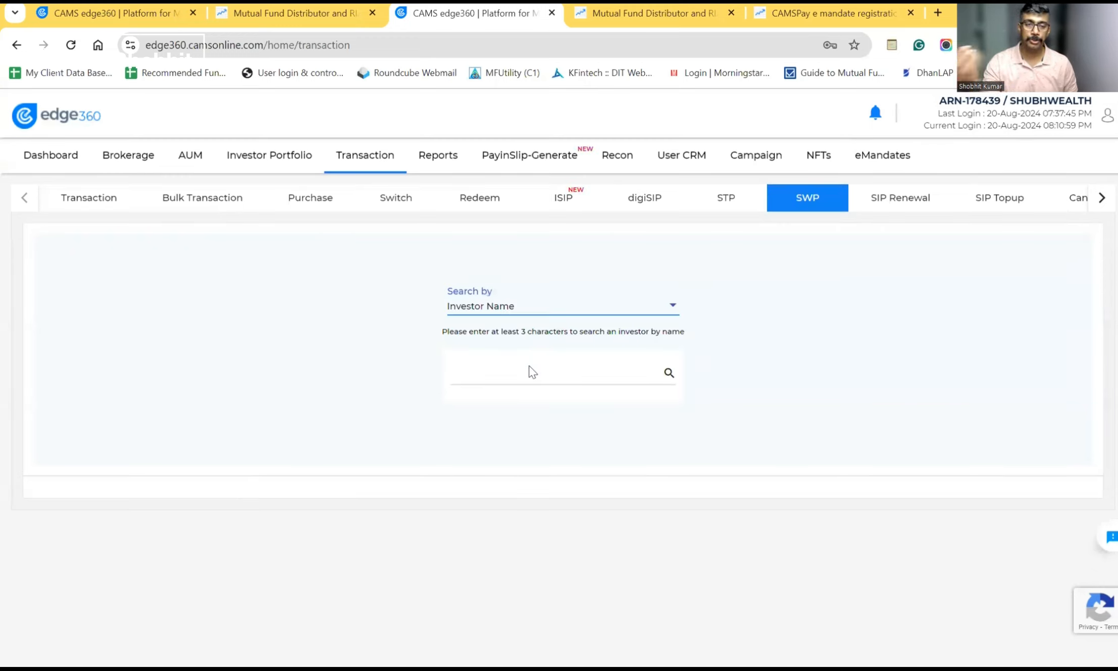
left_click(534, 375)
type("SWETA")
left_click(667, 372)
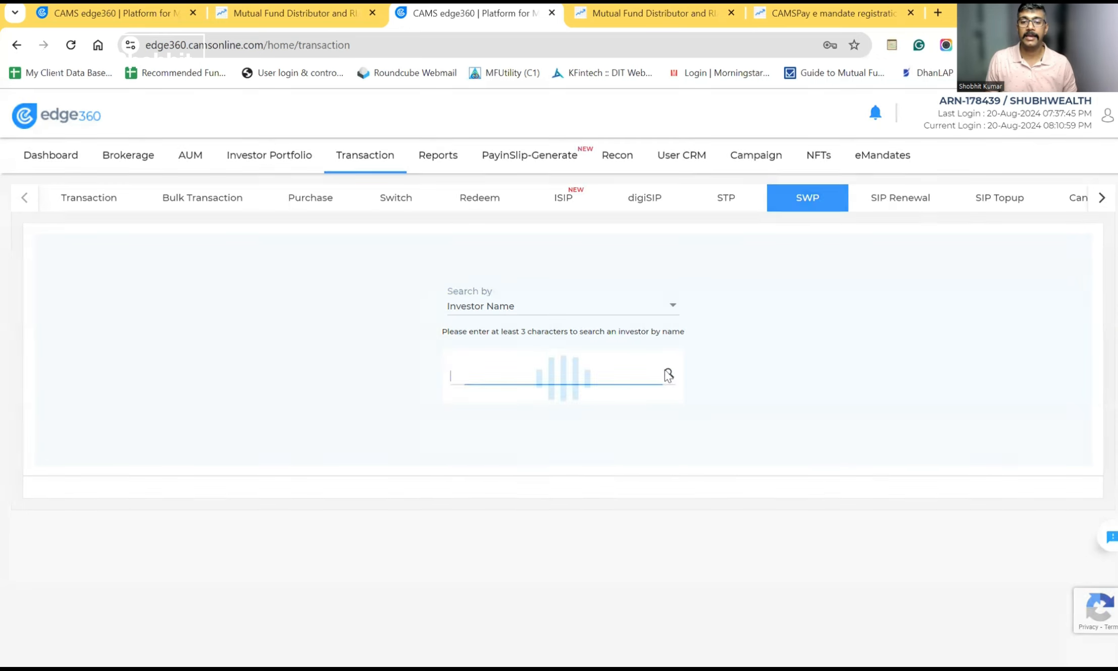
left_click(581, 402)
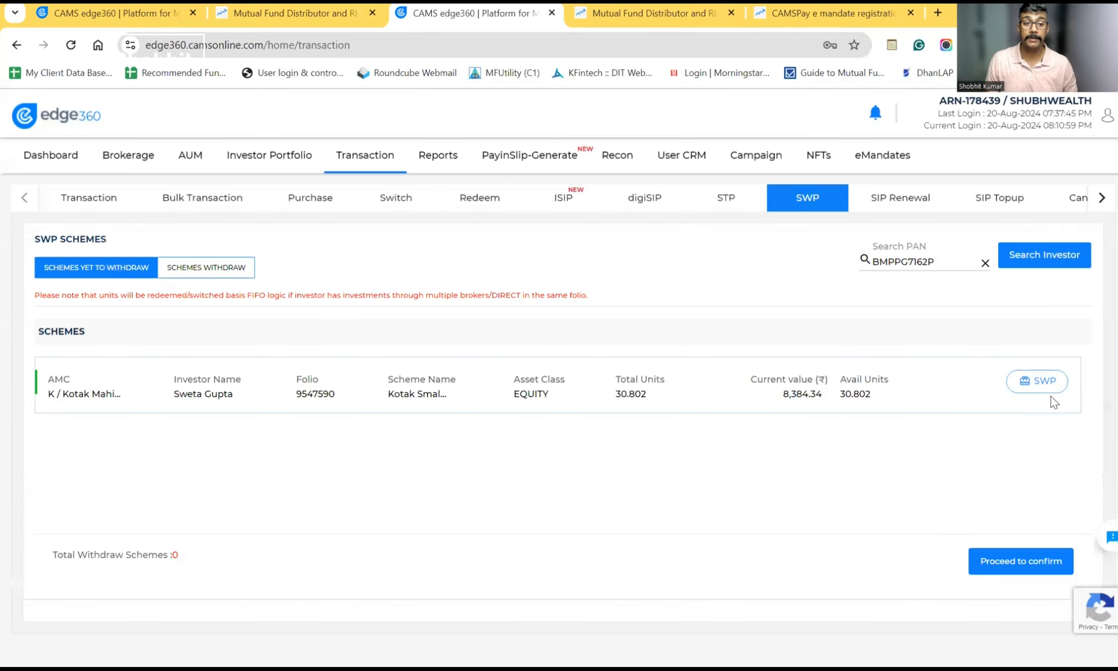
Step: Fill in the SWP for Kotak Small Cap Fund with frequency Once in a Month and amount 500 rupees, and try to submit it
left_click(1043, 386)
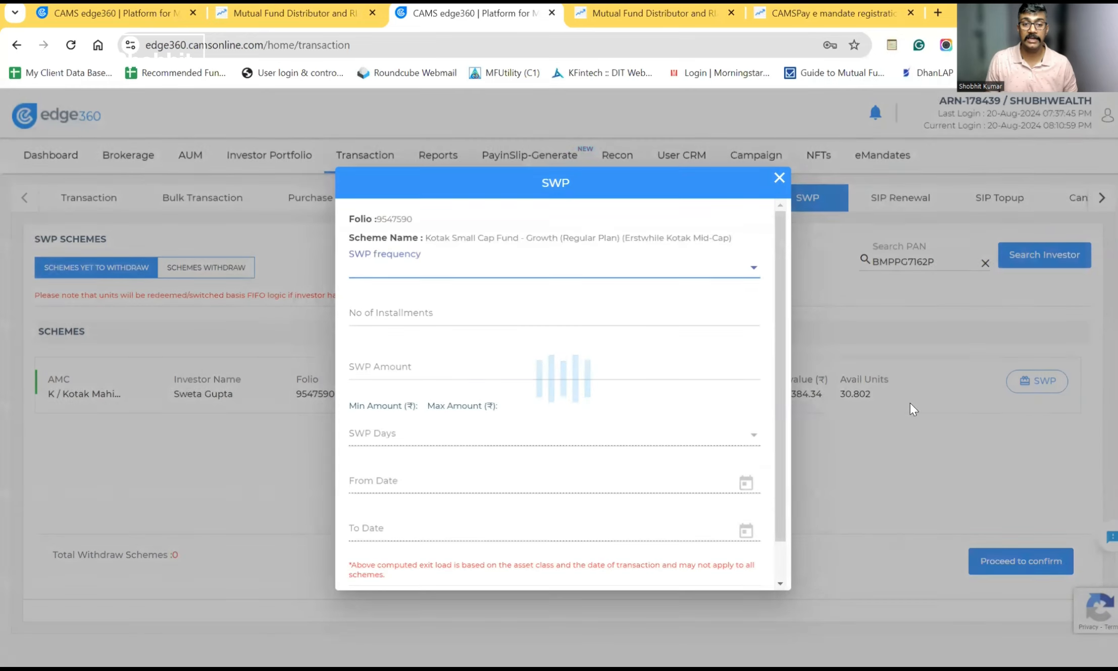
left_click(565, 275)
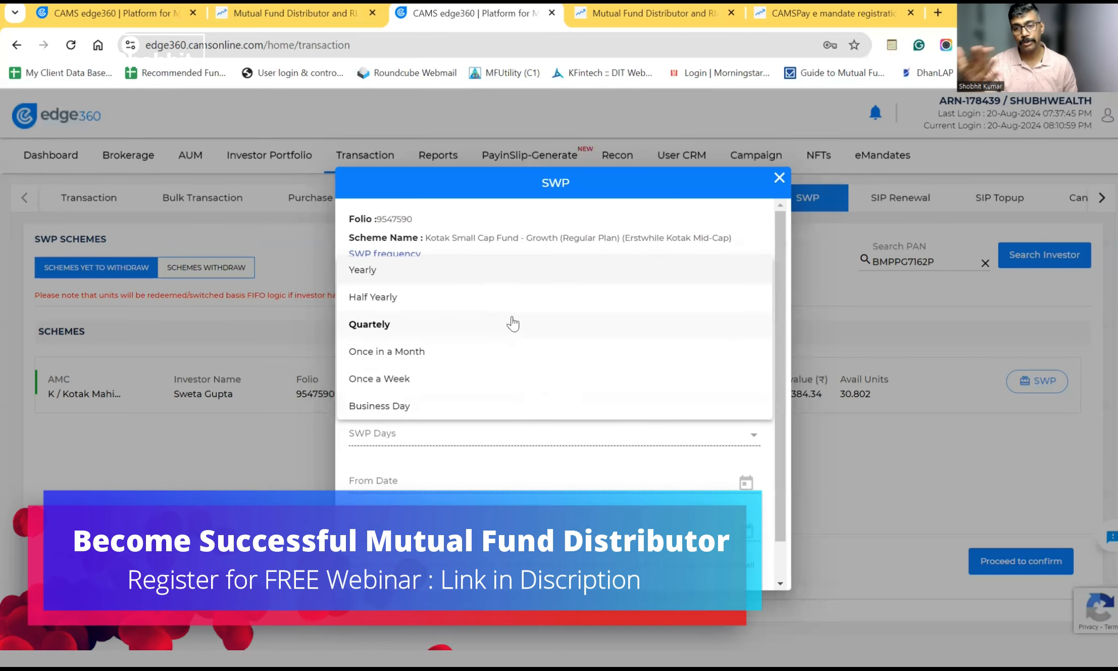
left_click(503, 354)
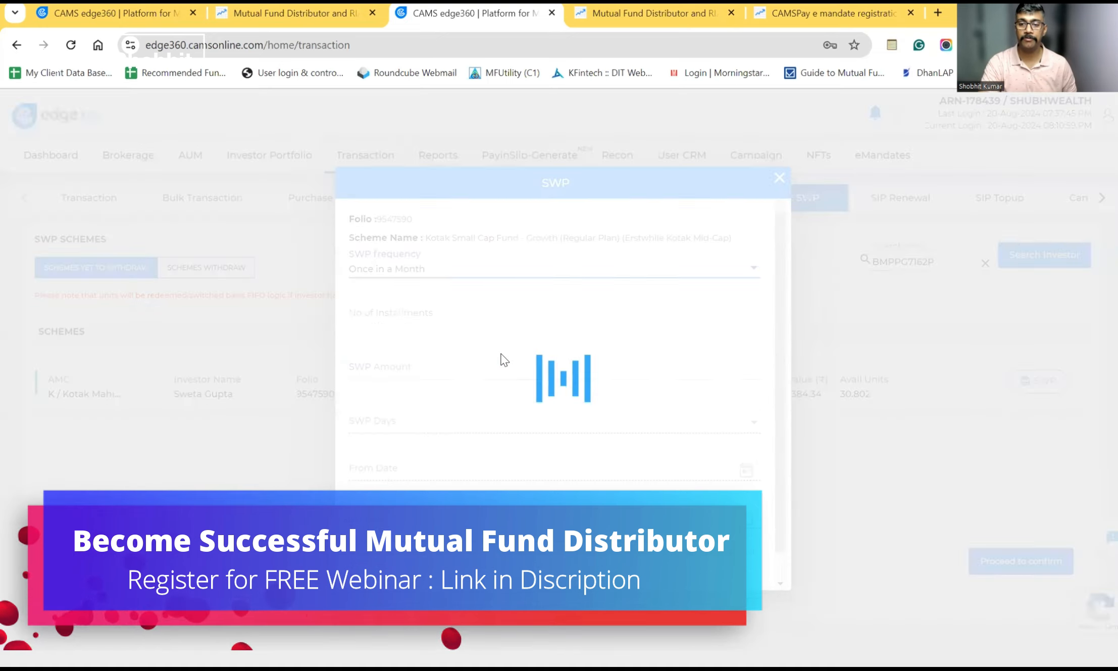
left_click(493, 379)
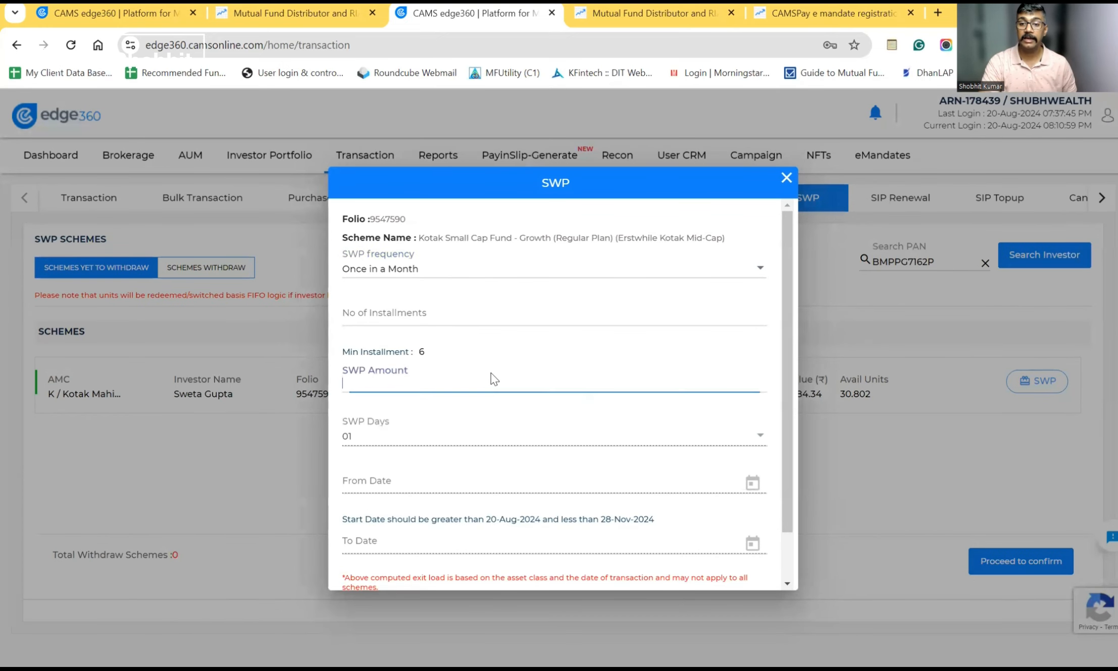
type("500")
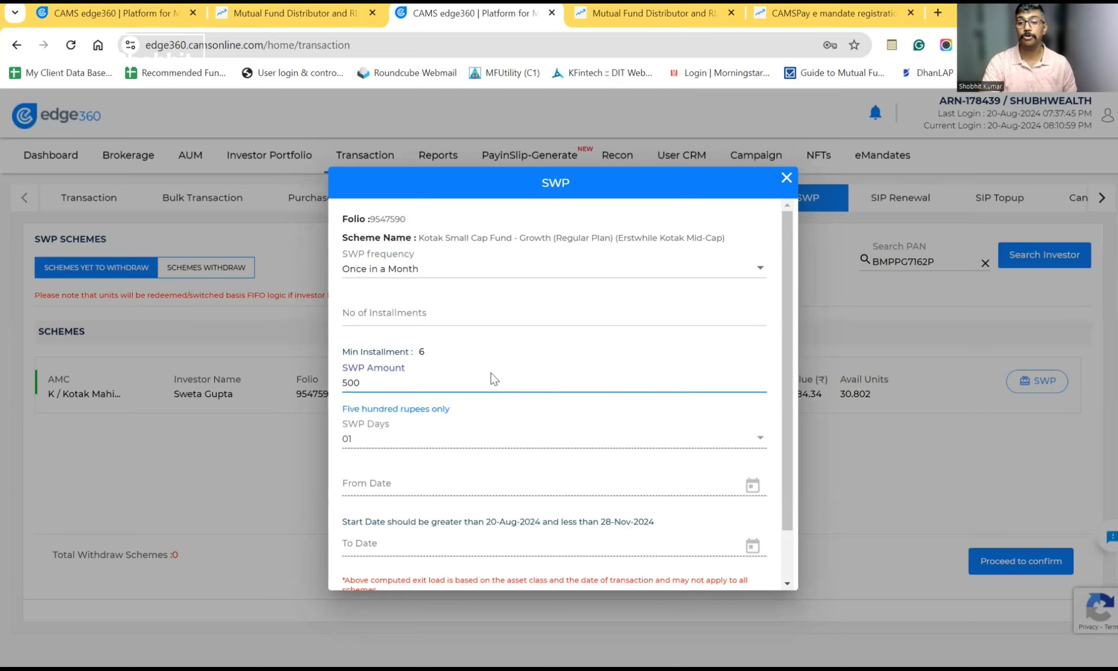
left_click(458, 443)
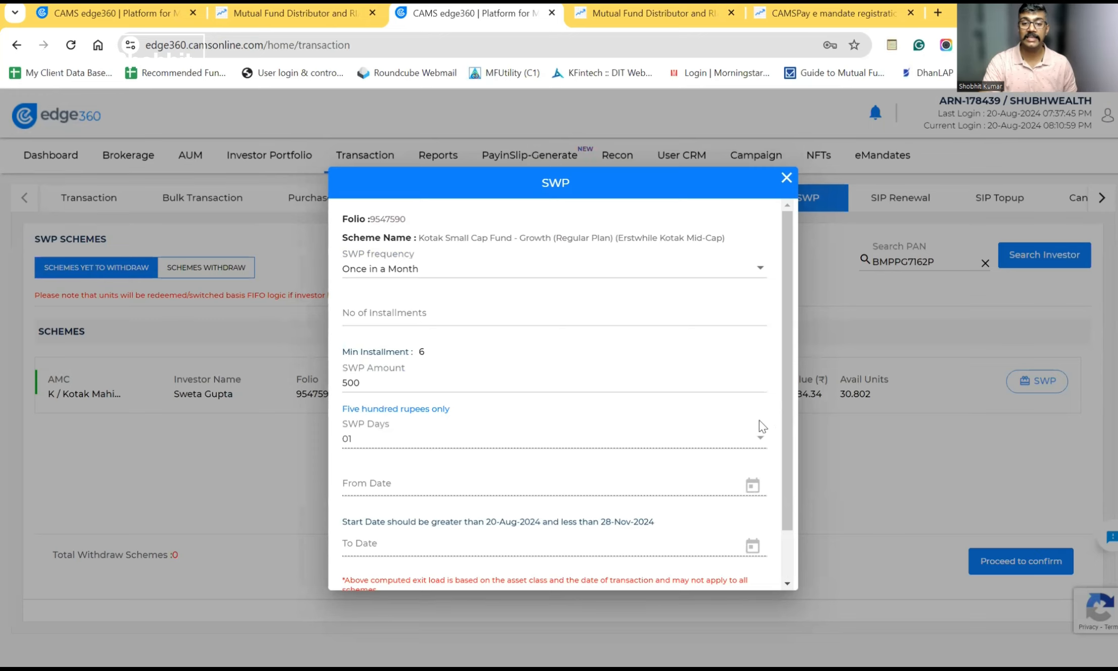
scroll(793, 500, "down", 2)
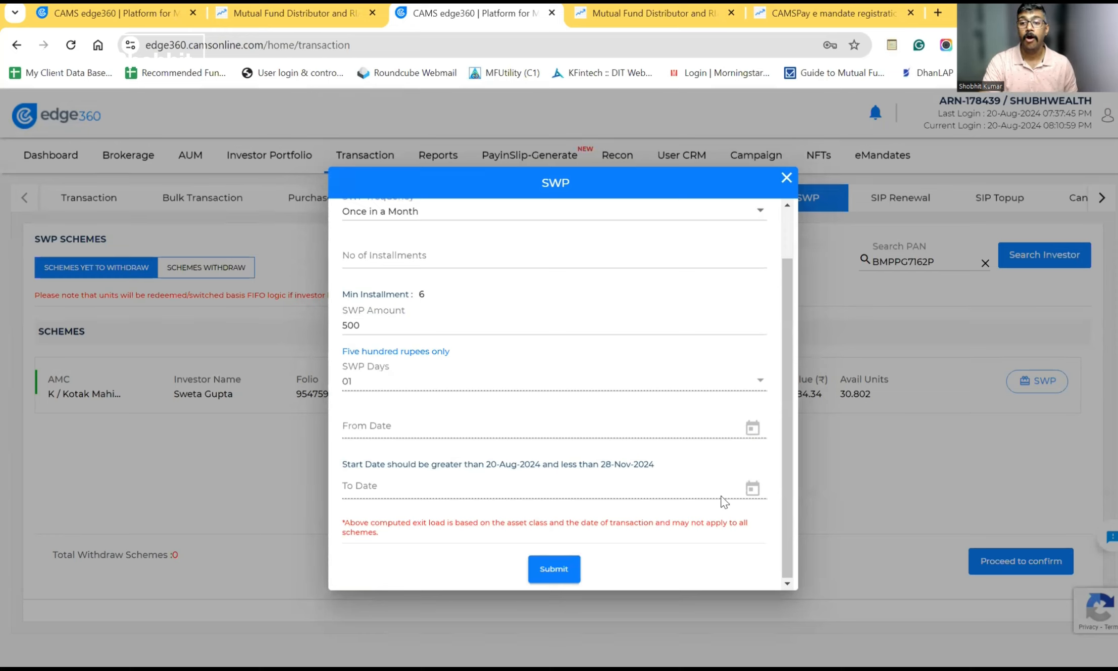
left_click(564, 565)
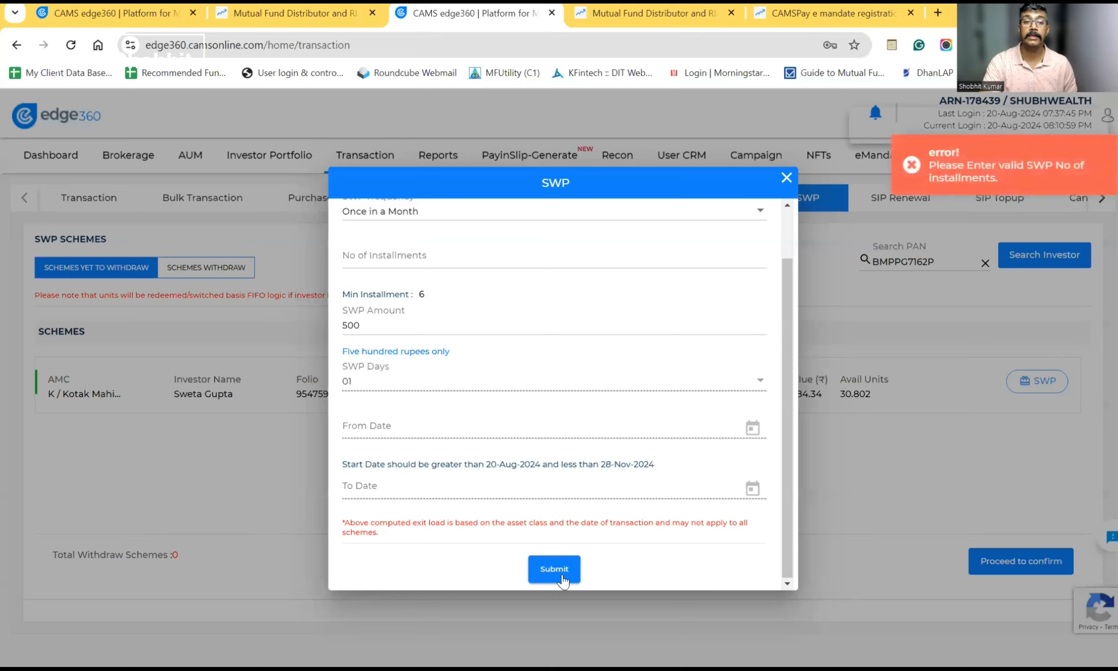
Step: Set the number of SWP installments to 12 and submit the scheme details
left_click_drag(785, 460, 512, 302)
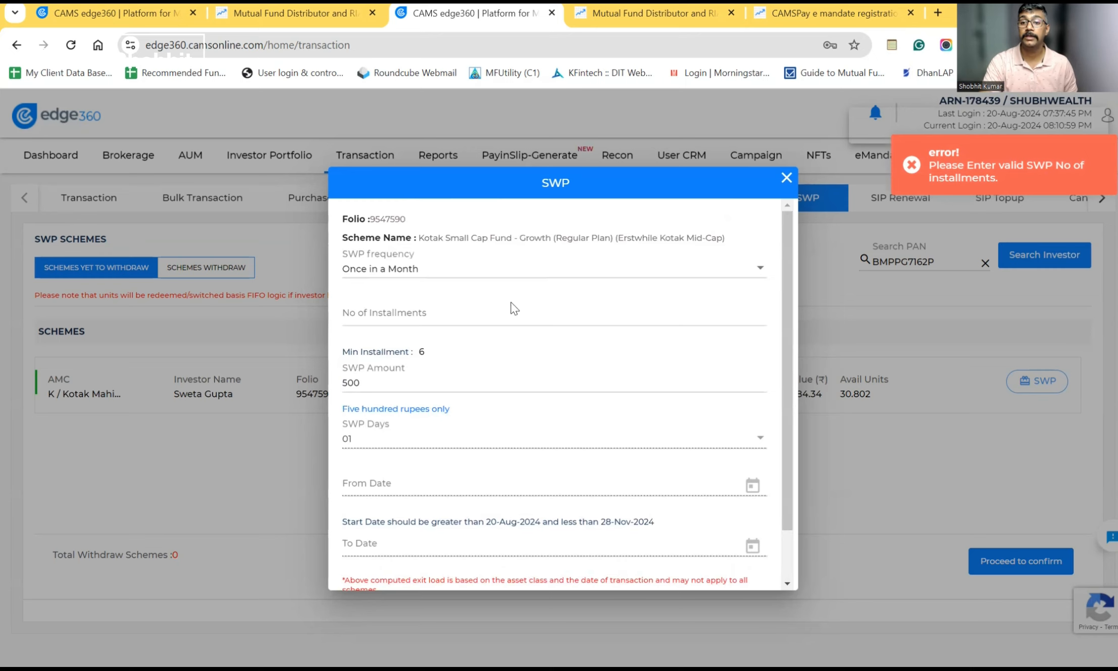
left_click(513, 311)
type("12")
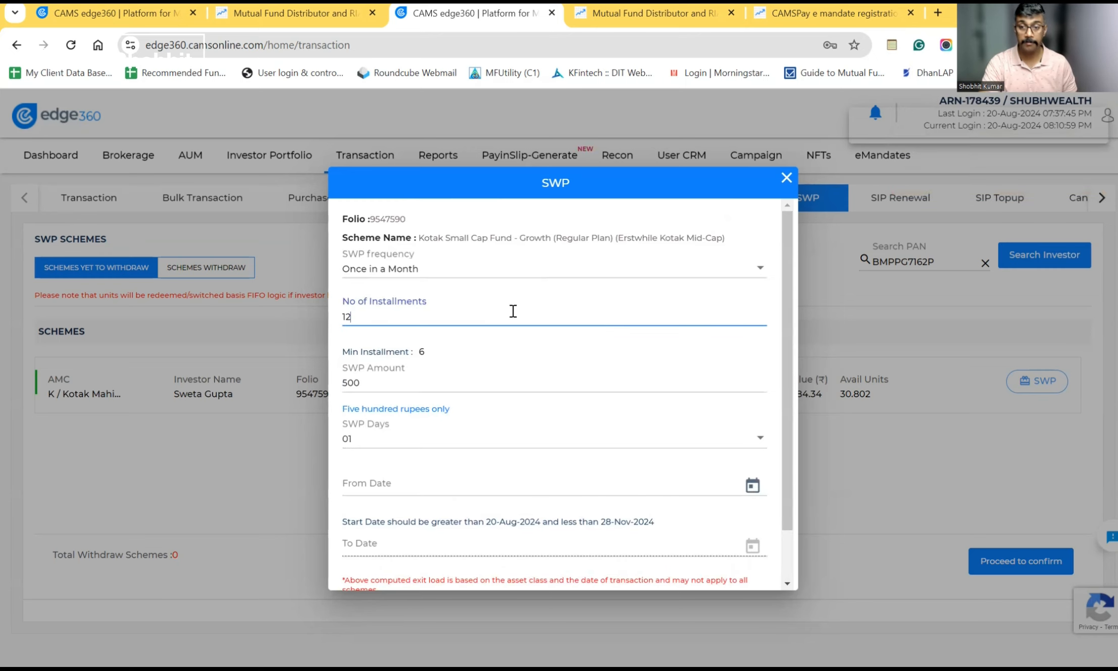
key("Tab")
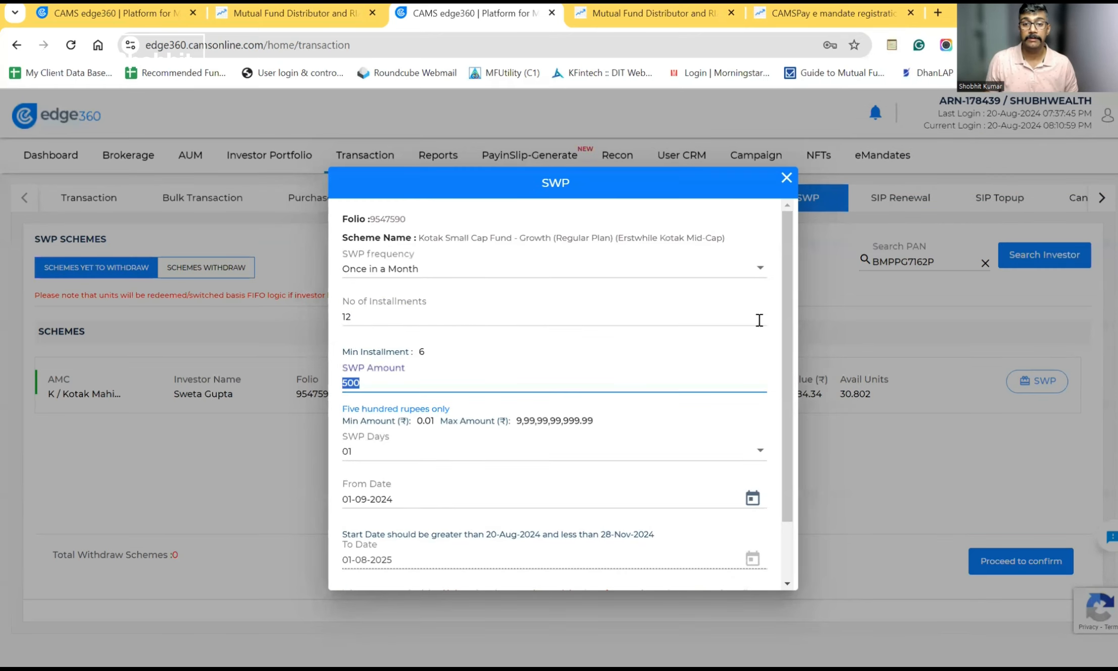
left_click_drag(788, 303, 794, 437)
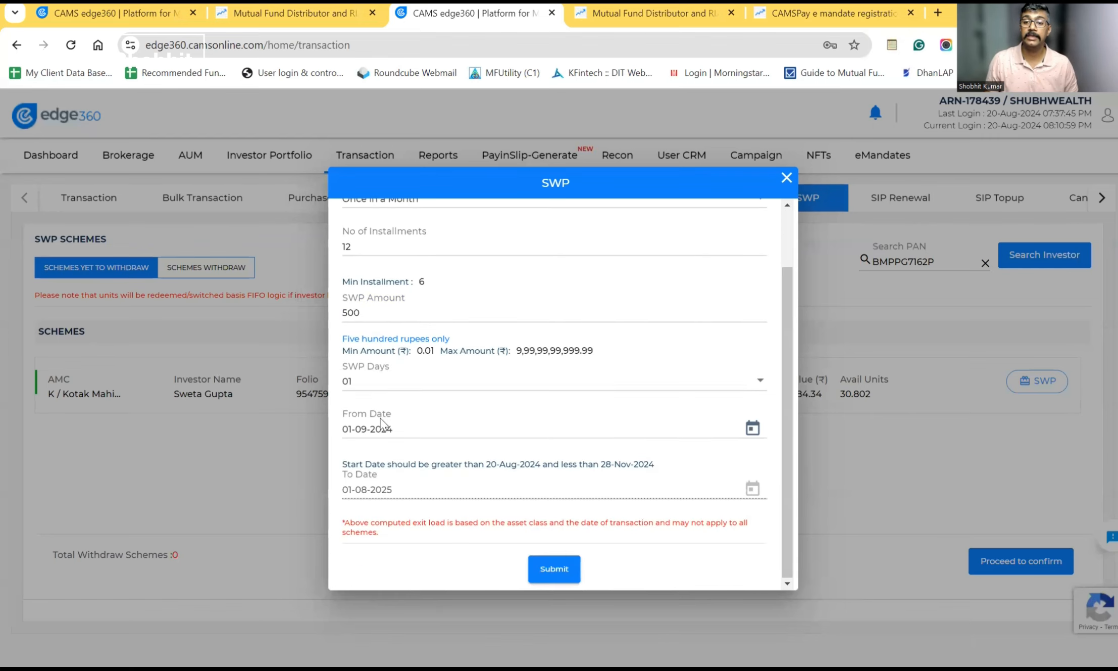
left_click(548, 566)
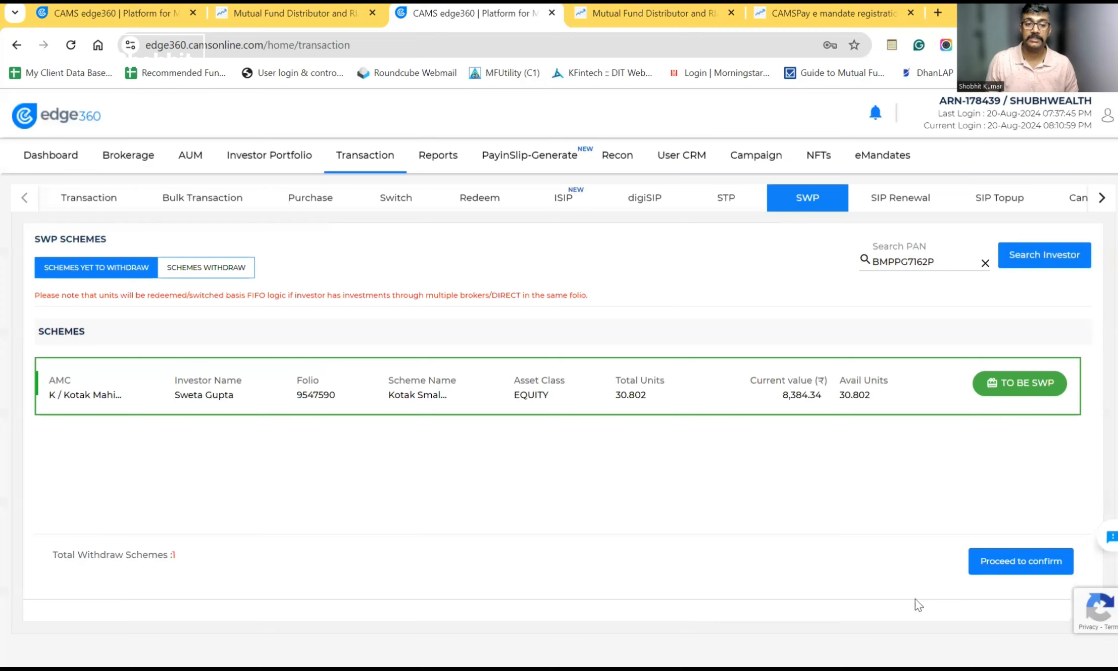
Step: Proceed to the SWP preview and choose the investor's registered mobile number
left_click(1016, 563)
scroll(1106, 376, "down", 1)
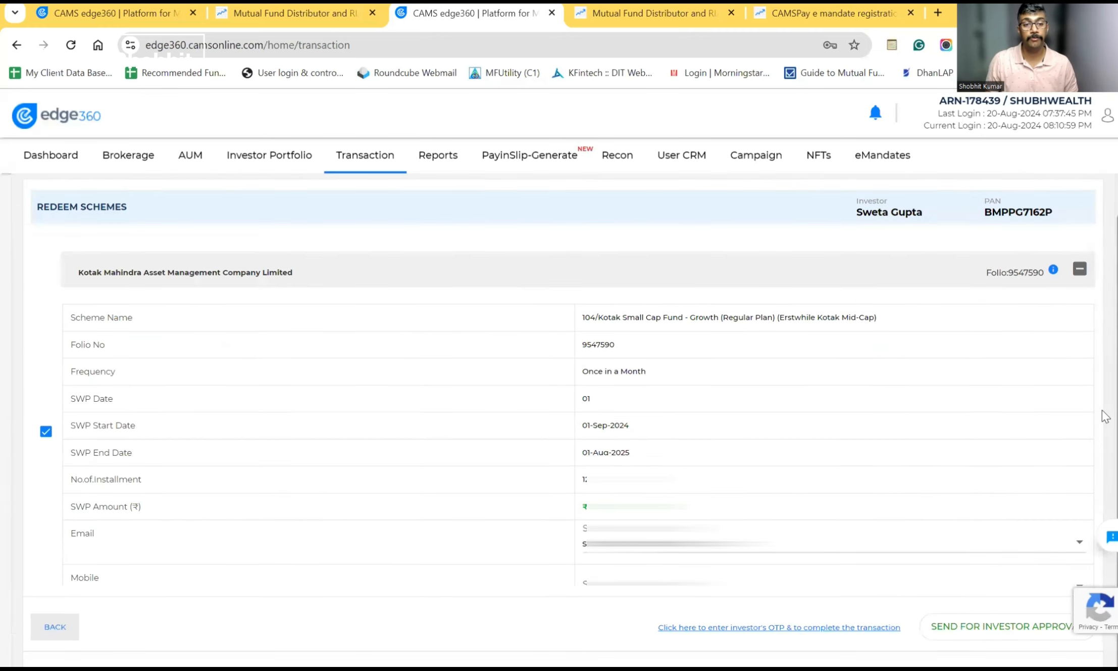
left_click(611, 584)
left_click(611, 583)
scroll(1091, 373, "down", 1)
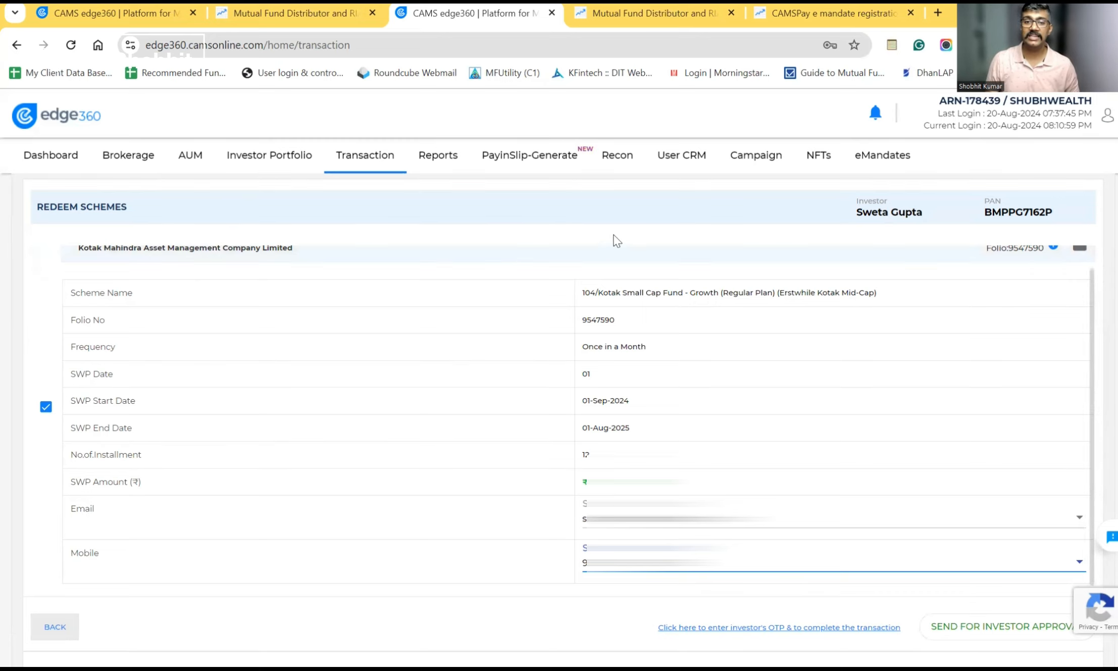
Step: Leave the SWP preview for the dashboard, return to the transactions and view the SIP Renewal and SIP Topup pages
left_click(351, 155)
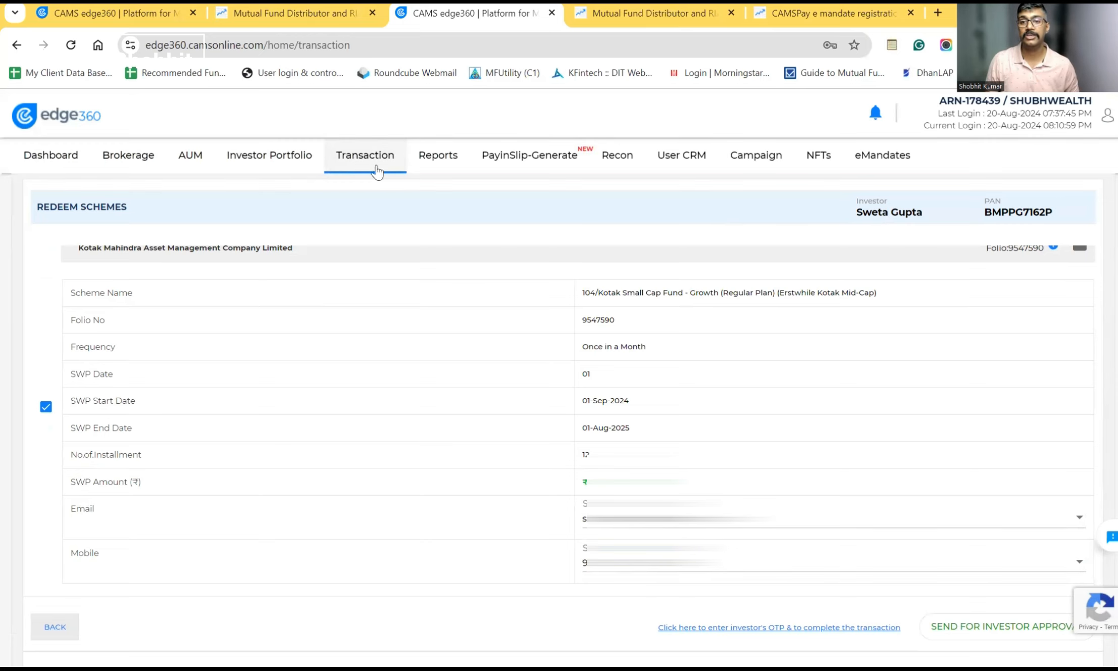
left_click(53, 157)
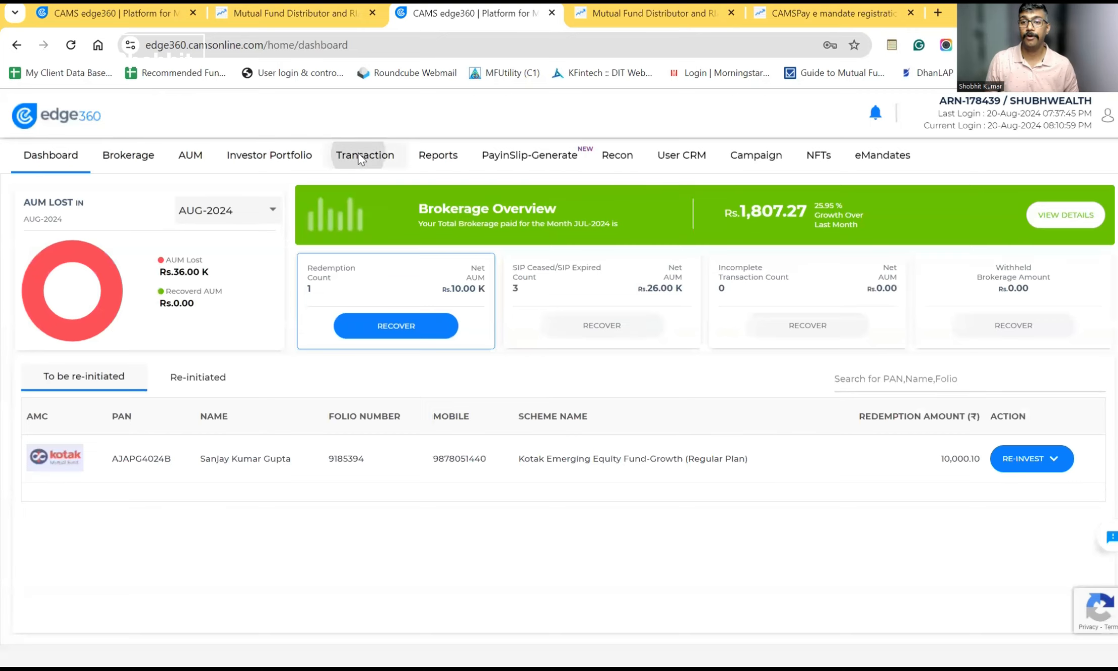
left_click(358, 153)
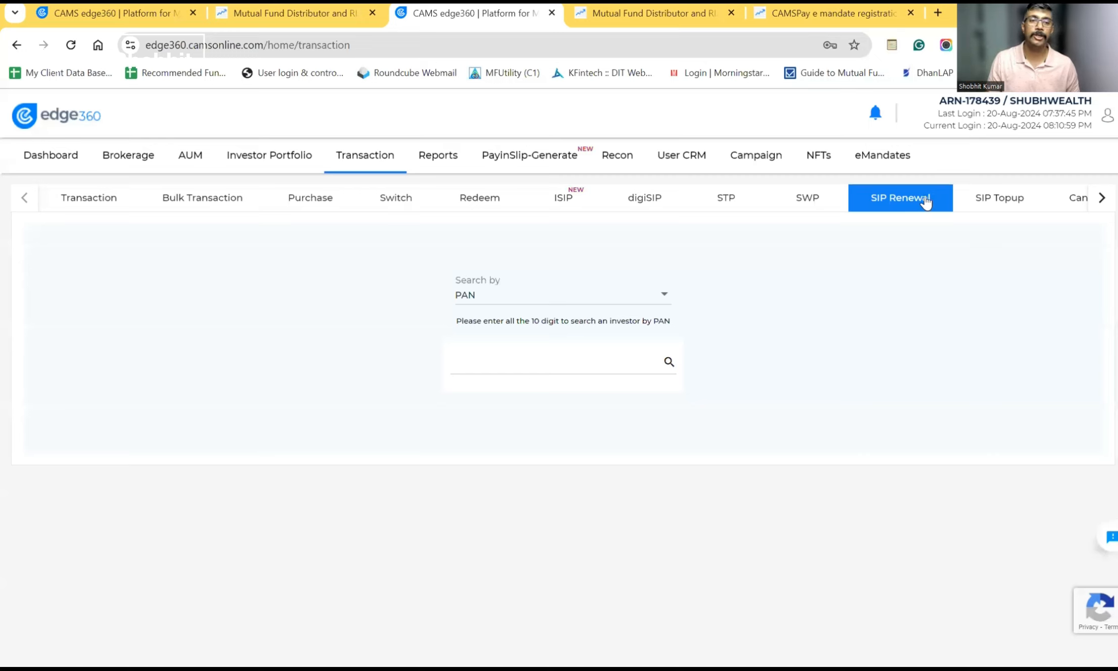
left_click(984, 205)
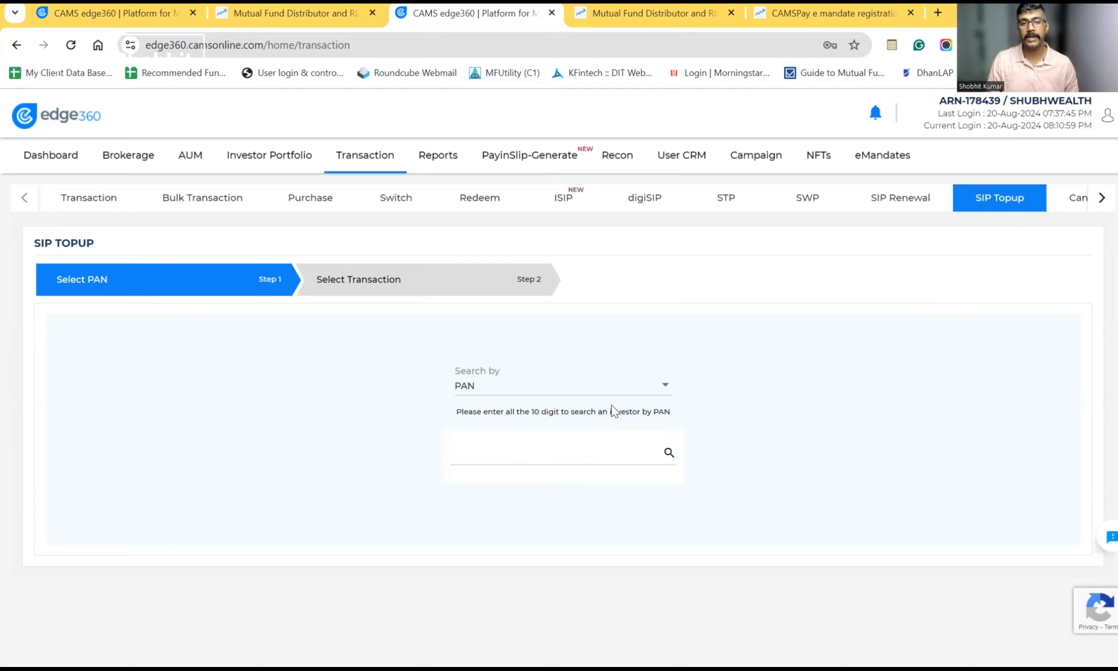
Step: Switch to a Cancel/Pause SIP transaction, search for the investor by name and open the investor's running SIPs
left_click(1104, 200)
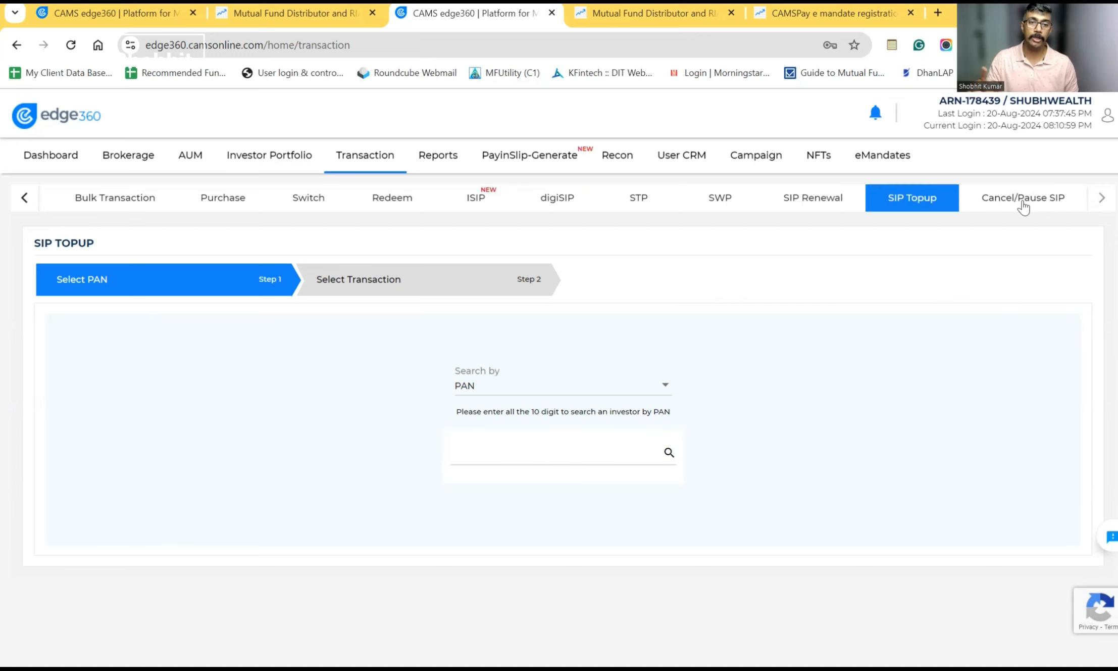
left_click(1024, 206)
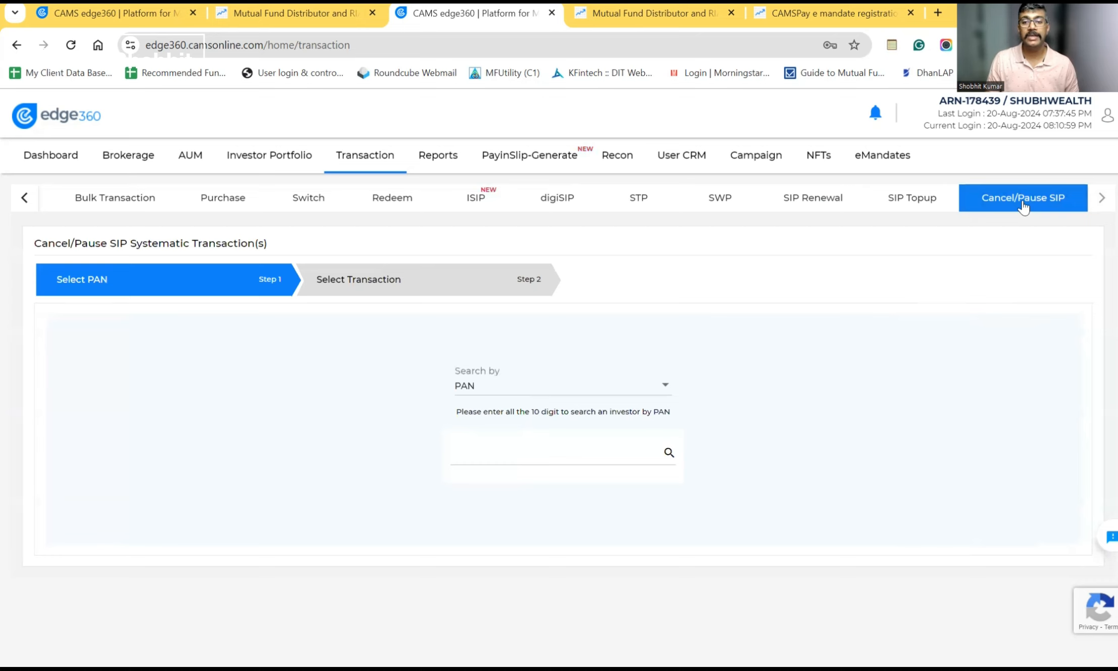
left_click(566, 382)
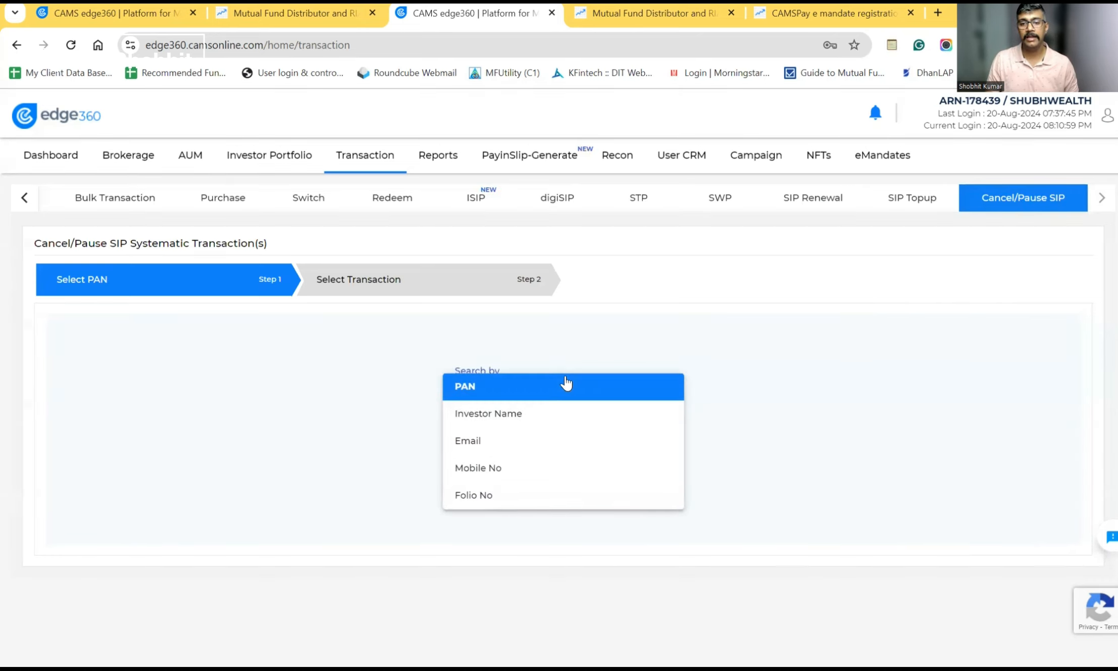
left_click(547, 429)
left_click(533, 452)
type("SHR")
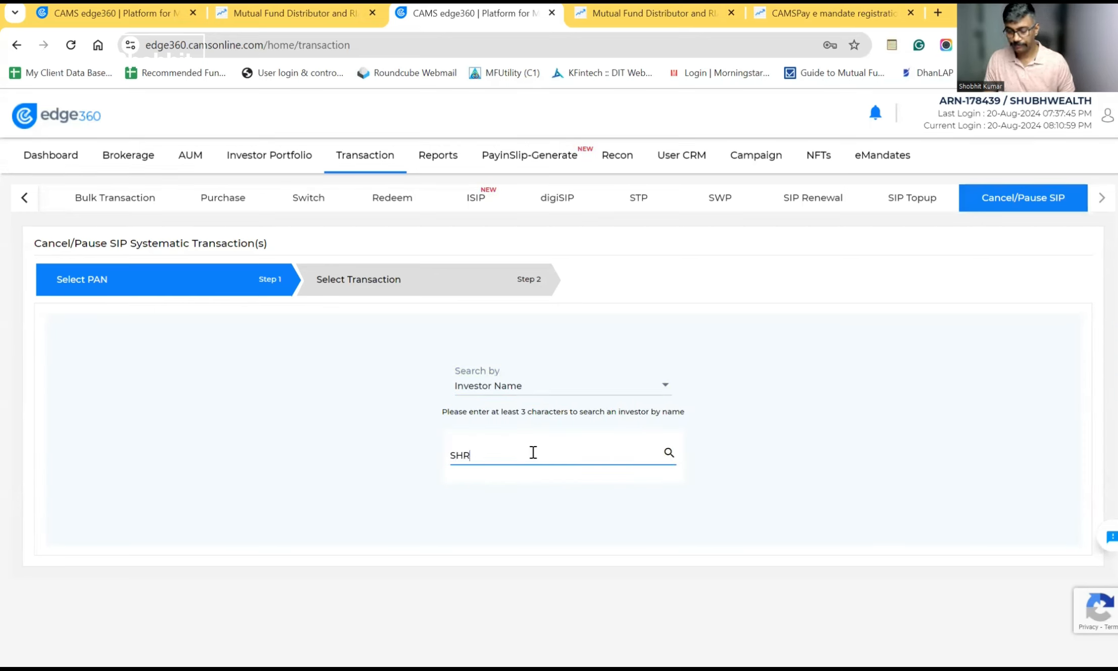
left_click(668, 453)
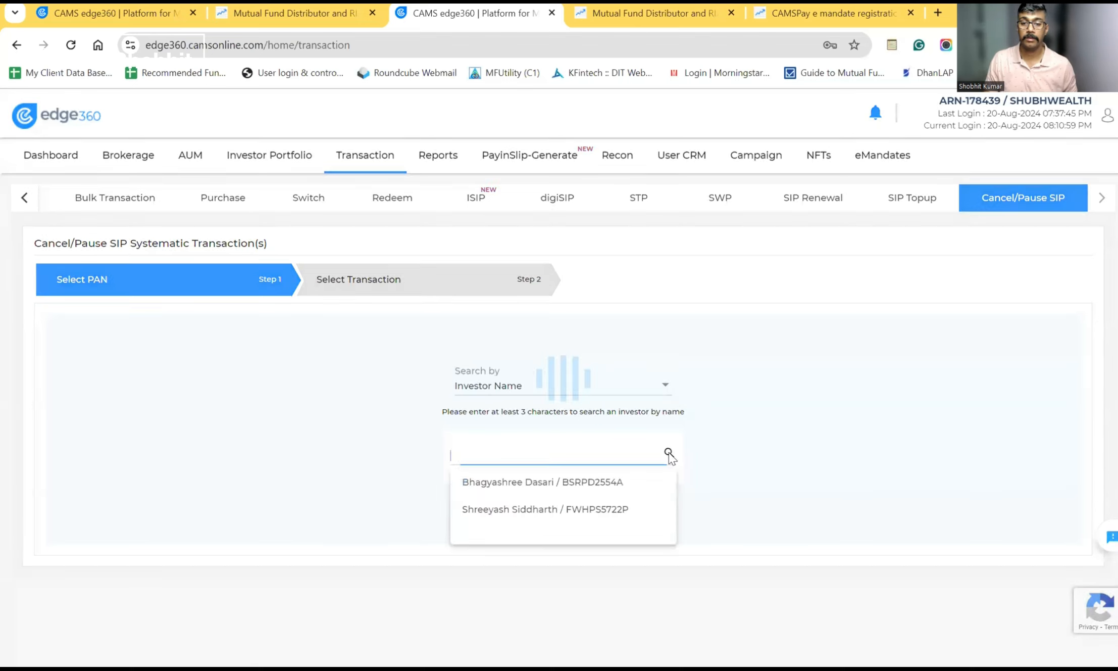
left_click(550, 509)
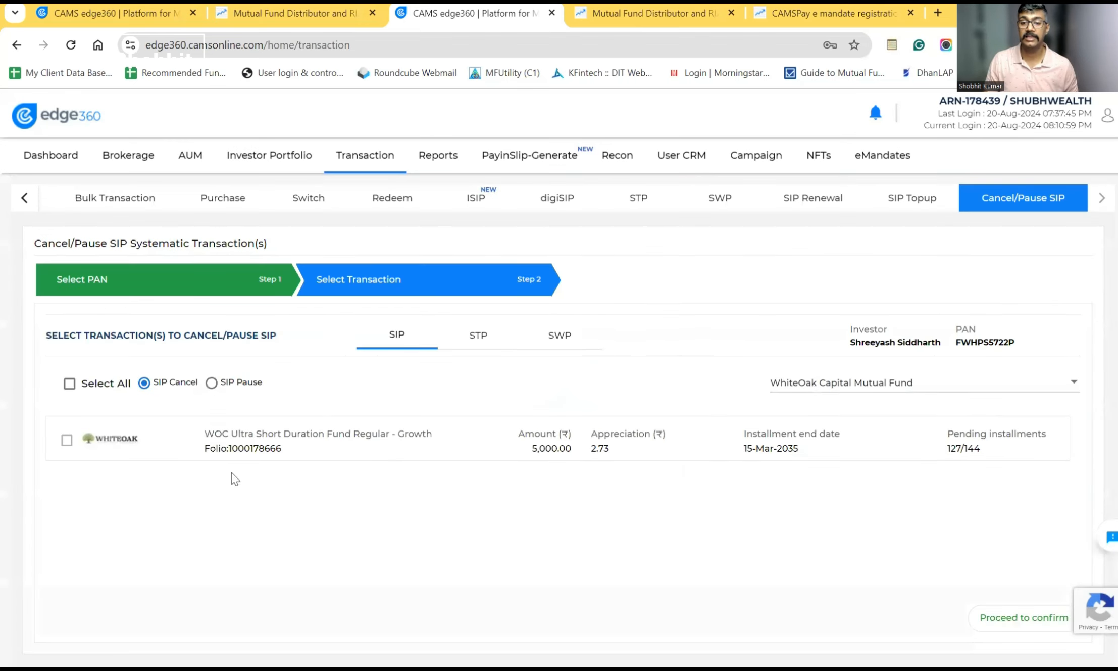
Step: Try to choose the WOC Ultra Short Duration Fund SIP for SIP Pause
left_click(67, 440)
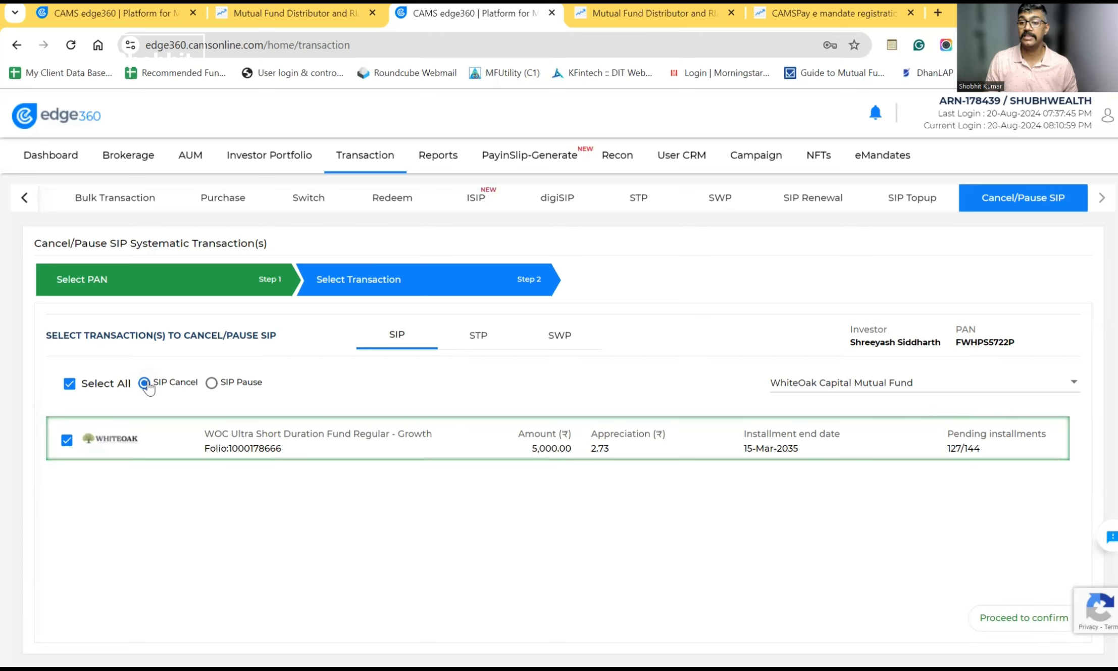
left_click(211, 382)
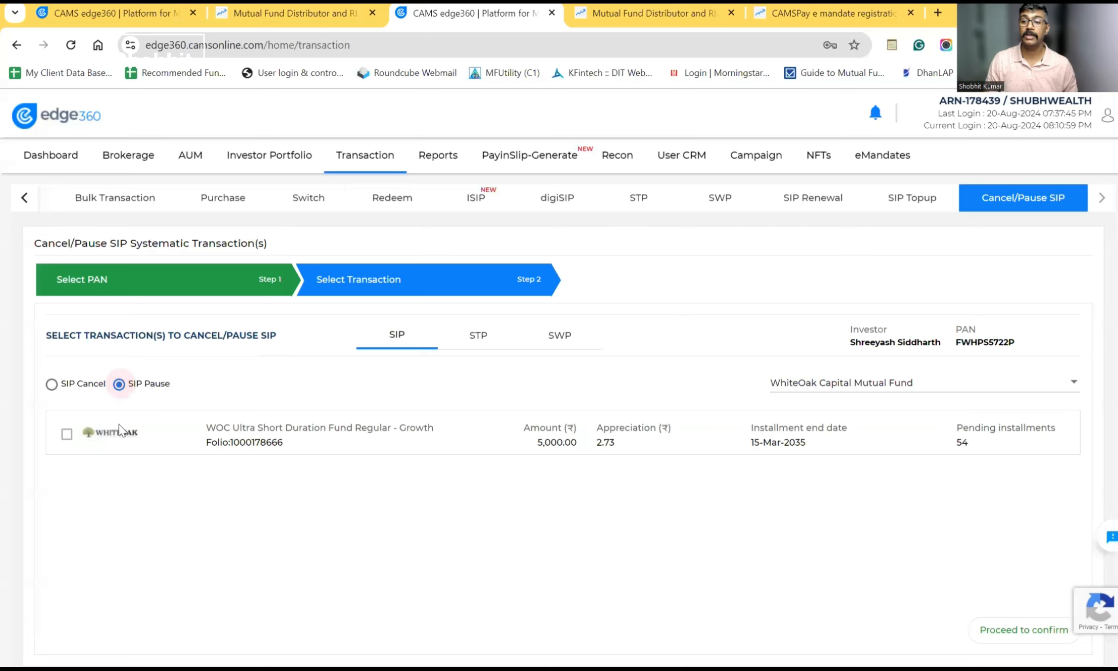
left_click(67, 434)
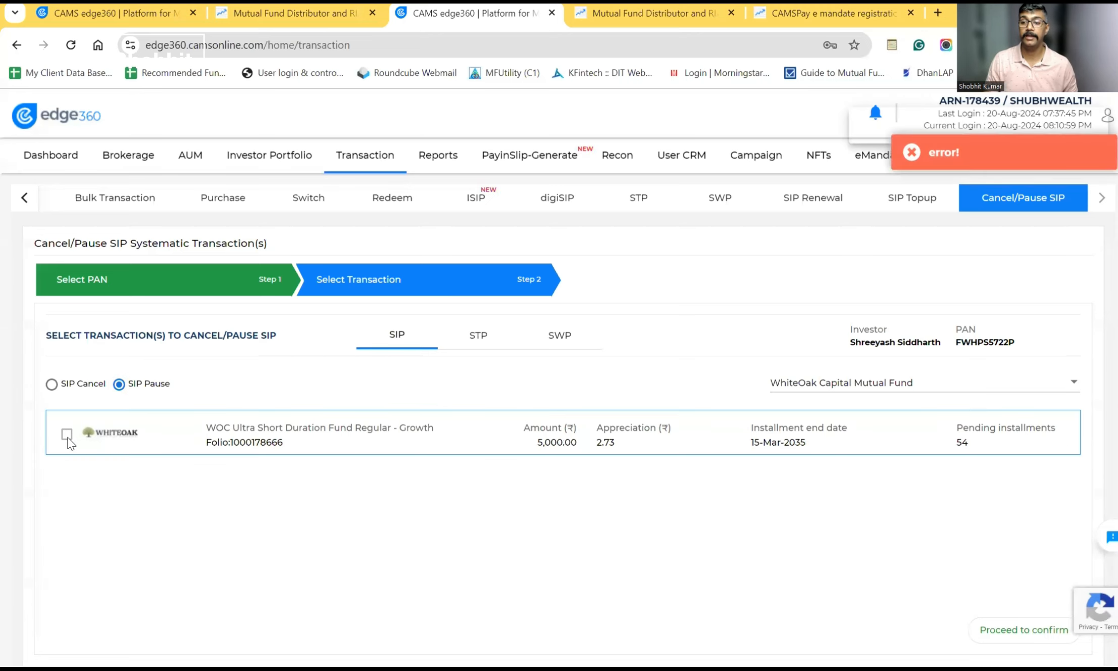
Step: Switch back to SIP Cancel, select the WOC Ultra Short Duration Fund SIP and proceed to the cancellation preview
left_click(52, 384)
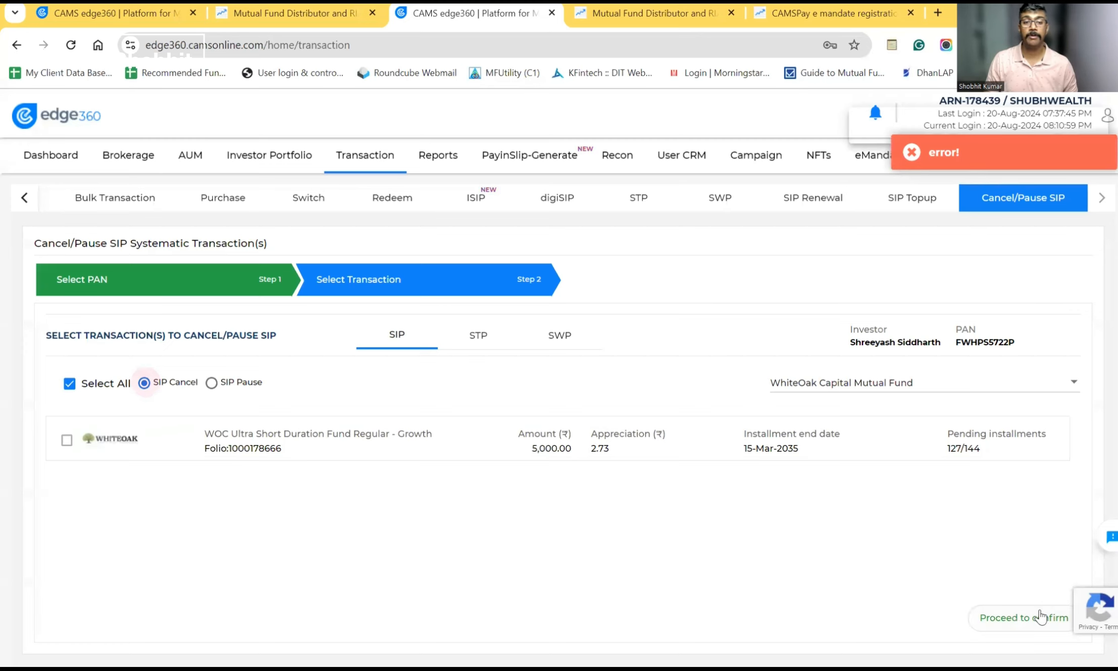
left_click(1010, 627)
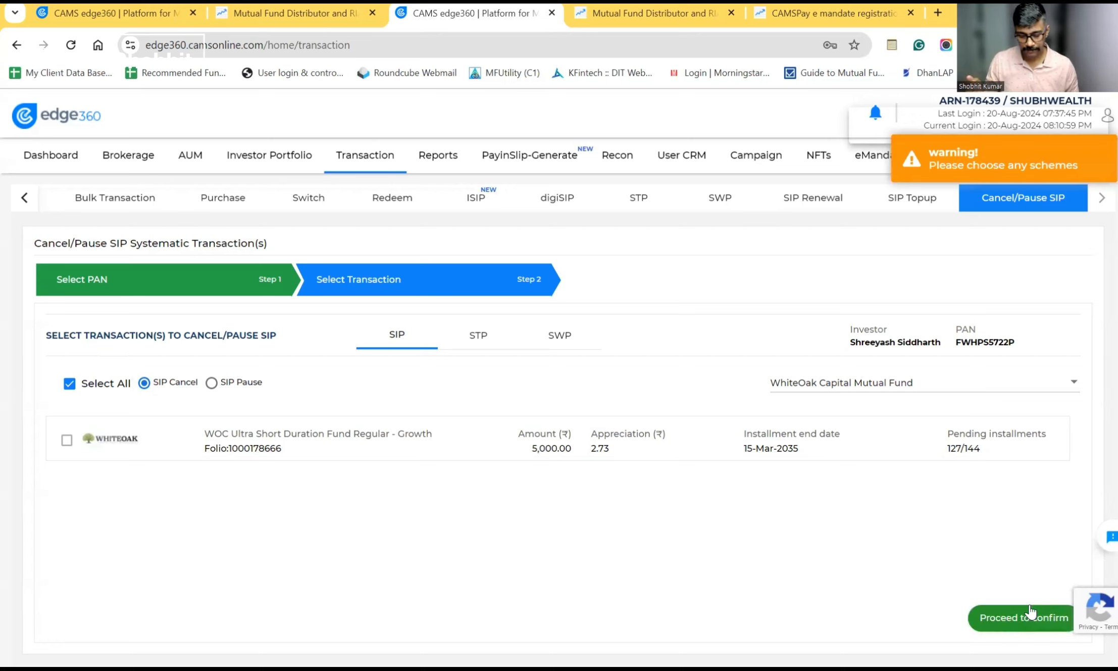
left_click(1025, 624)
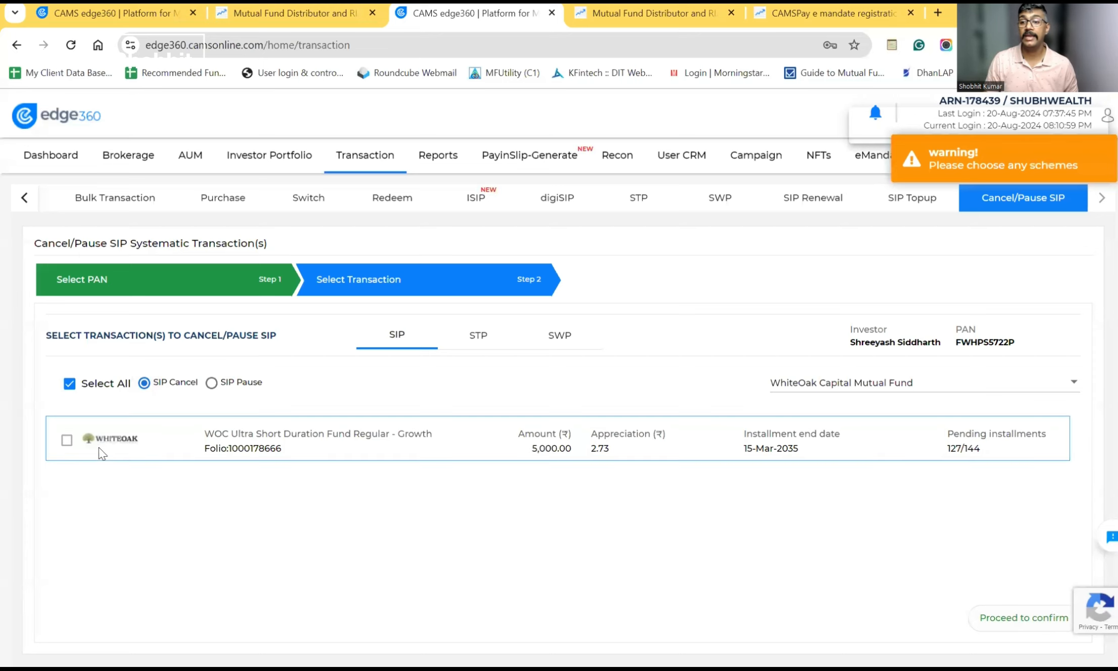
left_click(67, 441)
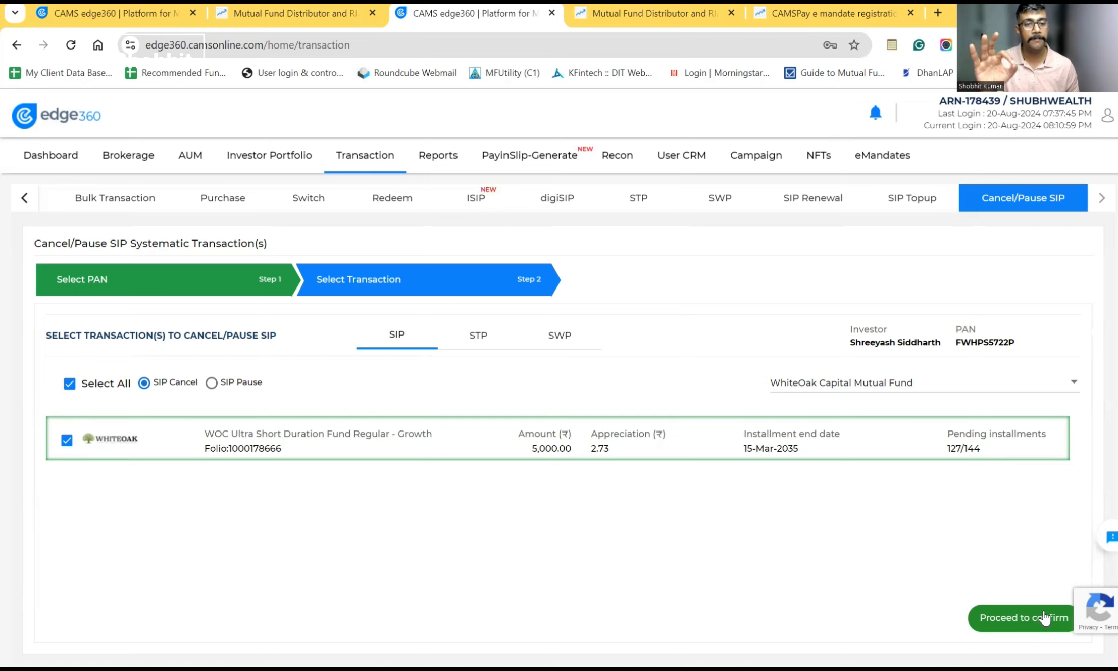
left_click(1045, 620)
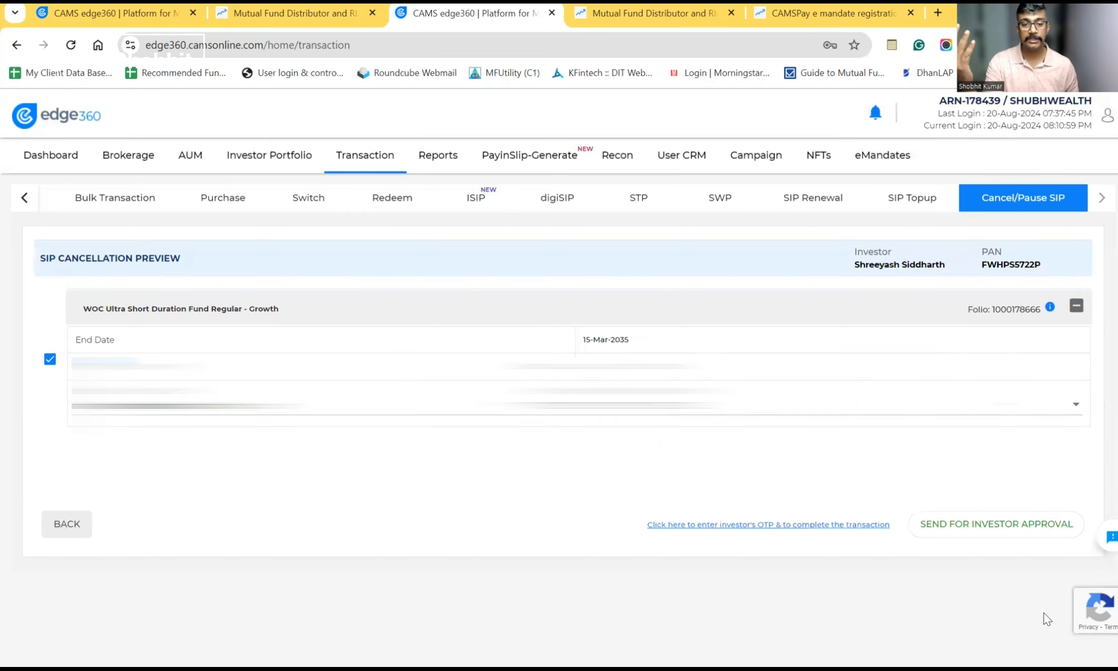